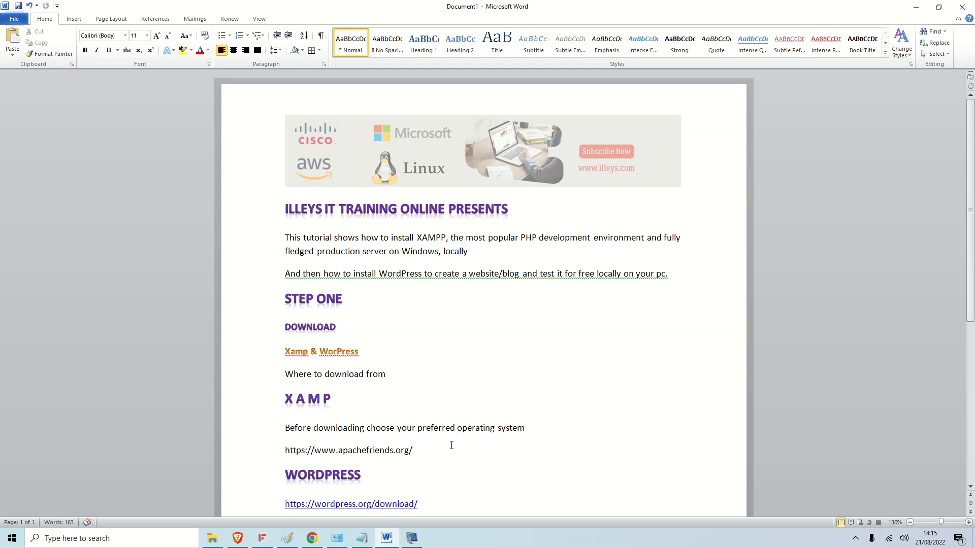
# Skim the XAMPP and WordPress tutorial notes in Word, then minimize Word to show the desktop.
pyautogui.scroll(-1, 386, 406)
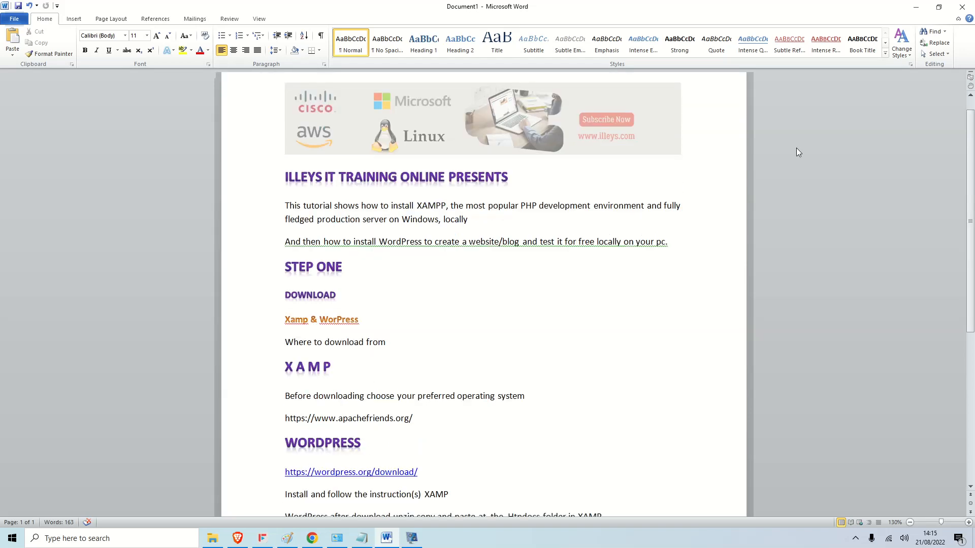
pyautogui.click(917, 7)
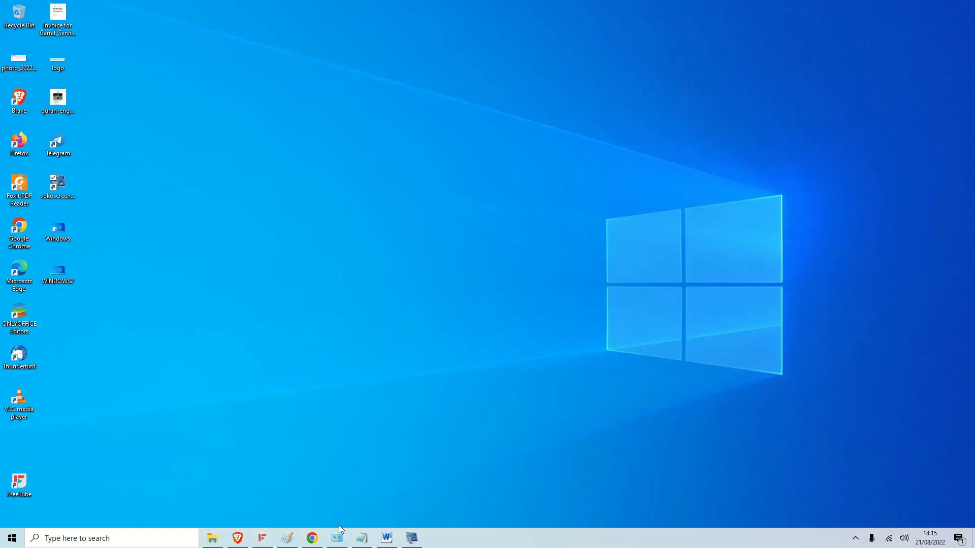
# Restore Chrome, set the apachefriends.org page zoom to 175%, and download XAMPP 8.1.6 for Windows.
pyautogui.click(312, 538)
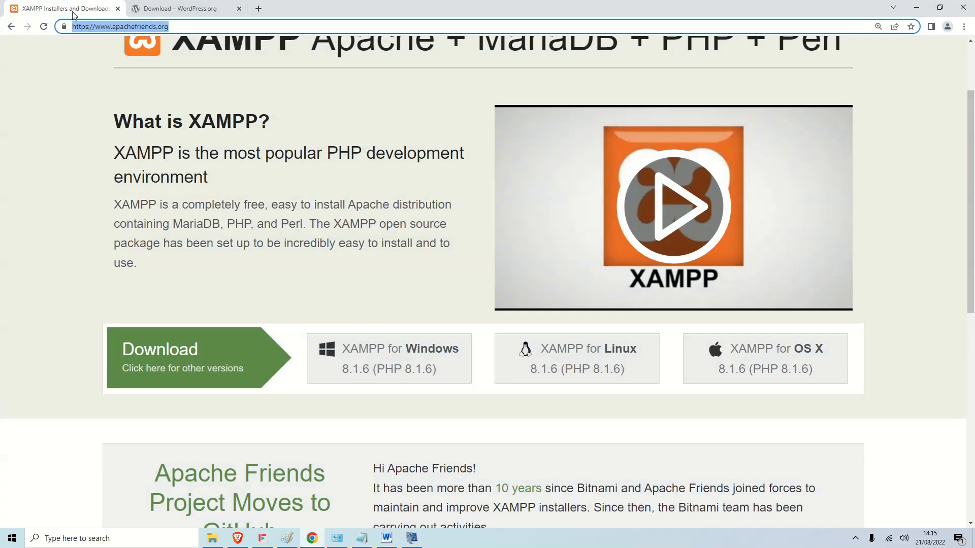
pyautogui.click(190, 29)
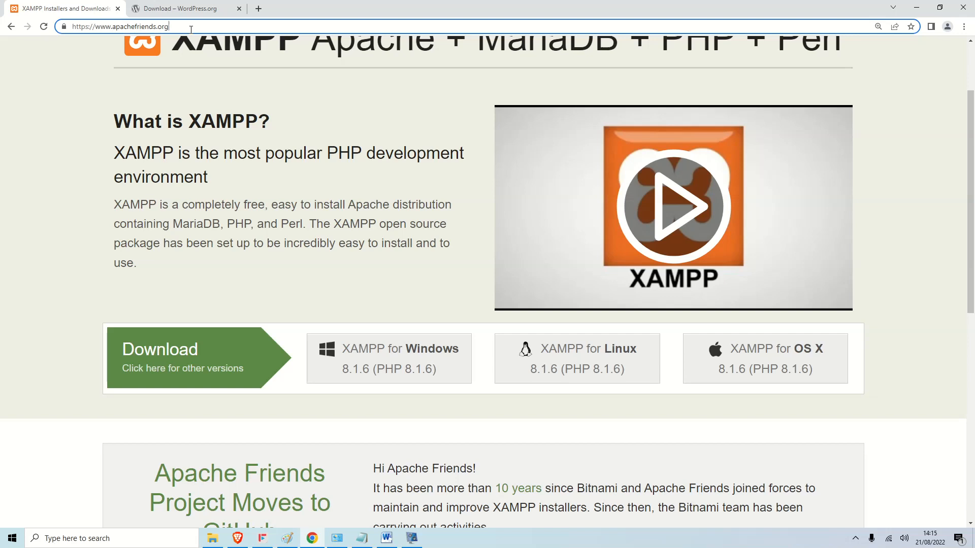
pyautogui.hotkey('ctrl', '+')
pyautogui.hotkey('ctrl', '+')
pyautogui.hotkey('ctrl', '+')
pyautogui.hotkey('ctrl', '+')
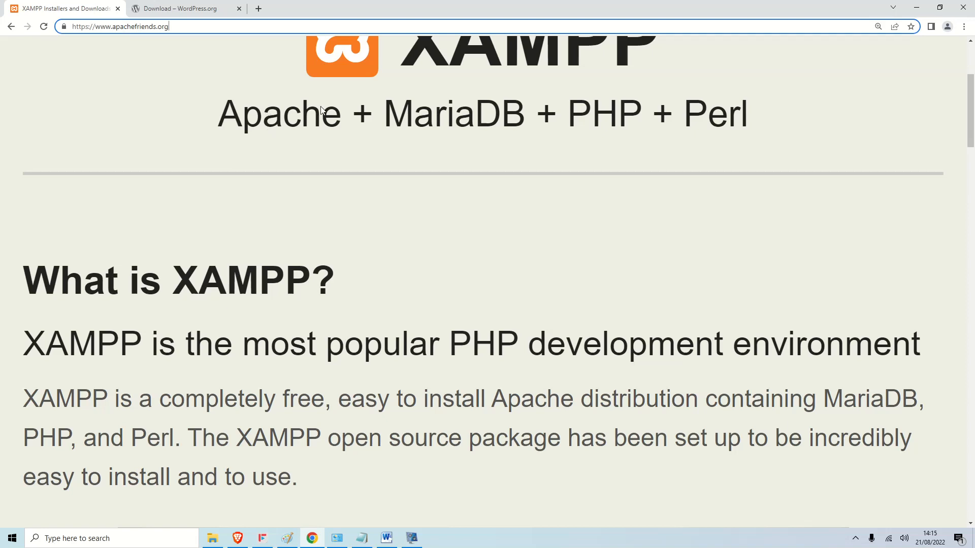
pyautogui.hotkey('ctrl', '-')
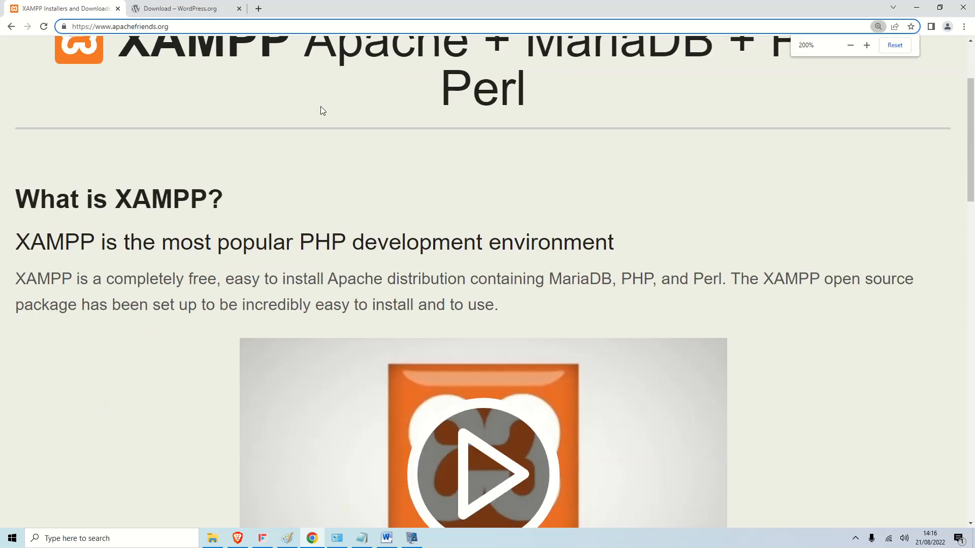
pyautogui.hotkey('ctrl', '-')
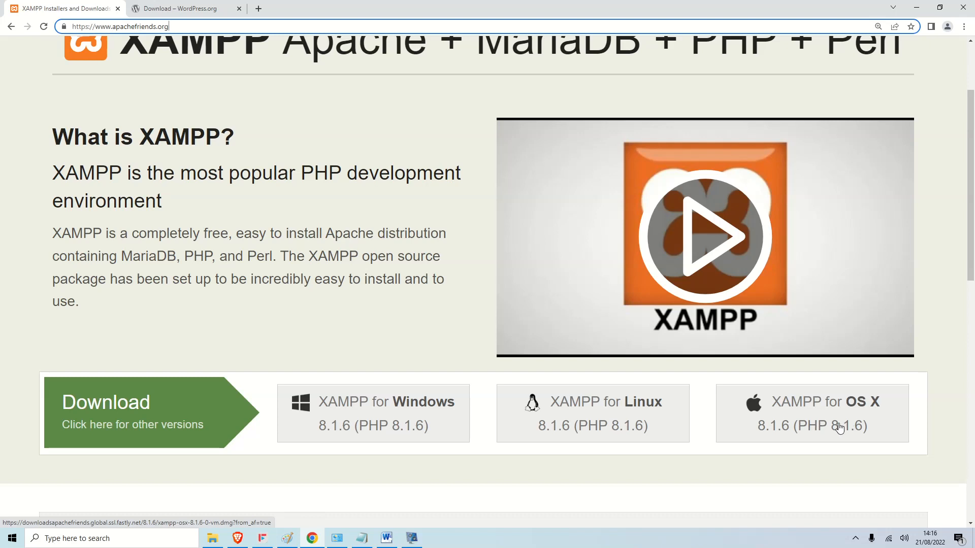
pyautogui.click(376, 414)
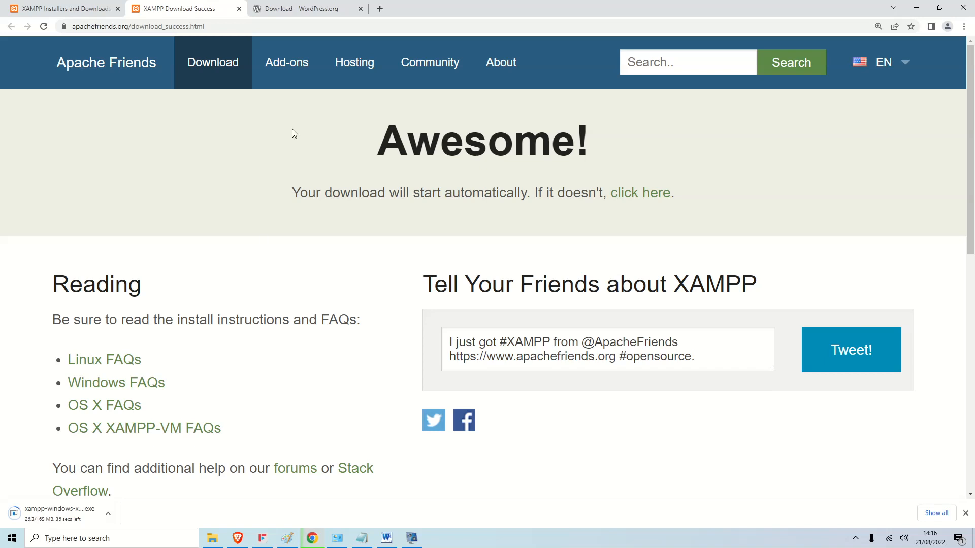
# Download wordpress-6.0.1.zip from the Get WordPress page, dismiss the thank-you message, and return to Word.
pyautogui.click(300, 9)
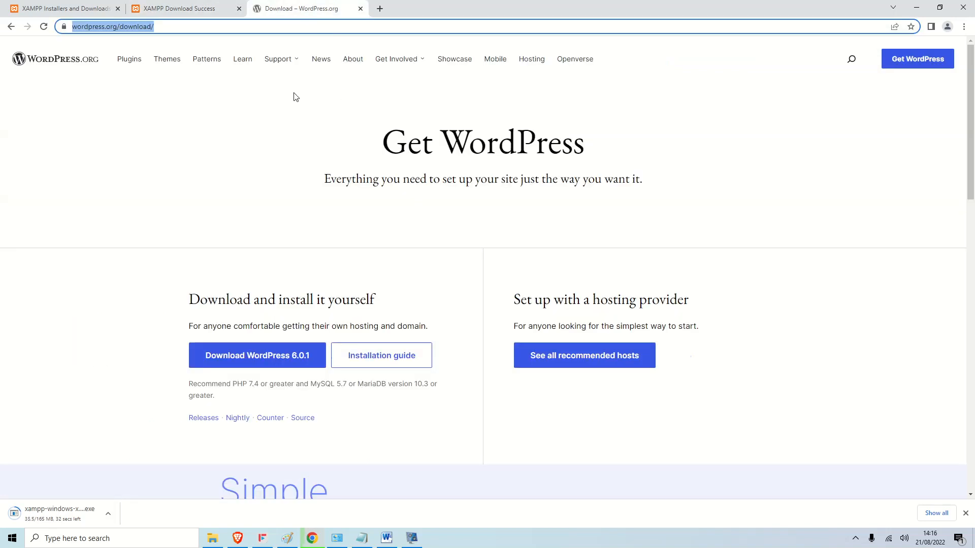
pyautogui.click(168, 27)
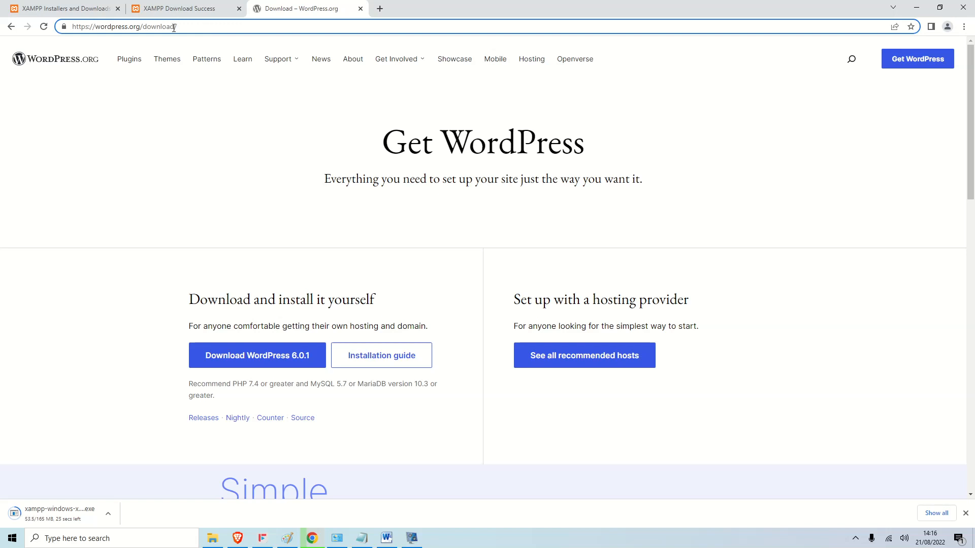
pyautogui.click(11, 27)
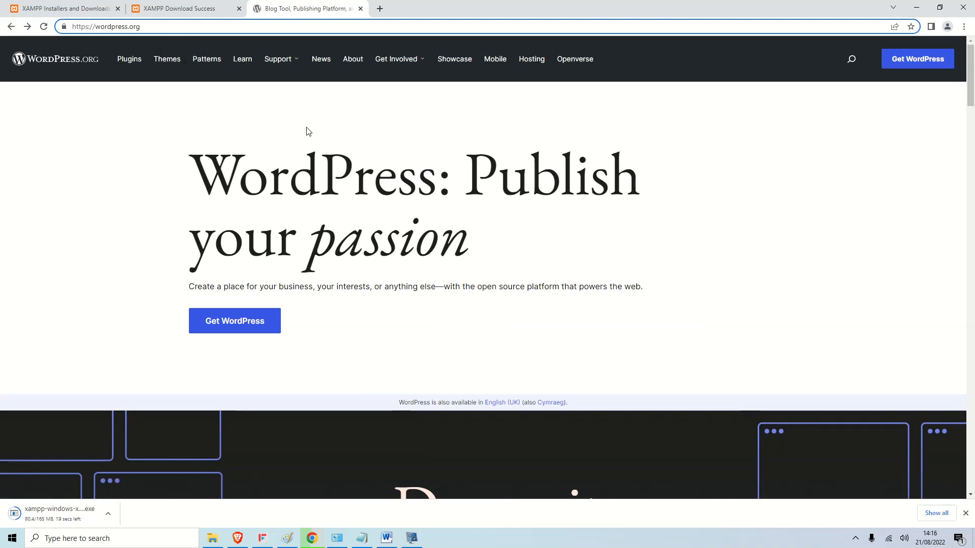
pyautogui.click(908, 66)
pyautogui.scroll(-2, 559, 228)
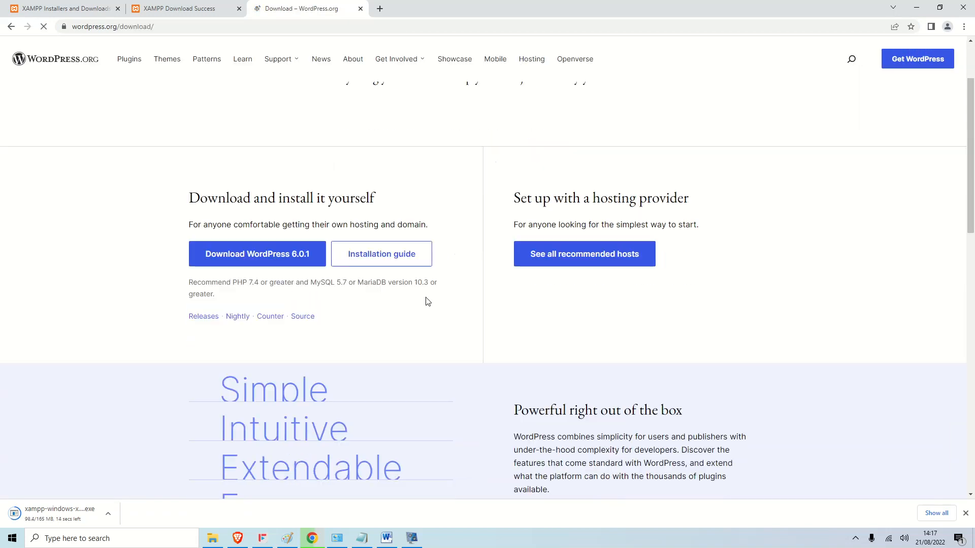
pyautogui.click(269, 263)
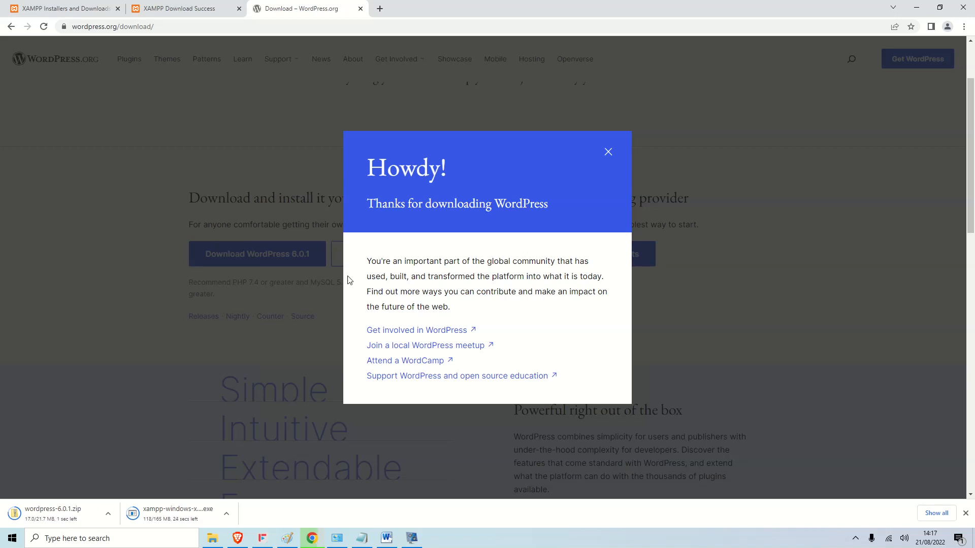
pyautogui.click(606, 154)
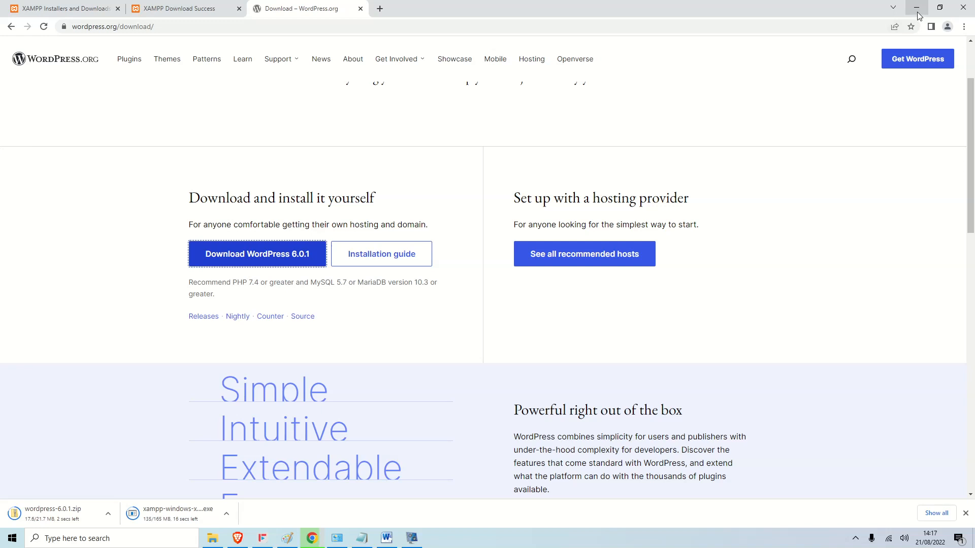
pyautogui.click(396, 543)
# Read down to the WordPress placement instructions in the Word notes, then return to Chrome.
pyautogui.scroll(-1, 554, 365)
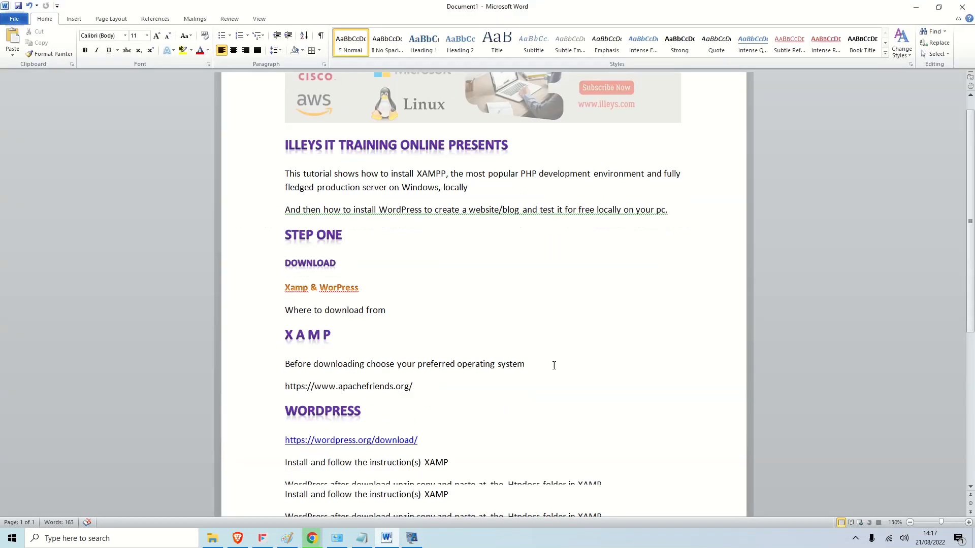
pyautogui.scroll(-1, 554, 366)
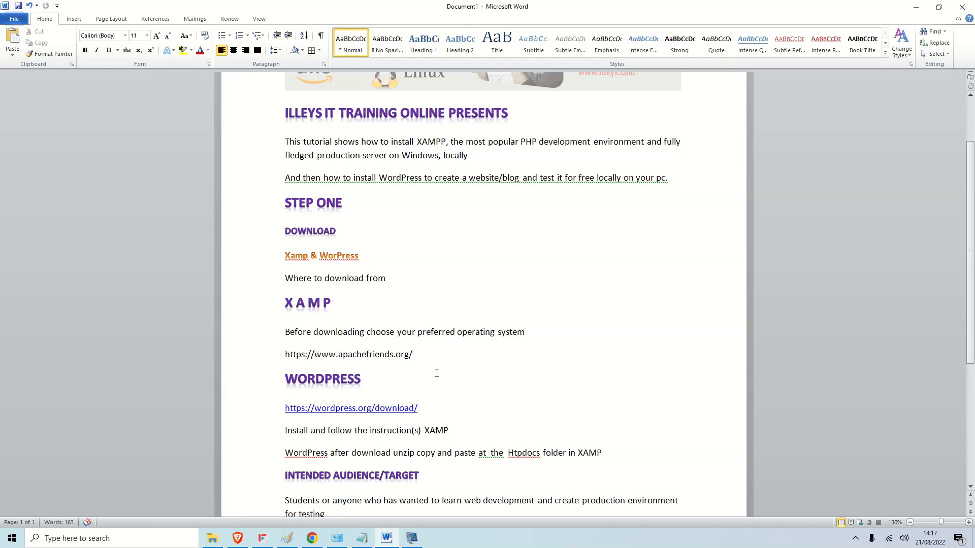
pyautogui.scroll(-2, 463, 368)
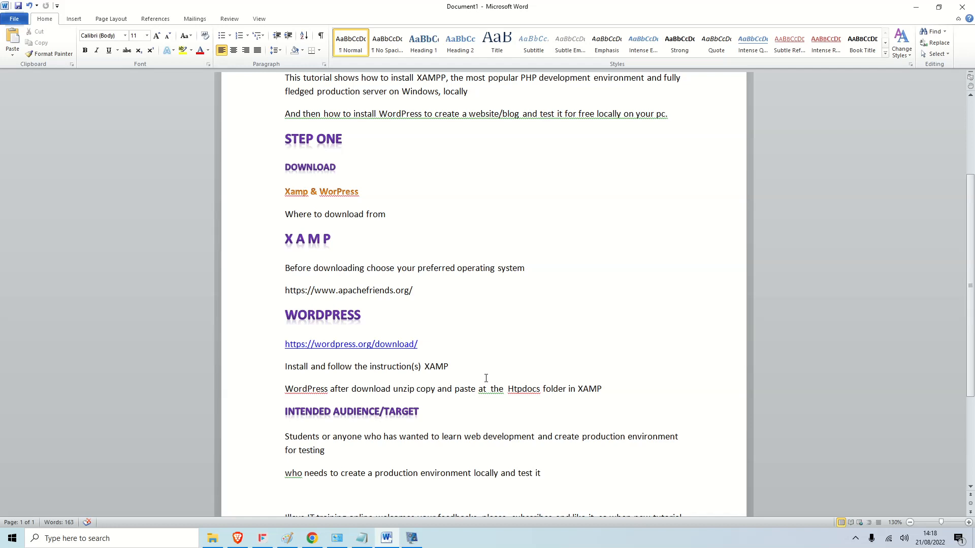
pyautogui.hotkey('alt', 'Tab')
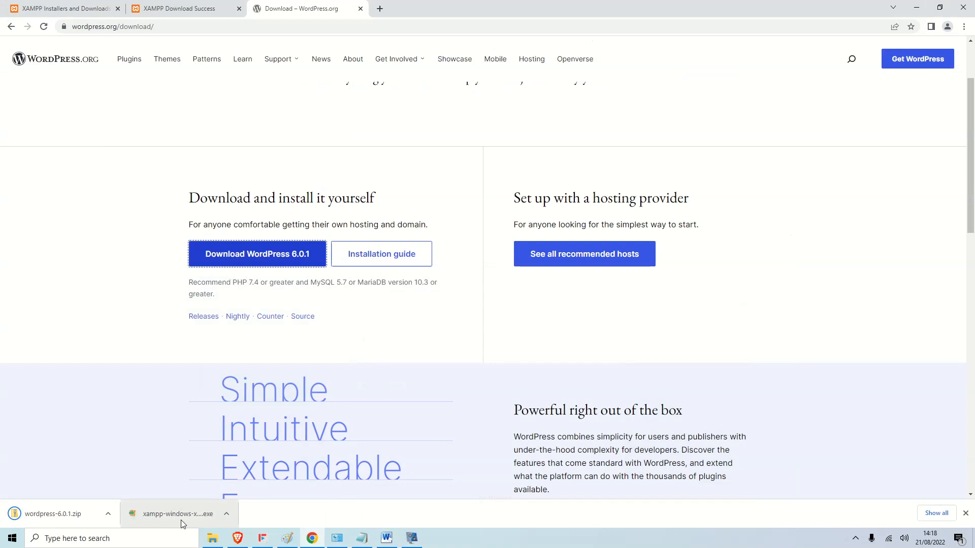
# Move the downloaded XAMPP installer into the 'XAMP and wordpress' folder beside wordpress-6.0.1.
pyautogui.click(225, 515)
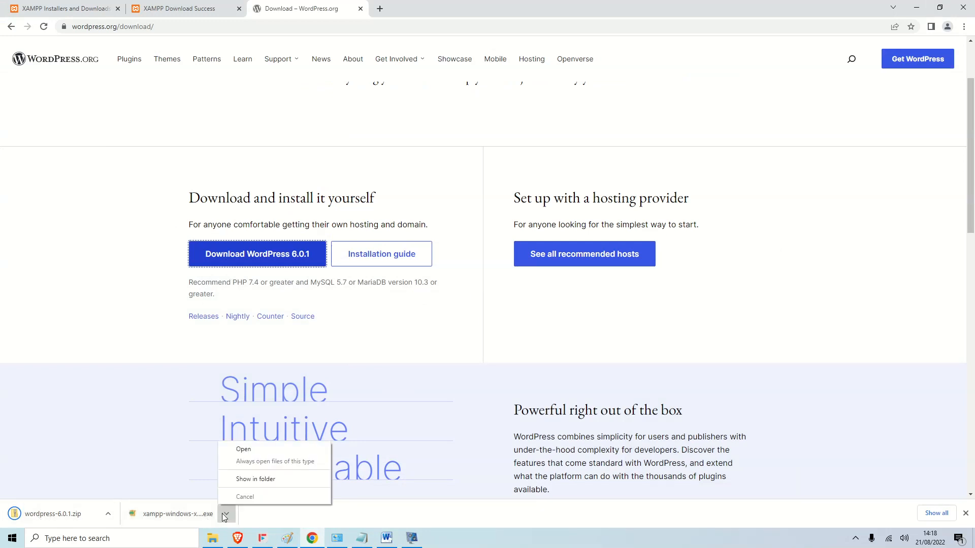
pyautogui.click(246, 480)
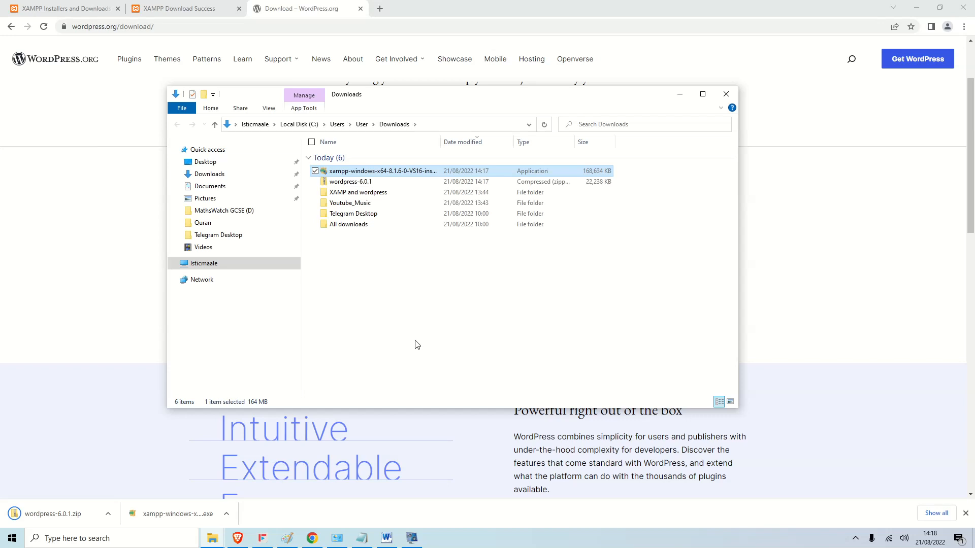
pyautogui.rightClick(394, 171)
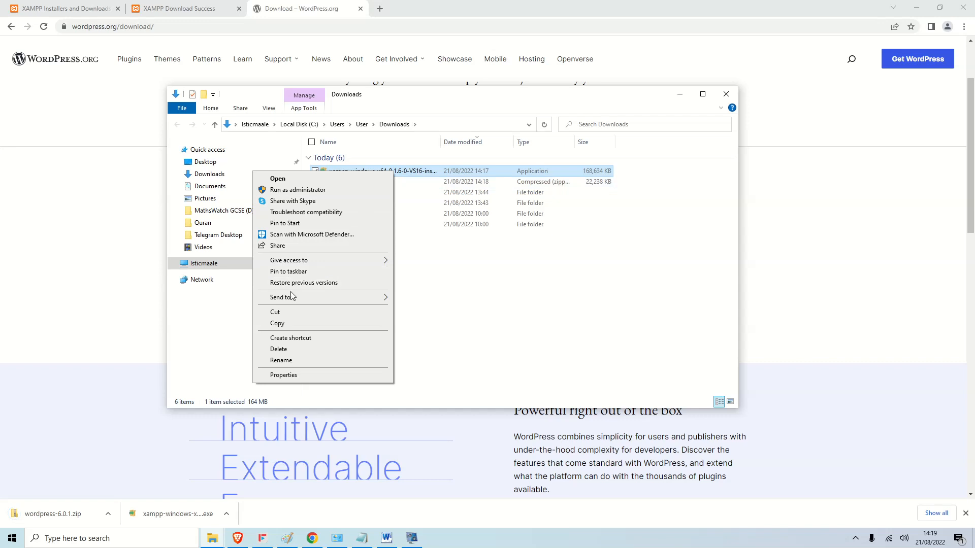
pyautogui.click(285, 313)
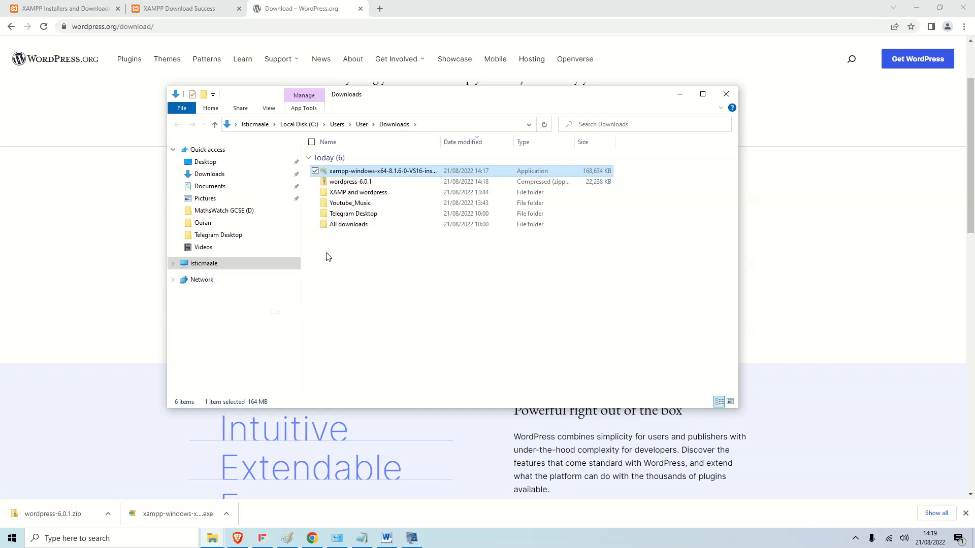
pyautogui.doubleClick(373, 196)
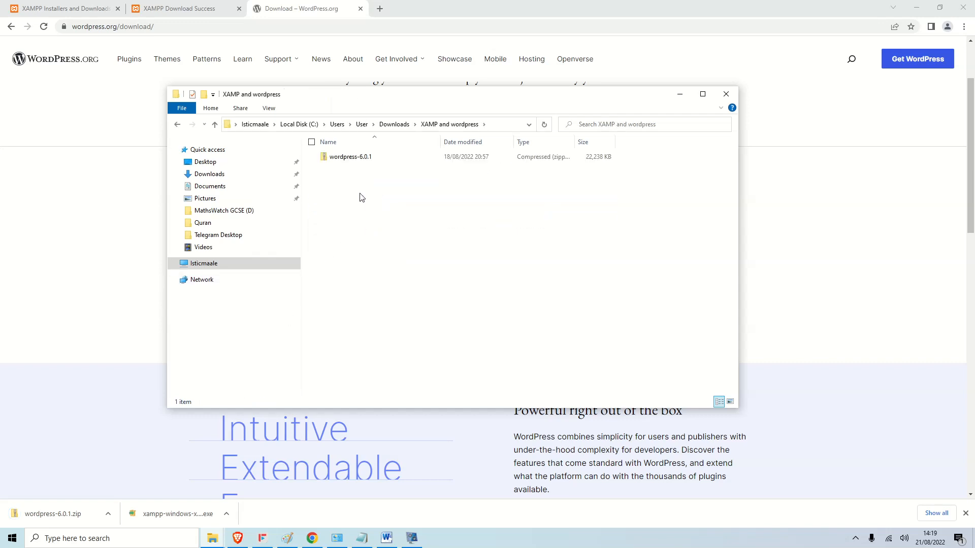
pyautogui.rightClick(362, 197)
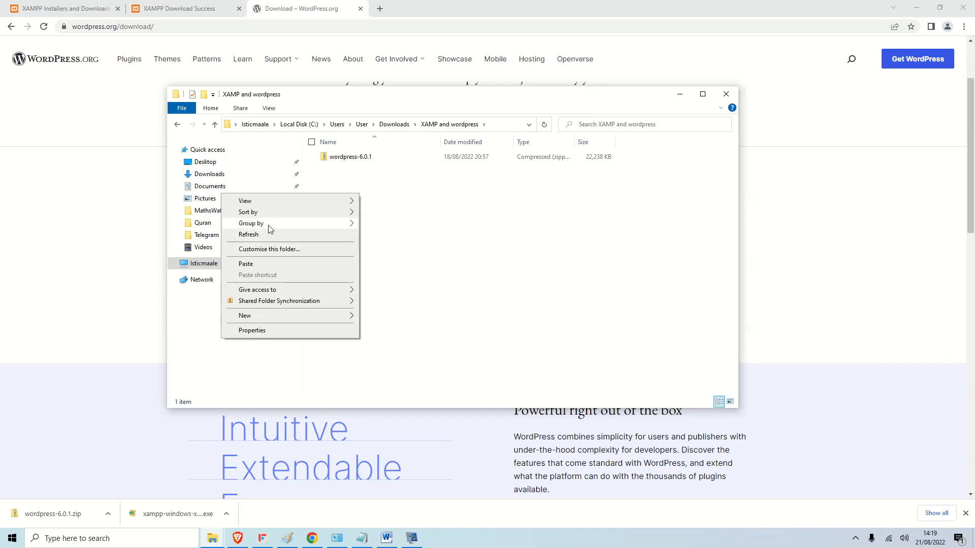
pyautogui.click(279, 263)
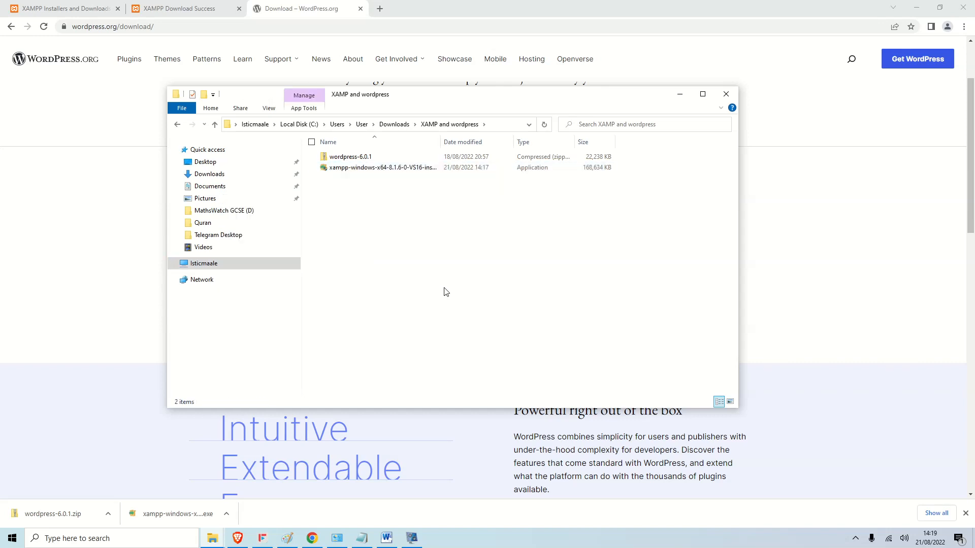
# Launch the XAMPP installer from the maximized folder window, then minimize the folder window.
pyautogui.click(703, 95)
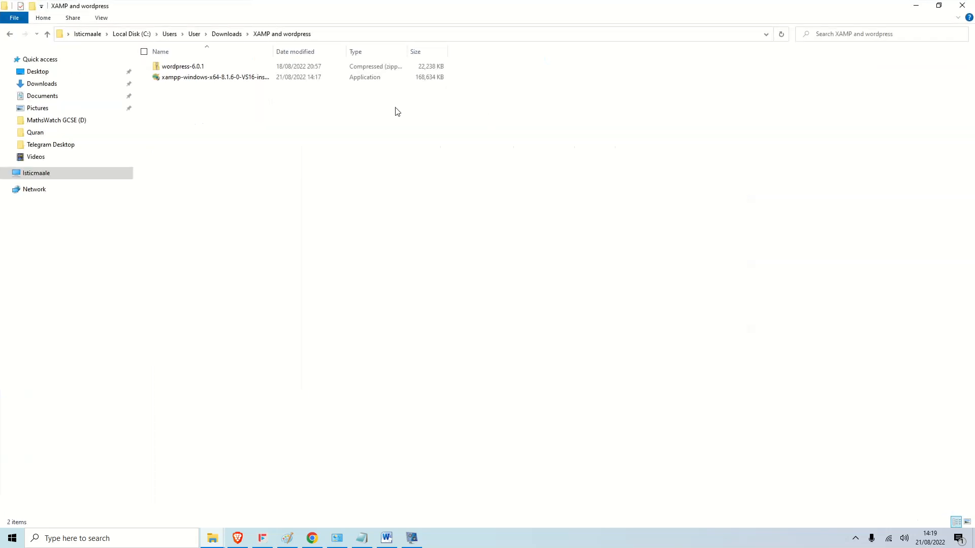
pyautogui.doubleClick(236, 79)
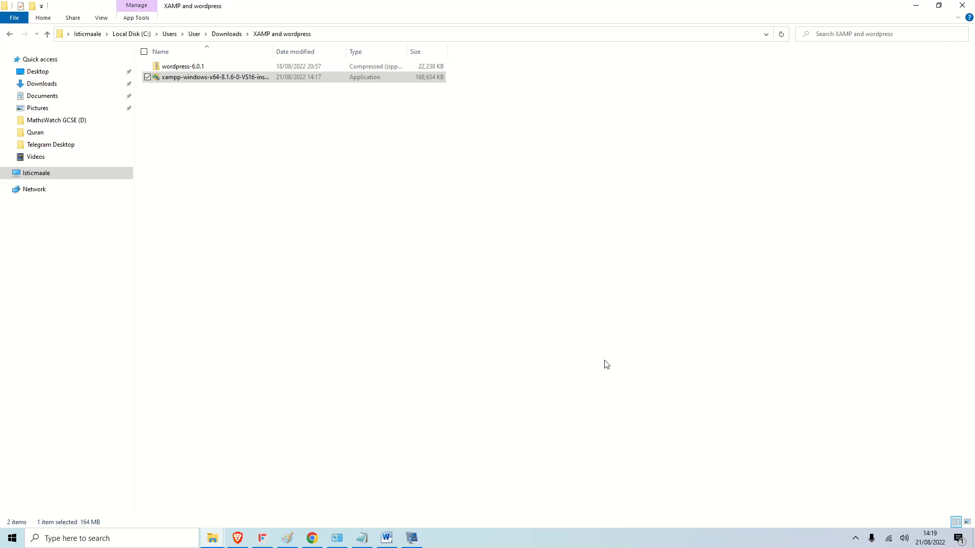
pyautogui.click(919, 11)
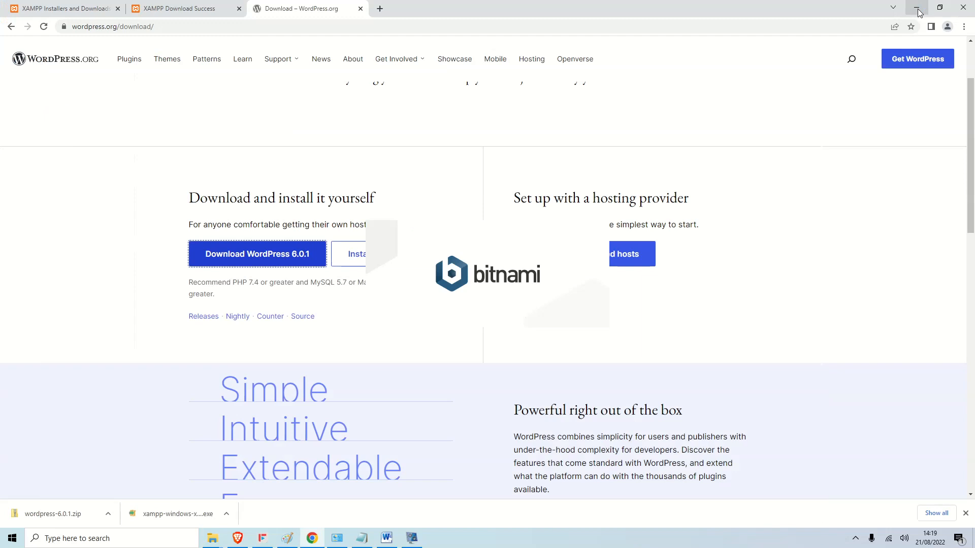
# Approve the User Account Control warning and get past the XAMPP Setup welcome page.
pyautogui.click(918, 9)
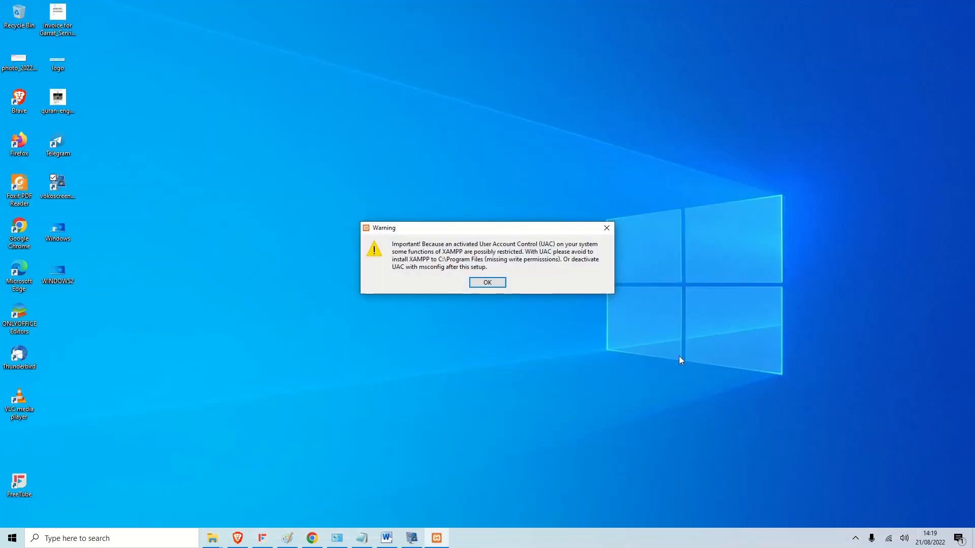
pyautogui.click(504, 286)
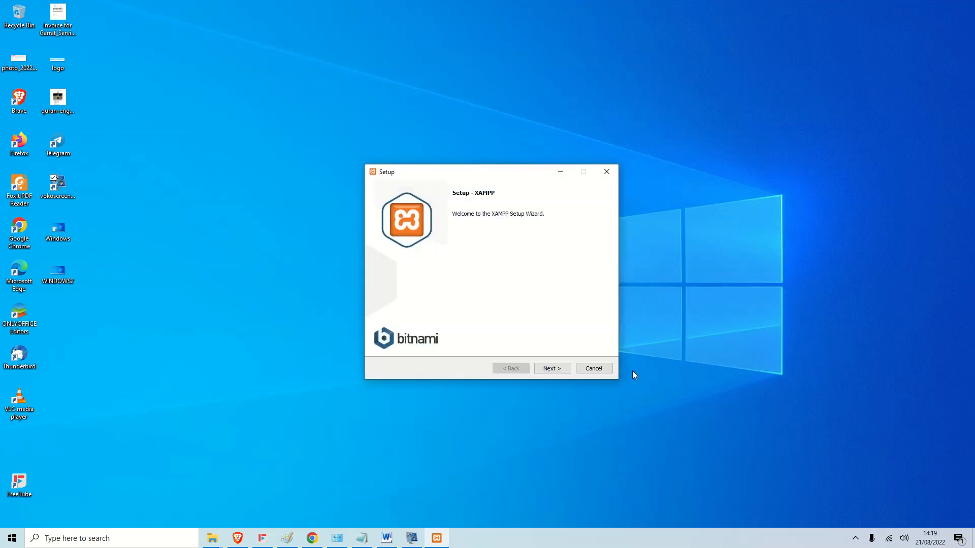
pyautogui.click(557, 374)
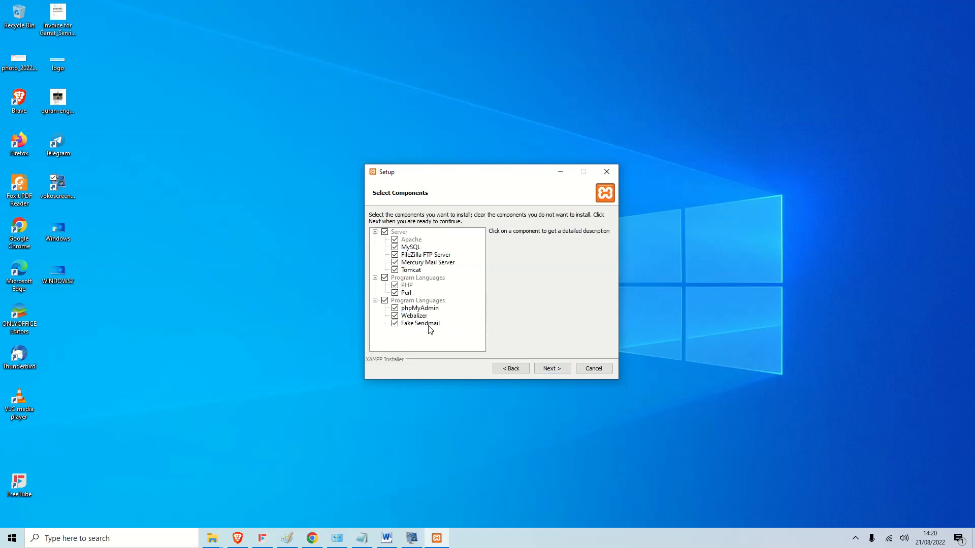
# Deselect Fake Sendmail, Webalizer, Tomcat and FileZilla FTP Server, then keep C:\xampp as the folder.
pyautogui.click(396, 324)
pyautogui.click(395, 315)
pyautogui.click(396, 271)
pyautogui.click(395, 255)
pyautogui.click(553, 369)
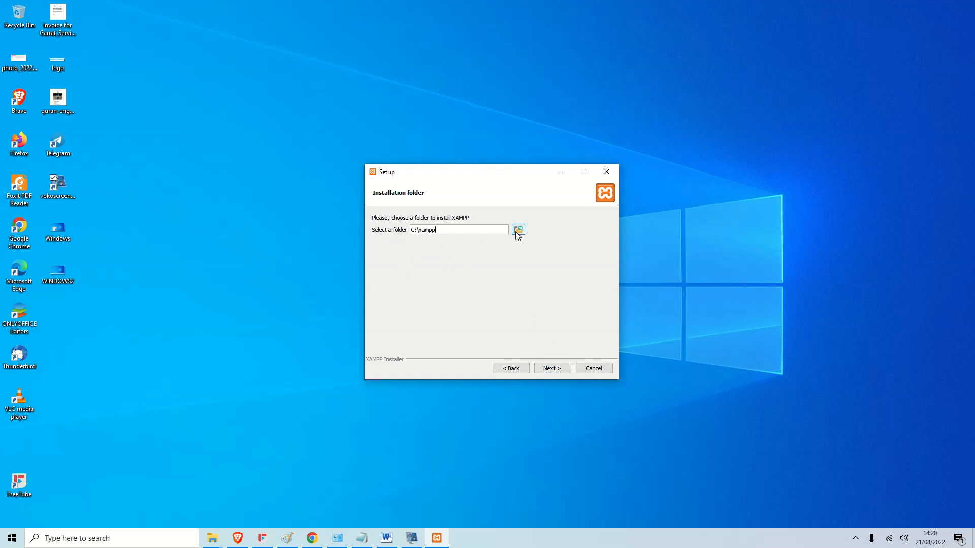
pyautogui.click(557, 367)
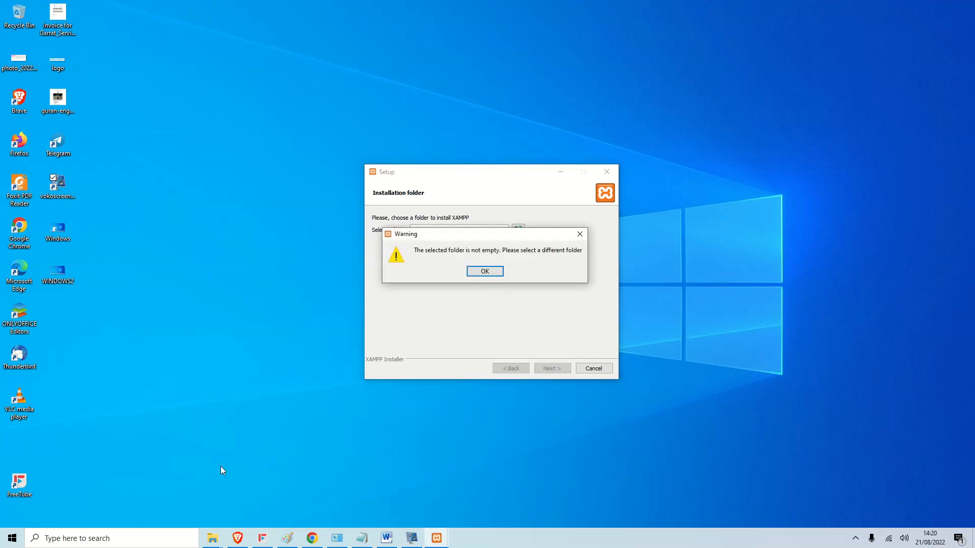
# Delete the old xampp folder from Local Disk (C:) via This PC.
pyautogui.click(127, 541)
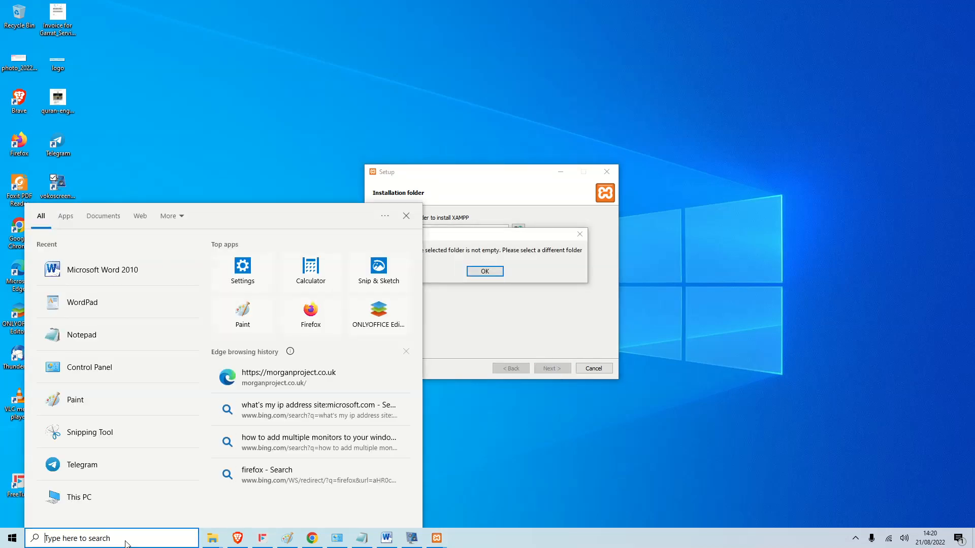
pyautogui.write('c')
pyautogui.press('BackSpace')
pyautogui.click(73, 498)
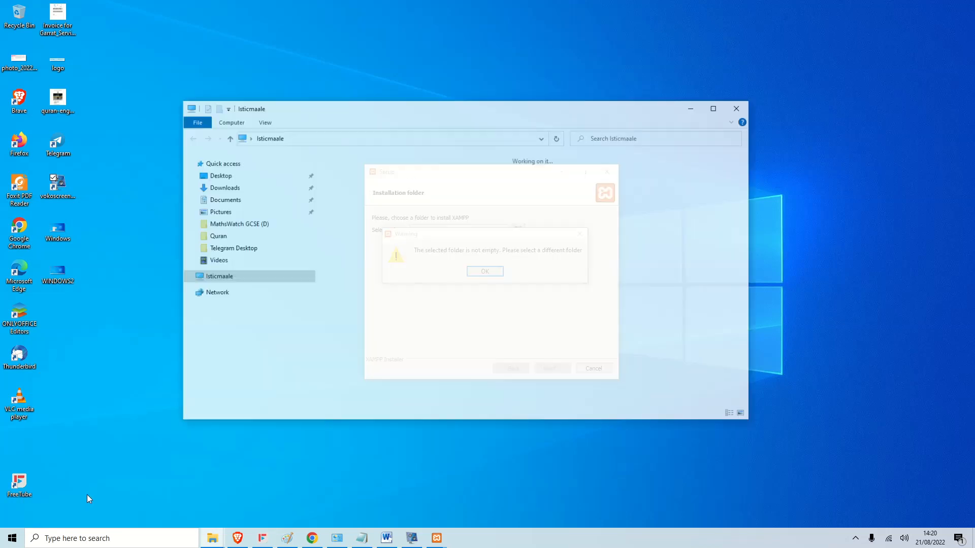
pyautogui.doubleClick(370, 292)
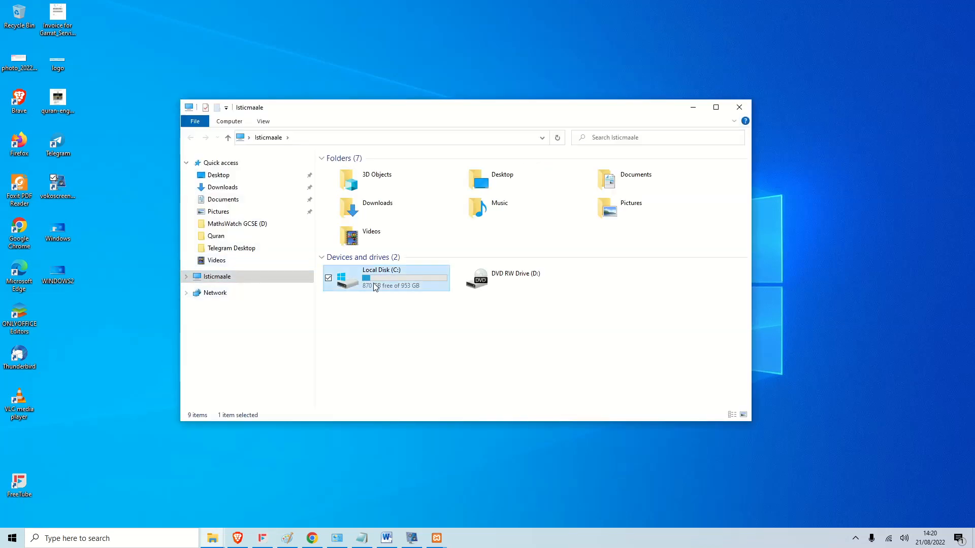
pyautogui.click(370, 236)
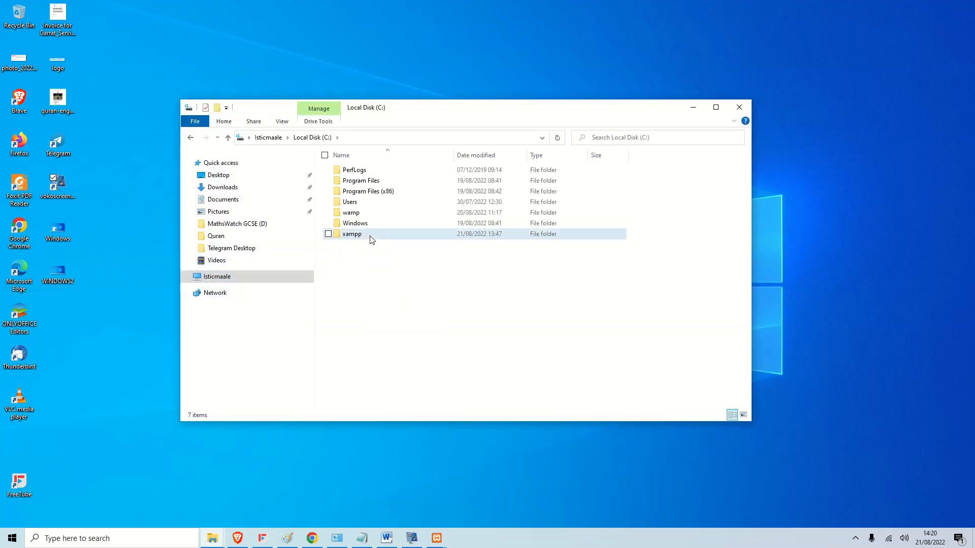
pyautogui.press('Delete')
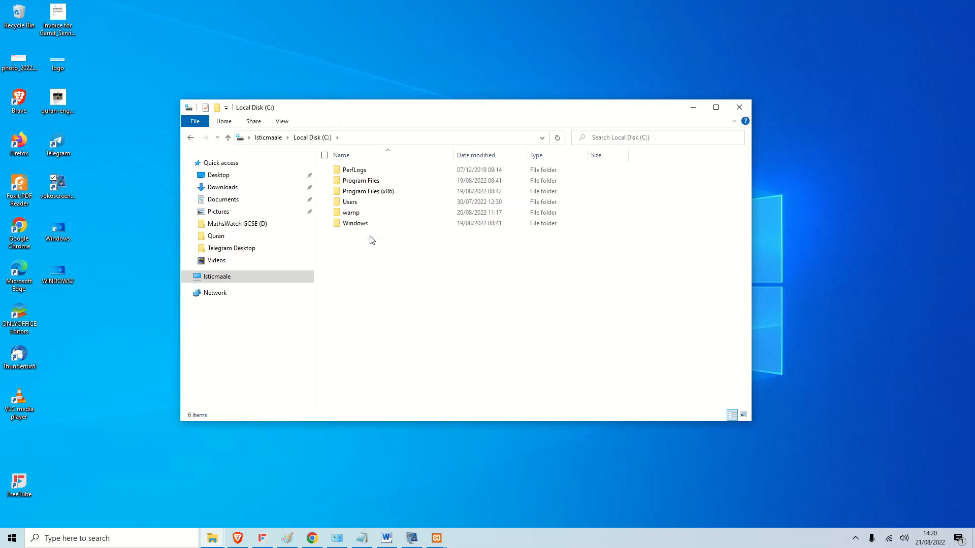
# Empty the Recycle Bin to remove xampp permanently, close Explorer, and dismiss the installer warning.
pyautogui.rightClick(18, 16)
pyautogui.click(36, 42)
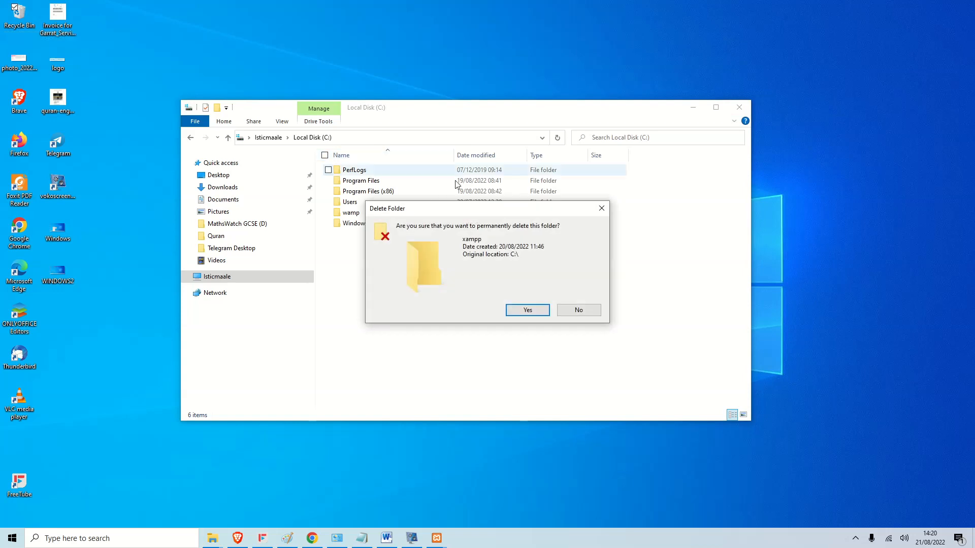
pyautogui.click(525, 309)
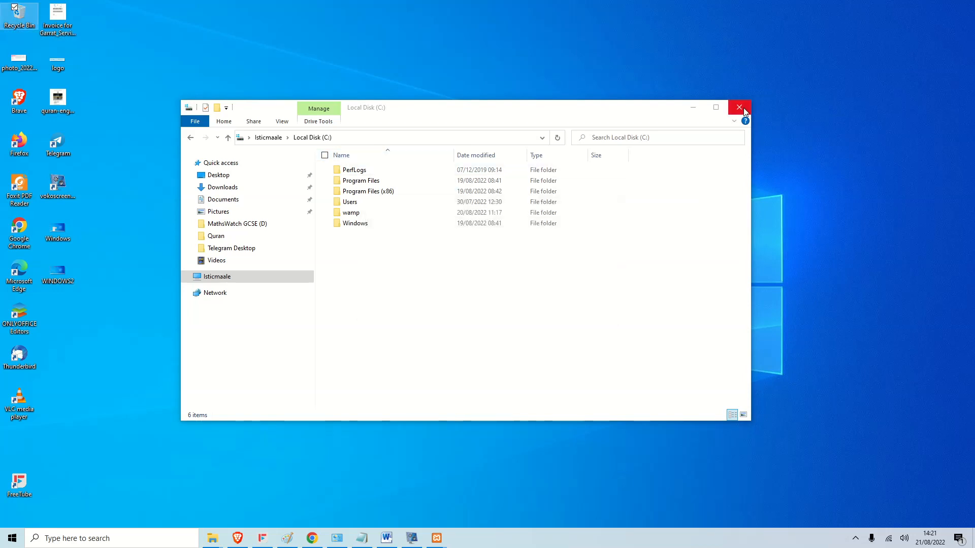
pyautogui.click(740, 107)
pyautogui.click(475, 272)
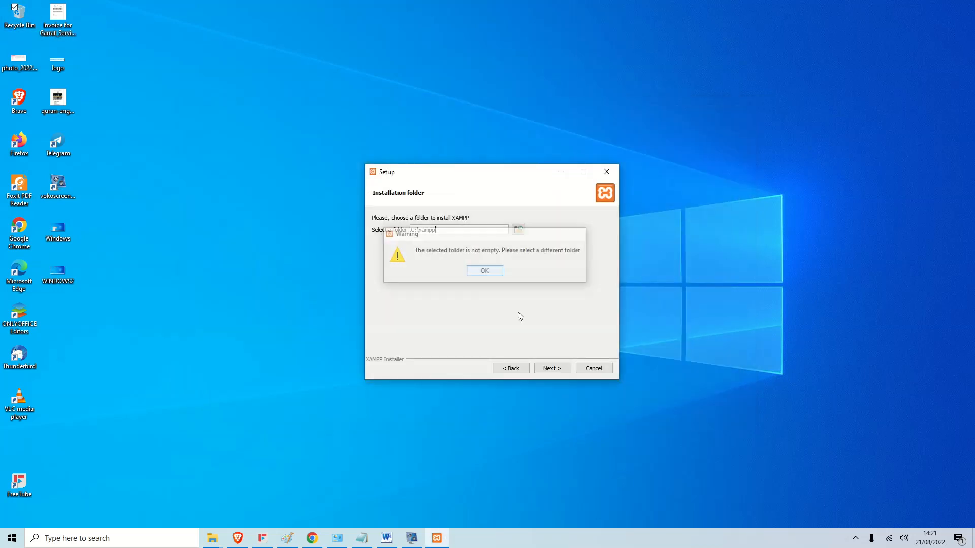
# Accept C:\xampp and English, skip the Bitnami page, and start installing XAMPP.
pyautogui.click(556, 369)
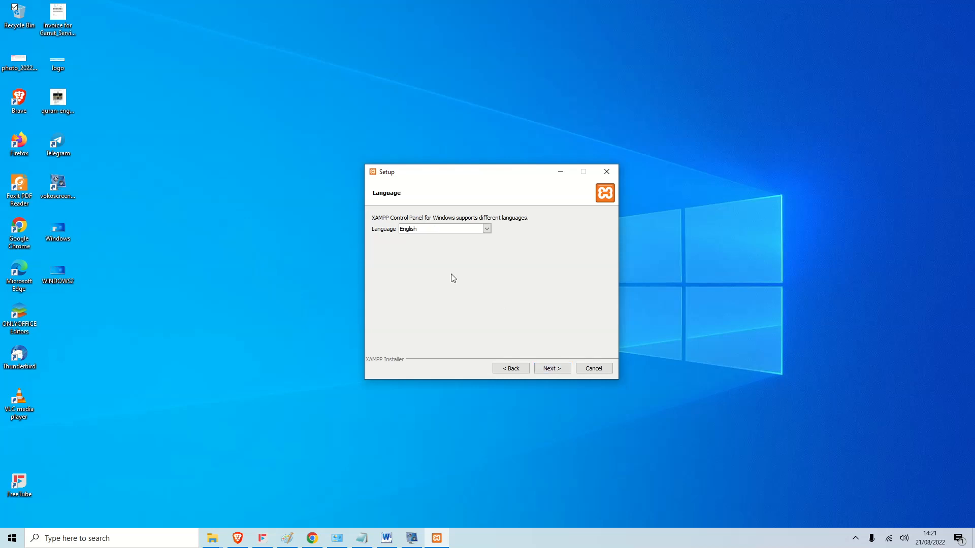
pyautogui.click(558, 372)
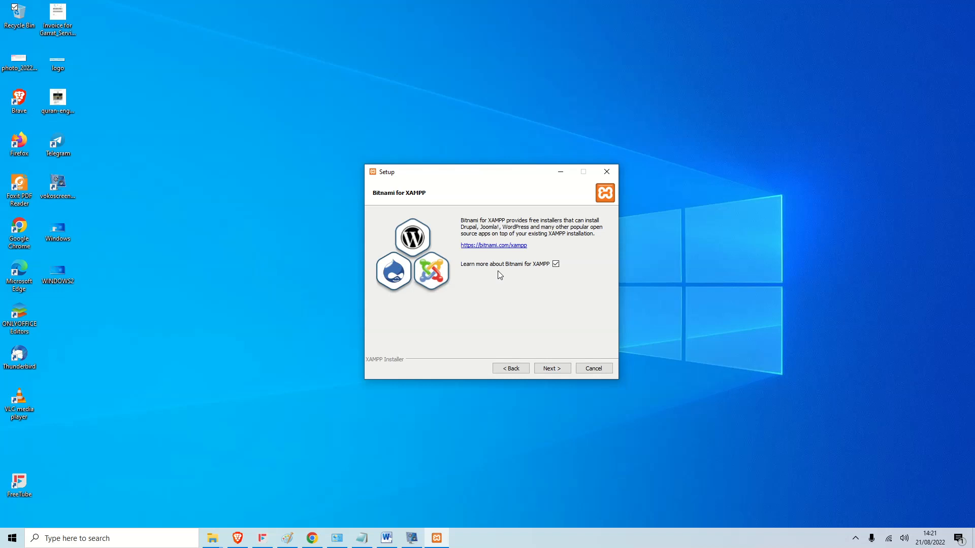
pyautogui.click(562, 368)
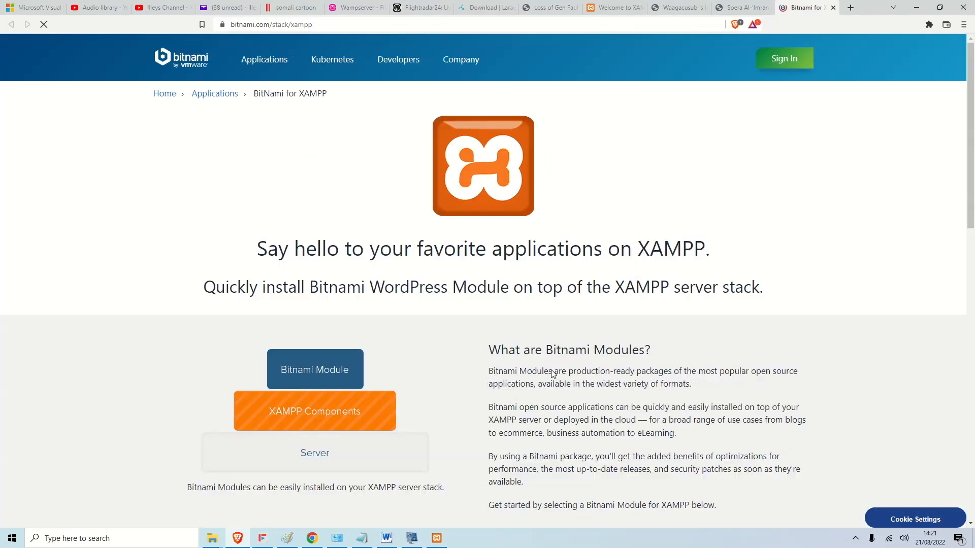
pyautogui.click(917, 8)
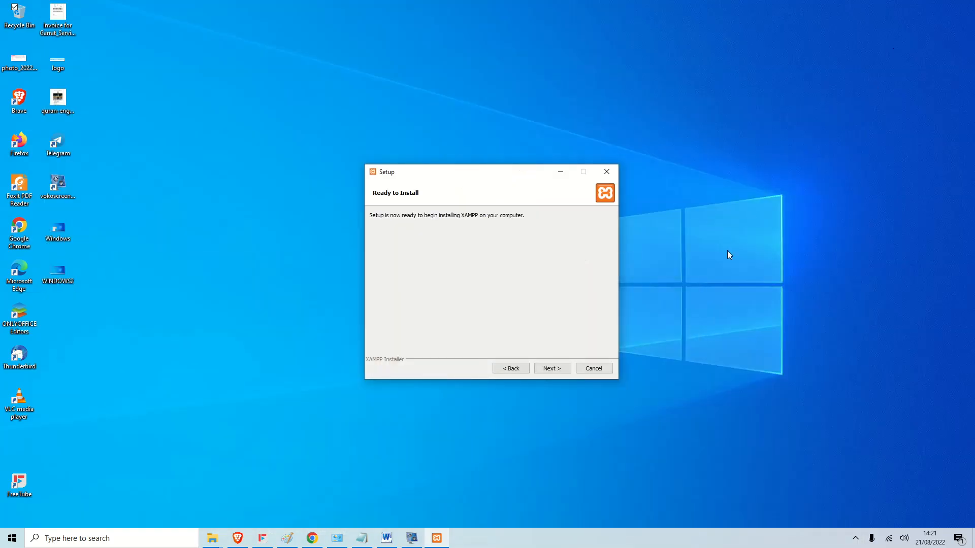
pyautogui.click(563, 368)
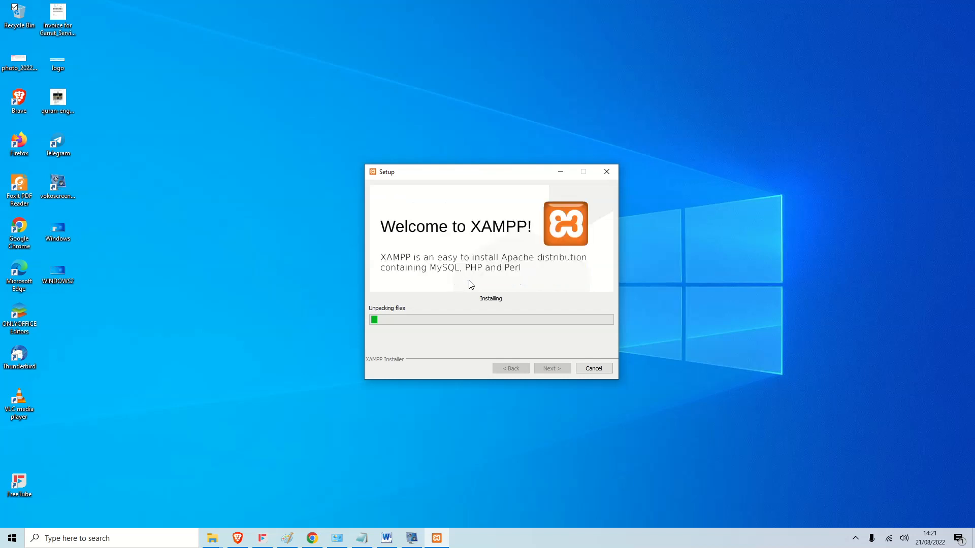
pyautogui.click(418, 535)
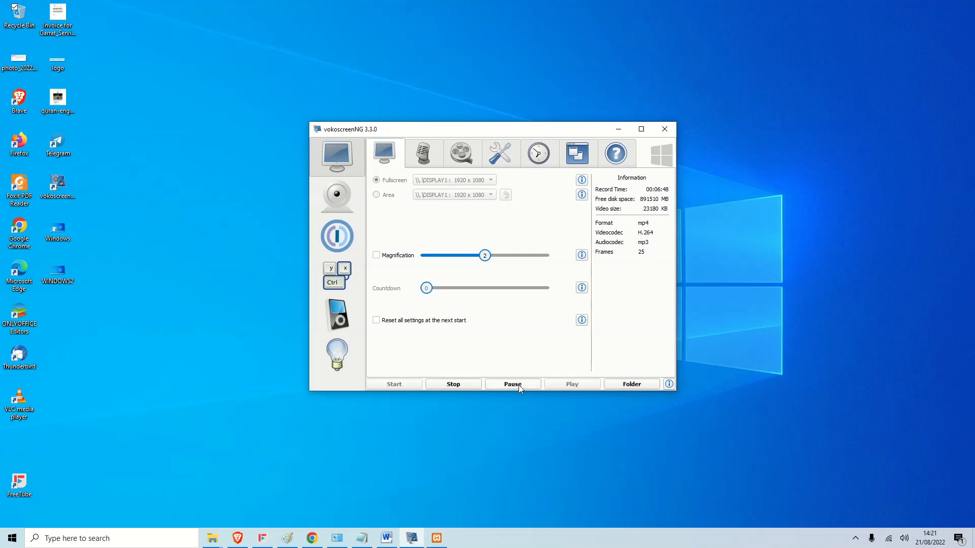
pyautogui.click(519, 385)
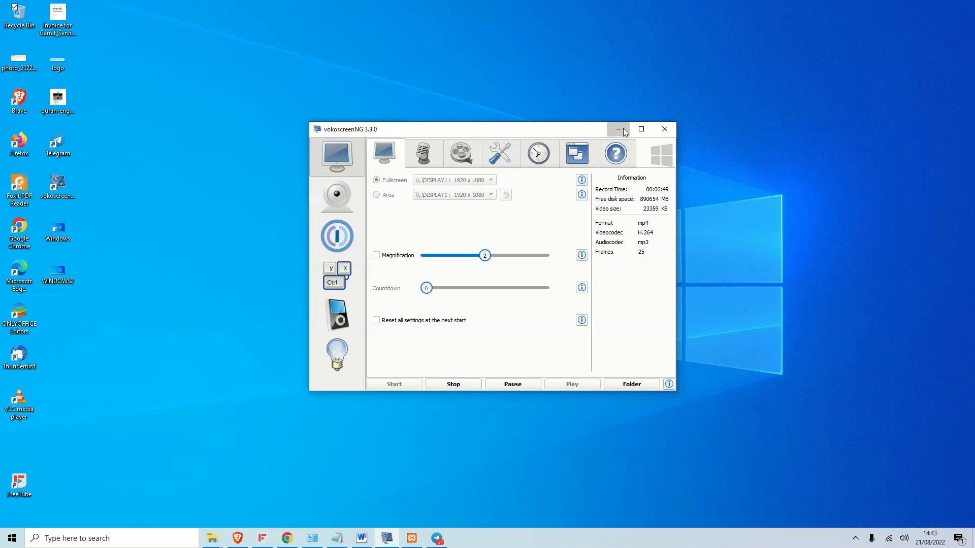
pyautogui.click(623, 129)
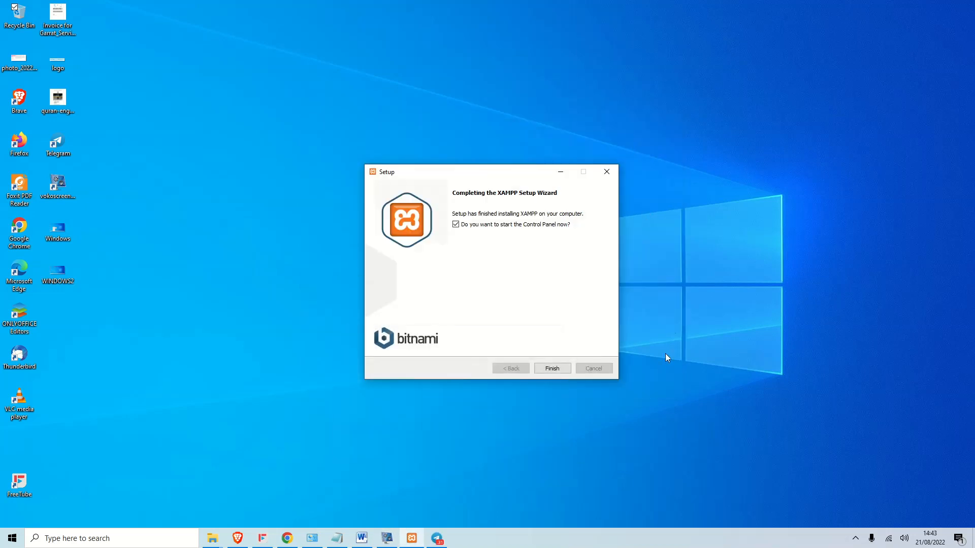
# Finish setup, centre the Control Panel, and start Apache (ports 80, 443) and MySQL (3306).
pyautogui.click(552, 370)
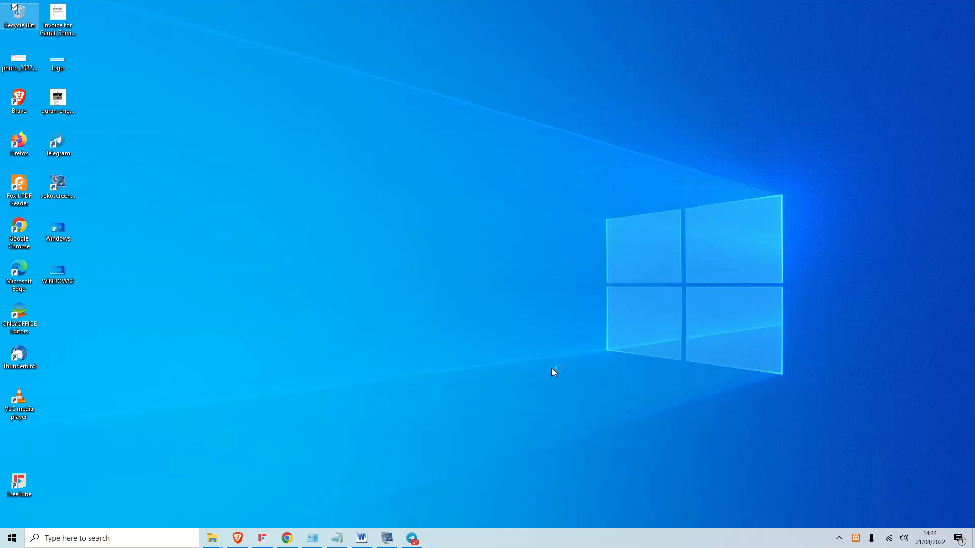
pyautogui.moveTo(187, 9); pyautogui.dragTo(696, 99)
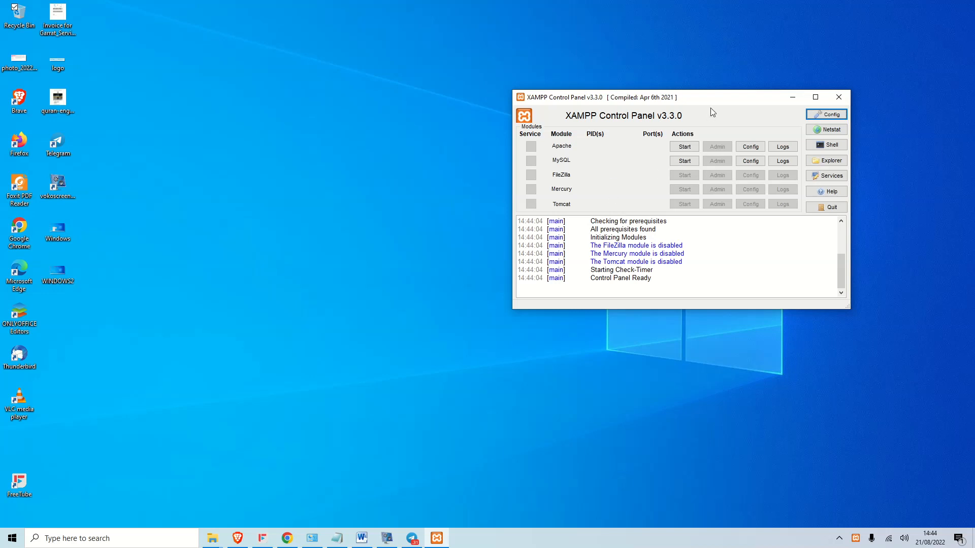
pyautogui.moveTo(712, 99); pyautogui.dragTo(556, 100)
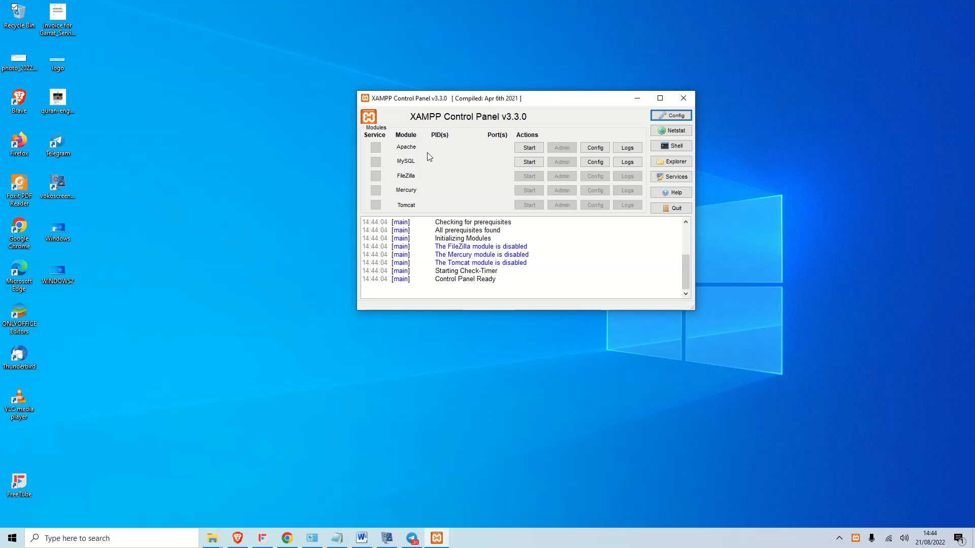
pyautogui.click(528, 150)
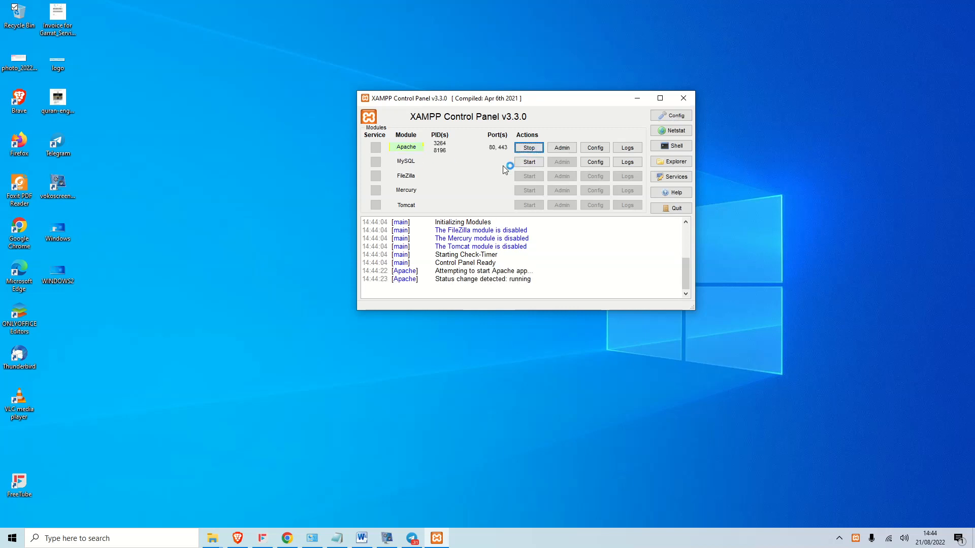
pyautogui.click(533, 164)
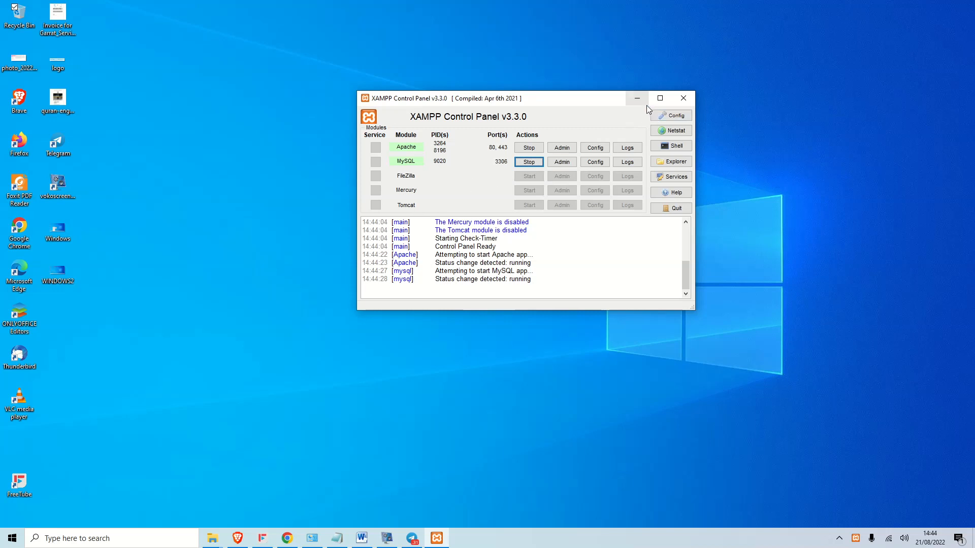
# Load localhost in a new Chrome tab to view the XAMPP 8.1.6 dashboard, then minimize Chrome.
pyautogui.click(289, 540)
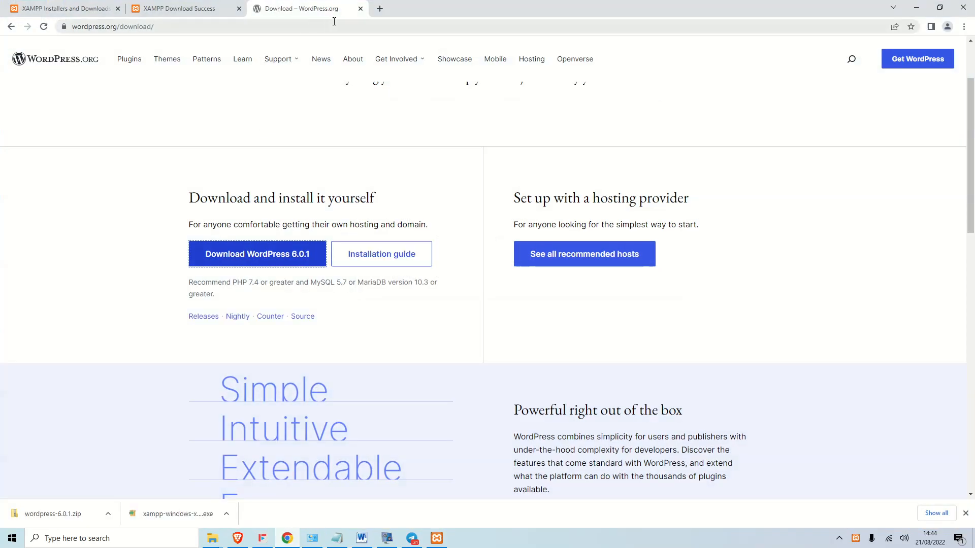
pyautogui.click(383, 10)
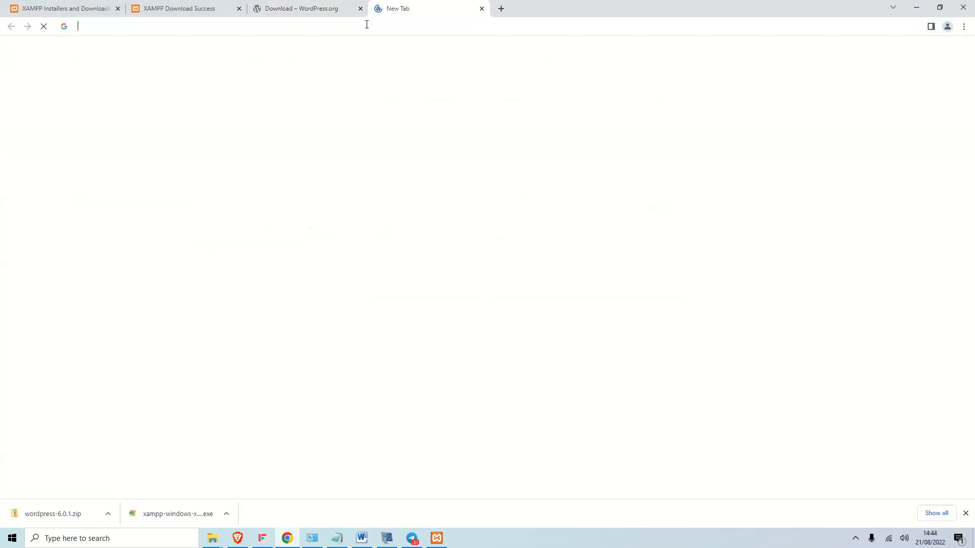
pyautogui.write('local')
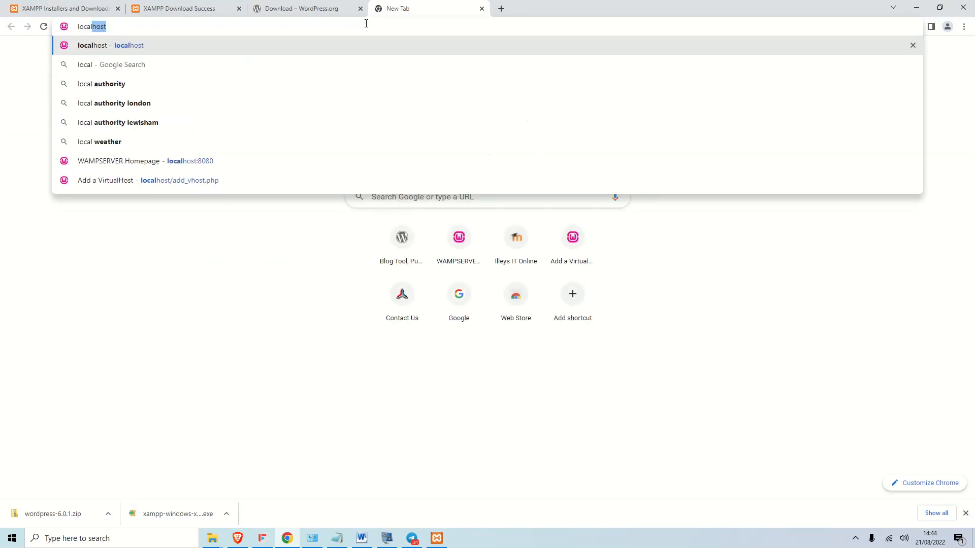
pyautogui.press('Return')
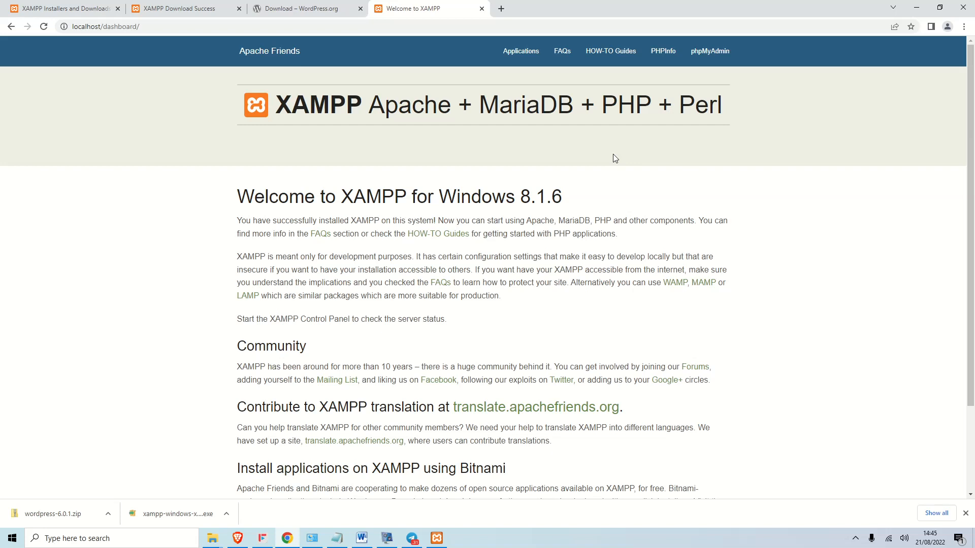
pyautogui.scroll(-3, 614, 154)
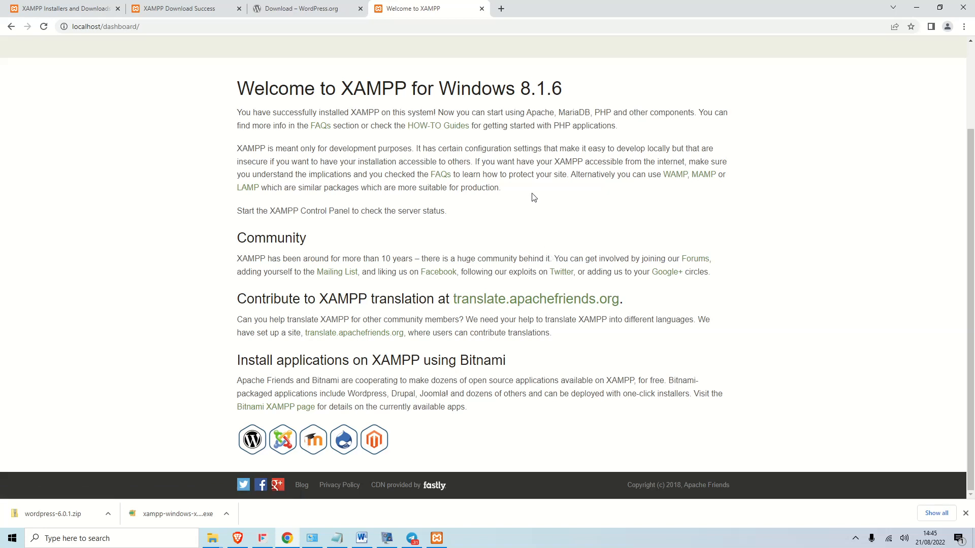
pyautogui.click(919, 9)
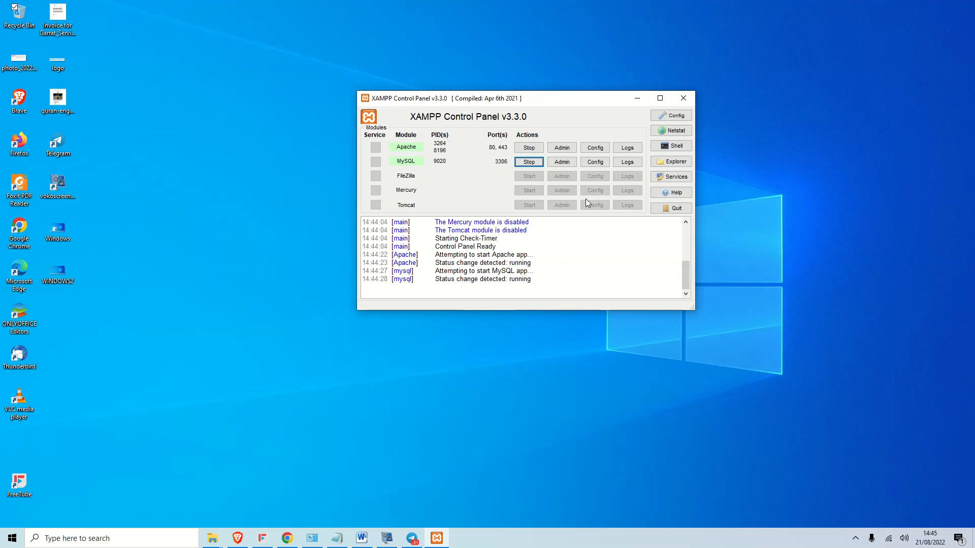
# Browse the C:\xampp\mysql folder from MySQL's Config menu, then return to the Welcome to XAMPP page in Chrome.
pyautogui.click(596, 163)
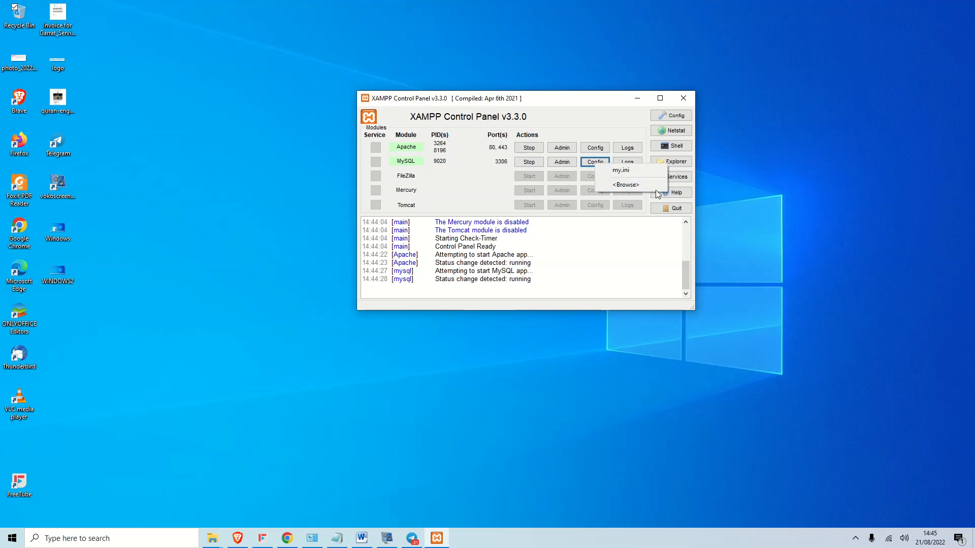
pyautogui.click(636, 183)
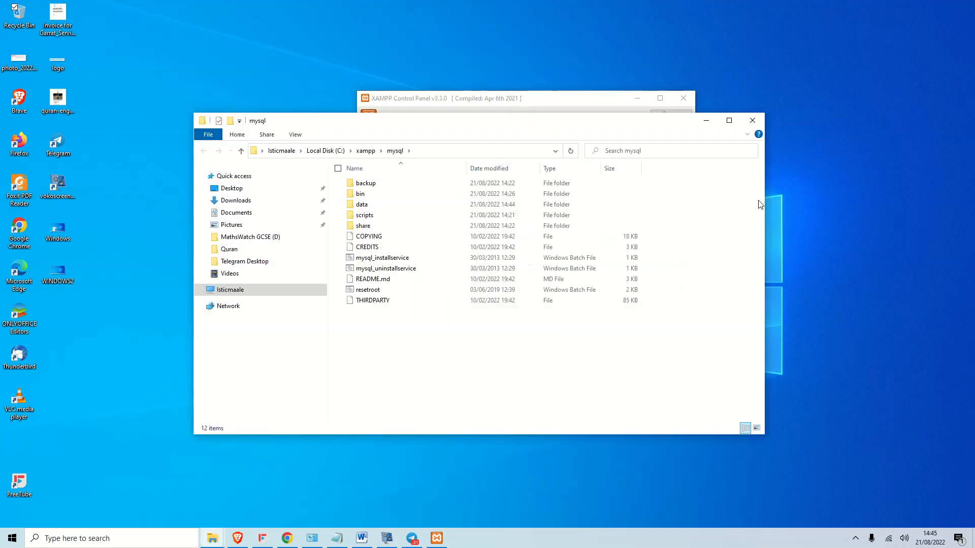
pyautogui.click(753, 123)
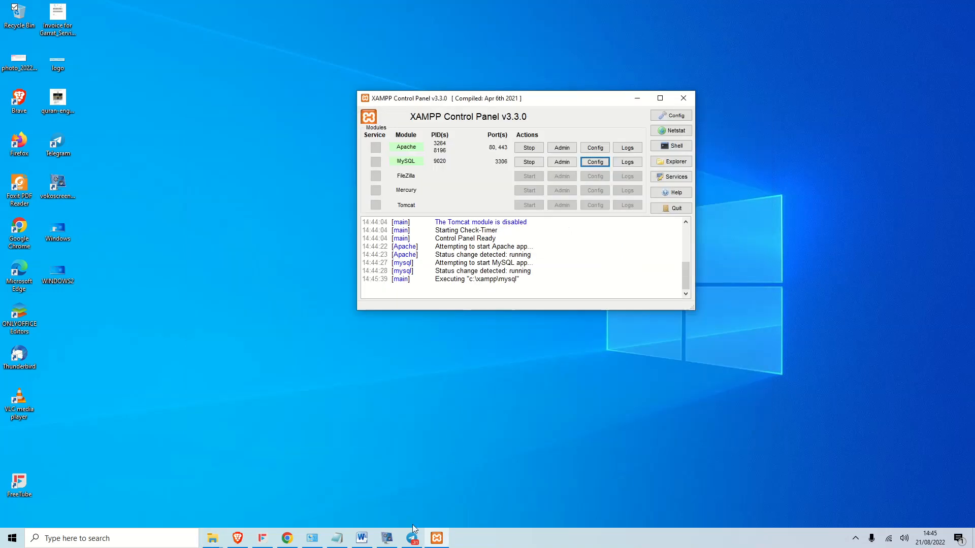
pyautogui.click(287, 538)
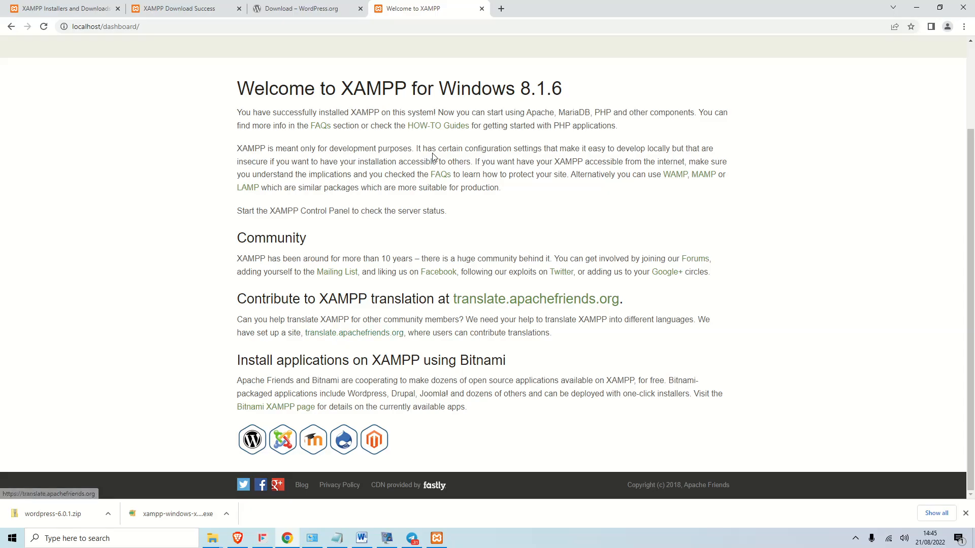
# Load localhost/dashboard/phpmyadmin in Chrome, which returns 404 Not Found.
pyautogui.click(178, 26)
pyautogui.click(185, 26)
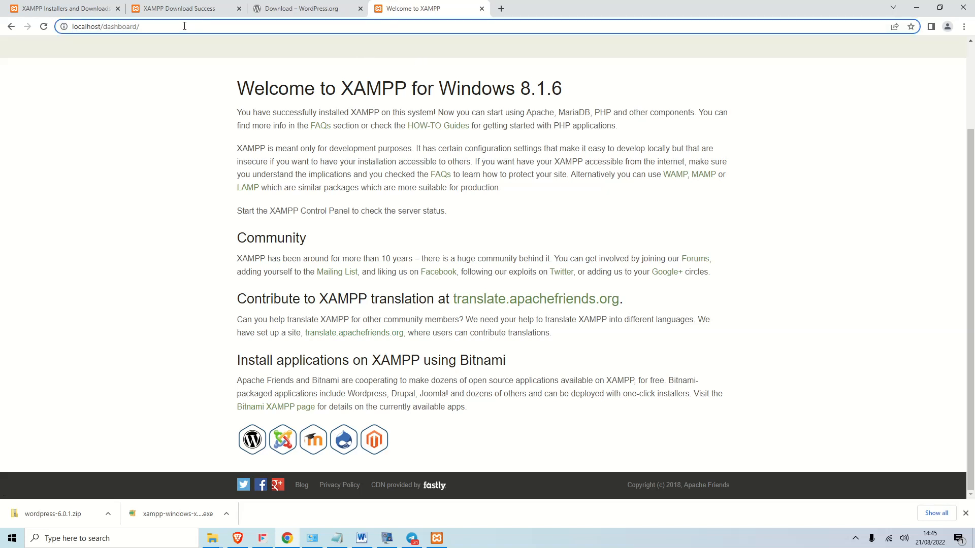
pyautogui.write('p')
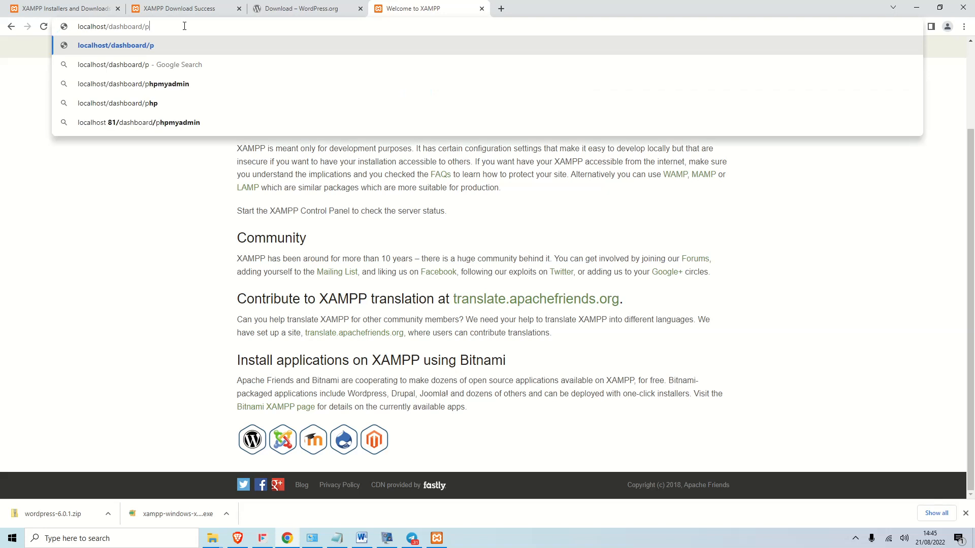
pyautogui.write('hp')
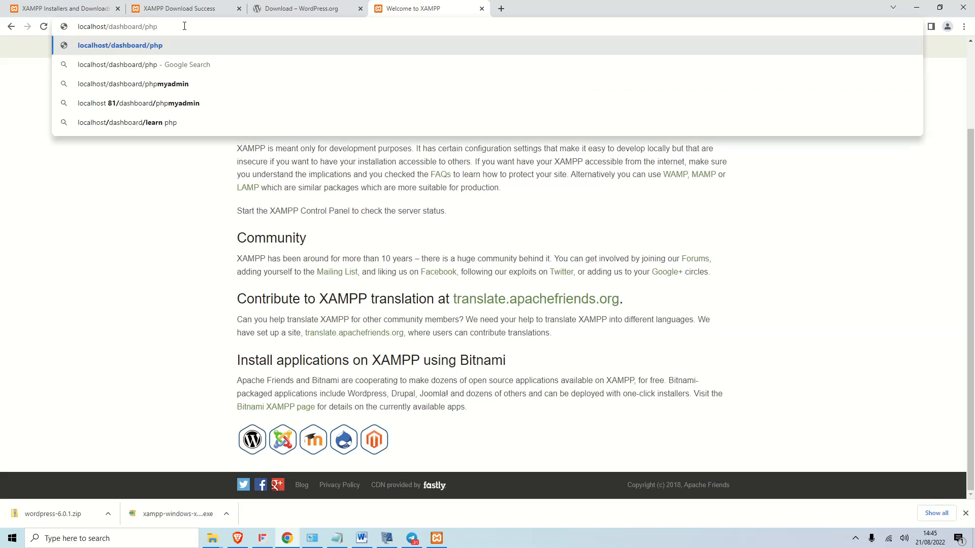
pyautogui.write('myadmin')
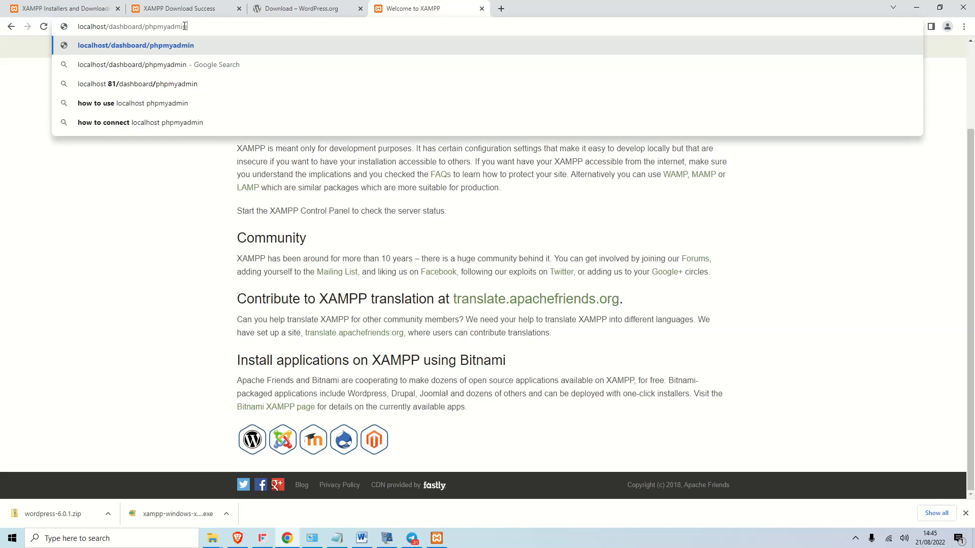
pyautogui.press('Return')
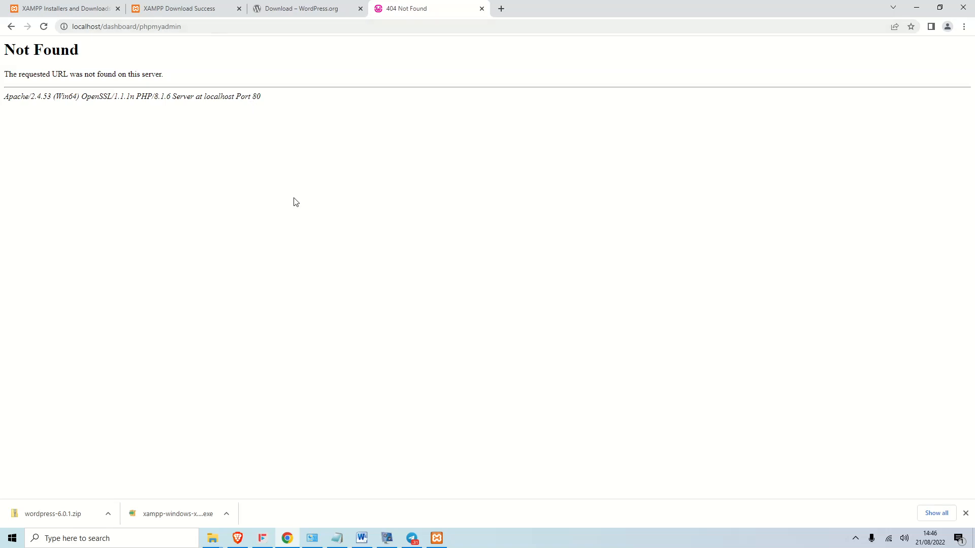
# Bring the XAMPP Control Panel back onto the desktop.
pyautogui.click(387, 537)
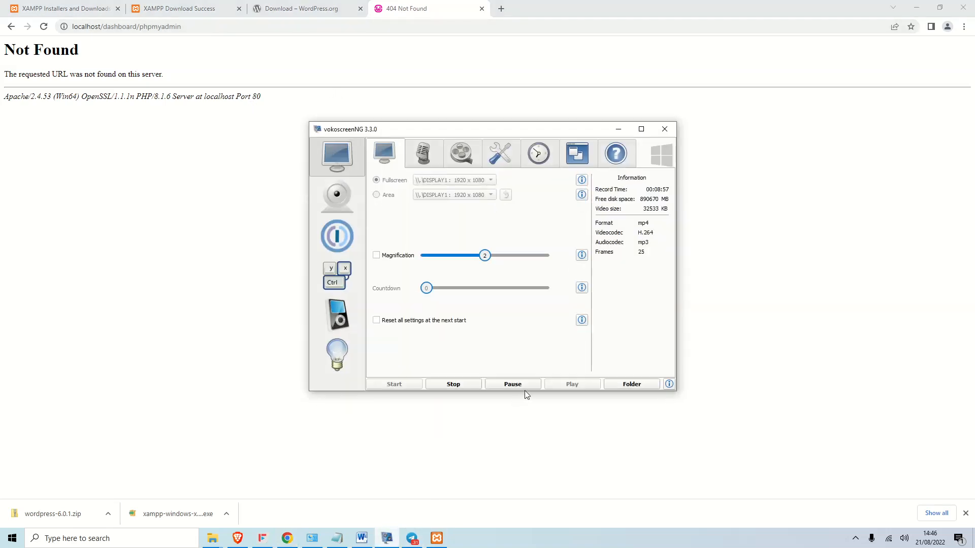
pyautogui.click(514, 384)
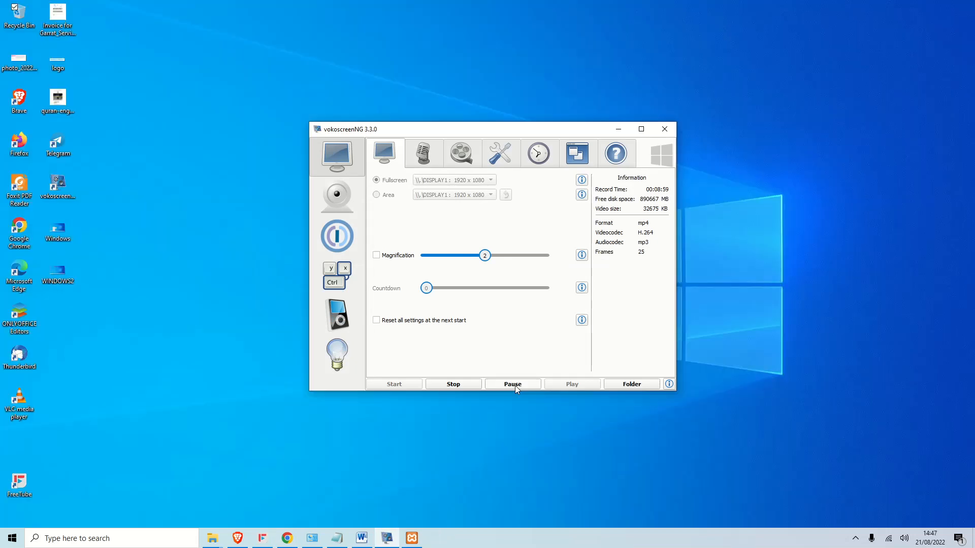
pyautogui.click(619, 129)
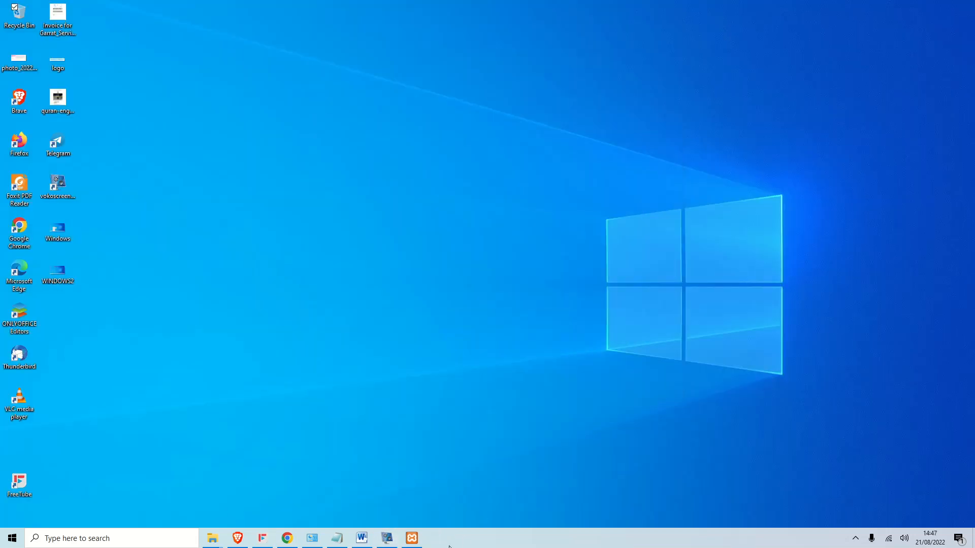
pyautogui.click(411, 539)
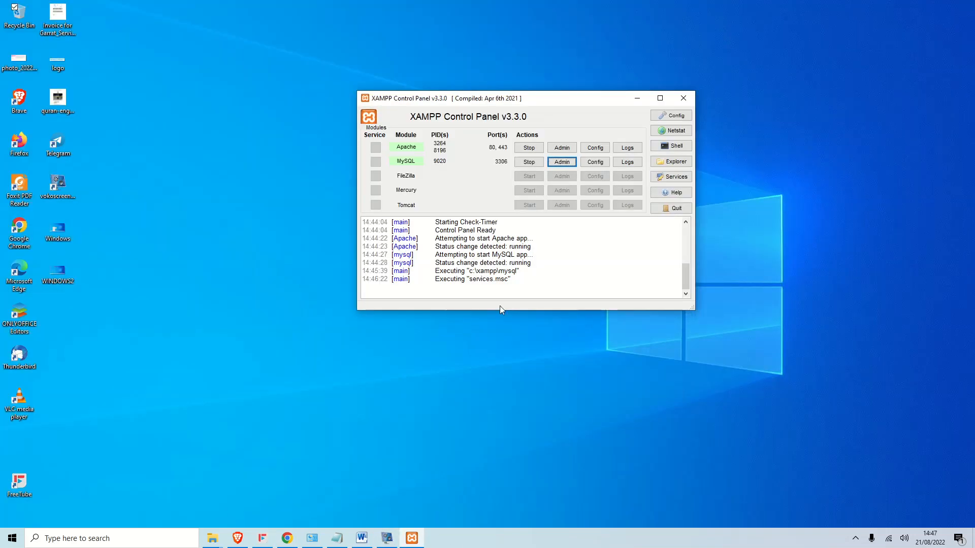
# Open phpMyAdmin and try creating a database named test, which already exists.
pyautogui.click(562, 163)
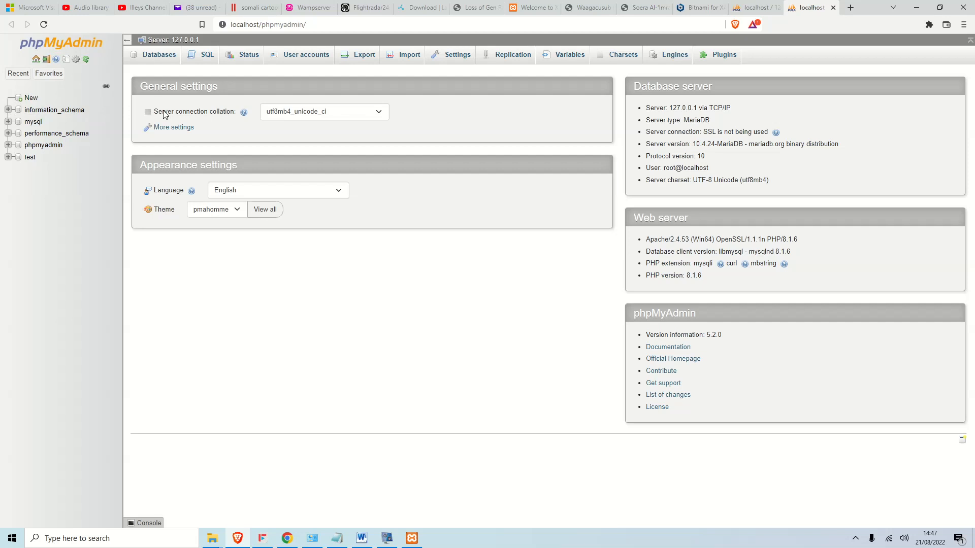
pyautogui.click(31, 98)
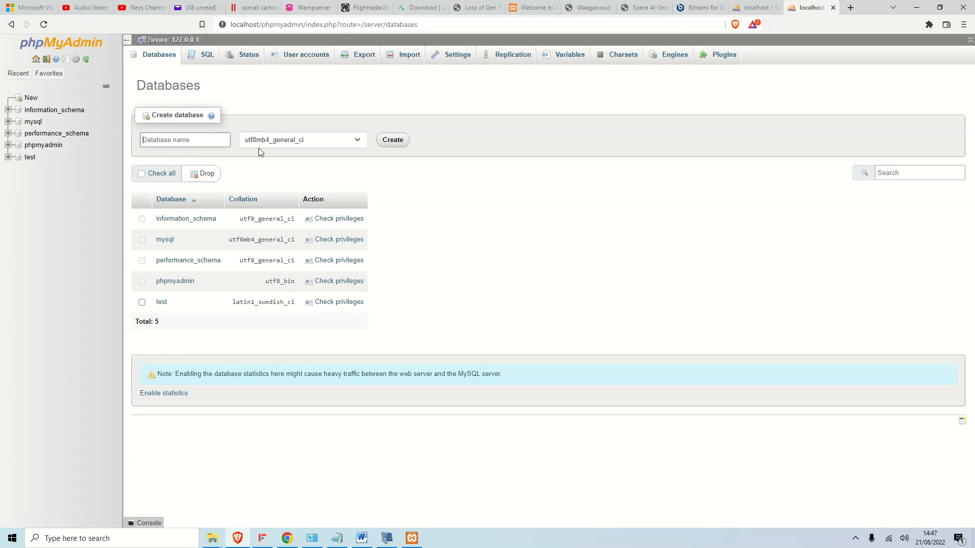
pyautogui.write('test')
pyautogui.click(392, 141)
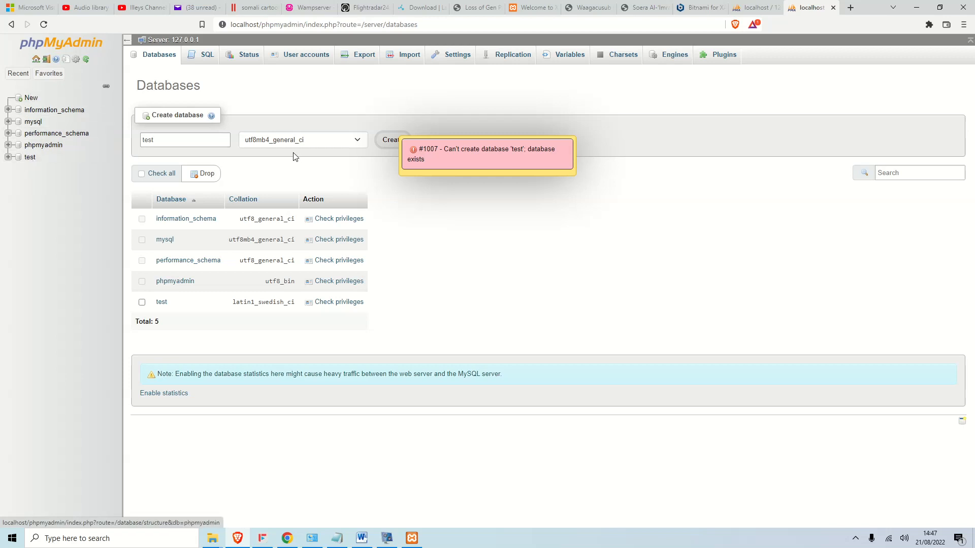
# Replace the database name with demo and create the demo database.
pyautogui.click(153, 133)
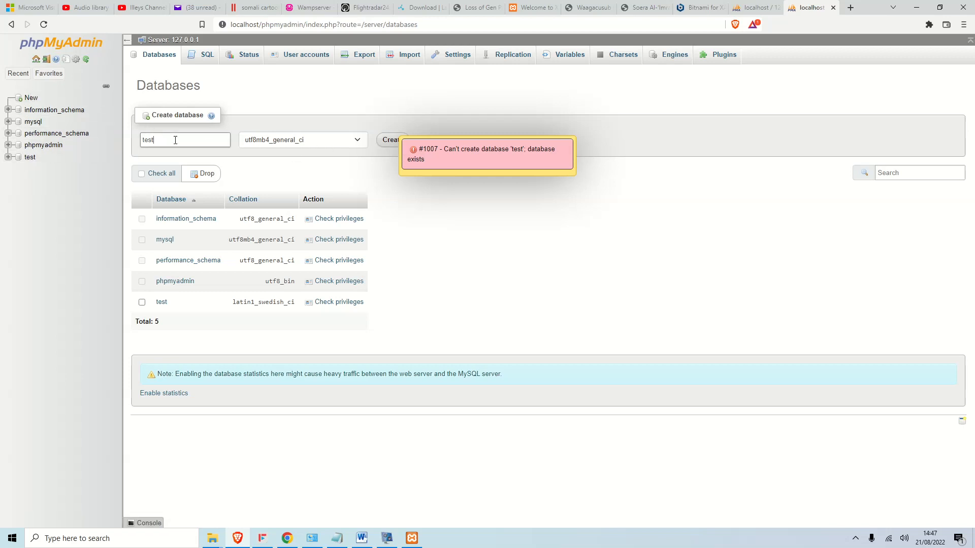
pyautogui.doubleClick(204, 144)
pyautogui.press('BackSpace')
pyautogui.write('demo')
pyautogui.click(399, 140)
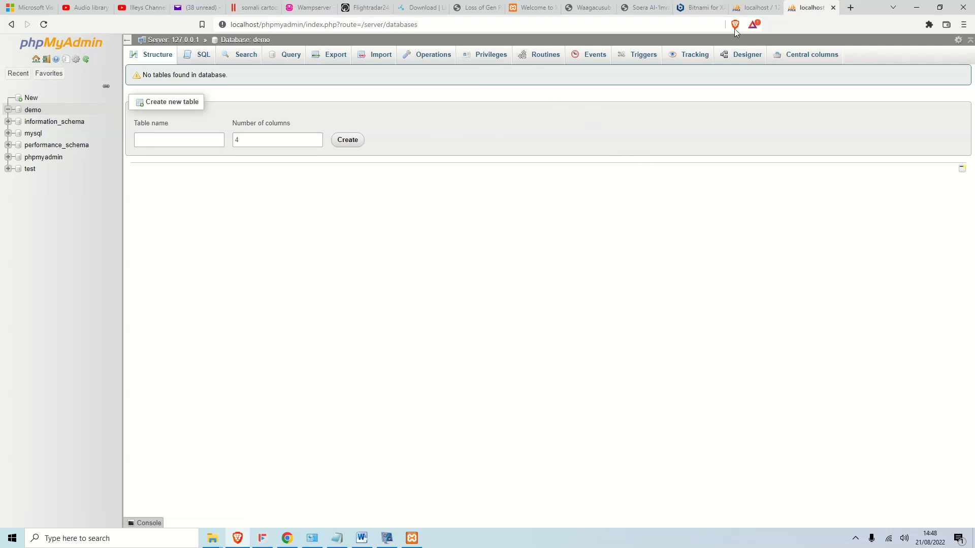
# Reload the phpMyAdmin home page so demo appears in the list, then minimise the browser.
pyautogui.click(751, 8)
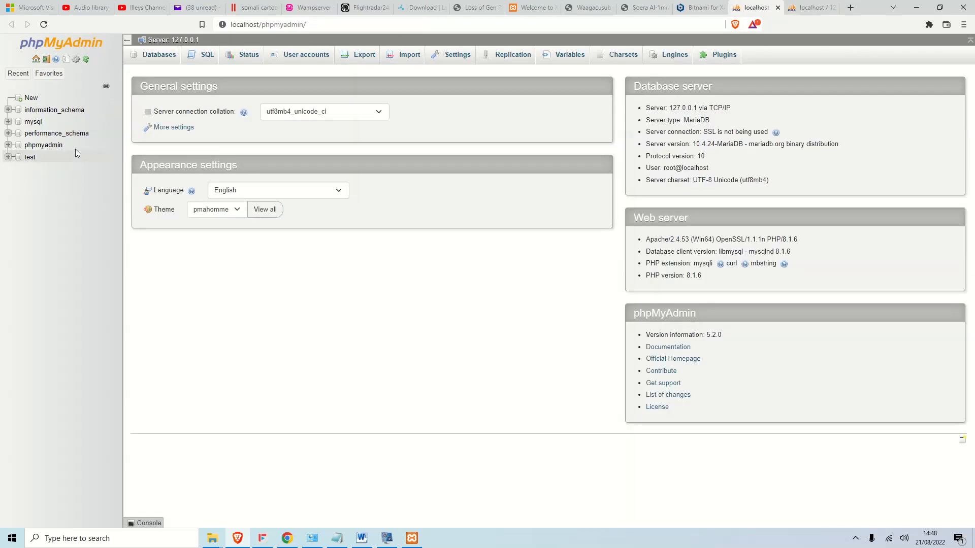
pyautogui.click(44, 25)
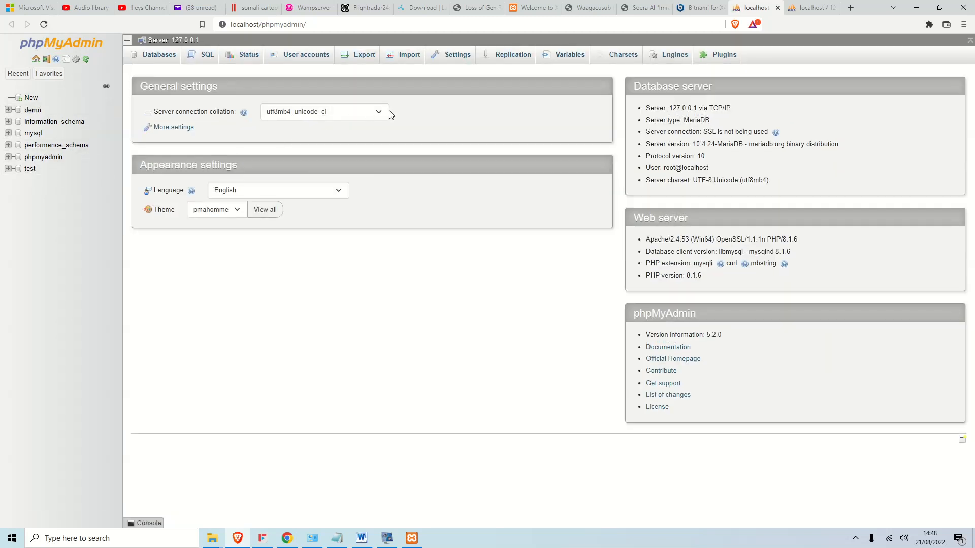
pyautogui.click(913, 9)
pyautogui.click(427, 424)
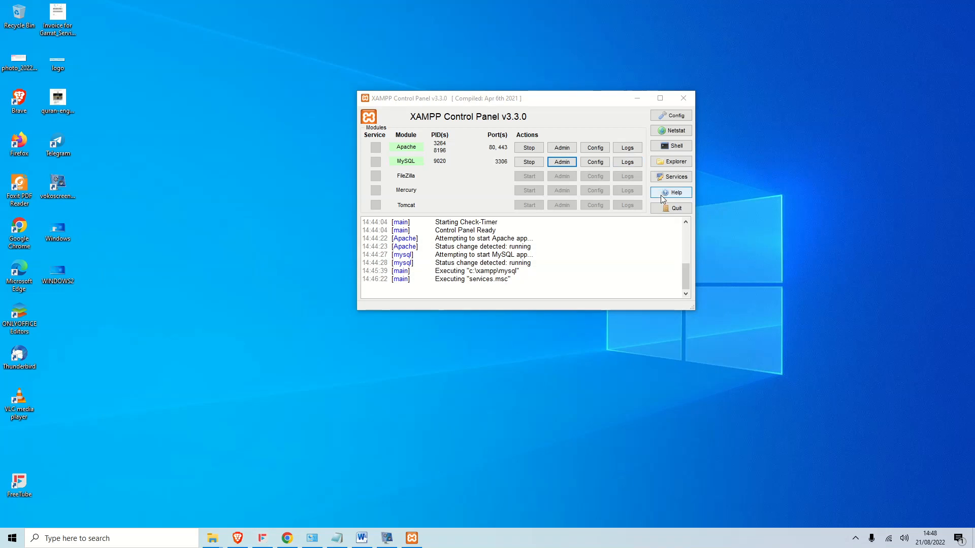
# Open the C:\xampp\htdocs folder from the XAMPP Control Panel's Explorer.
pyautogui.click(675, 161)
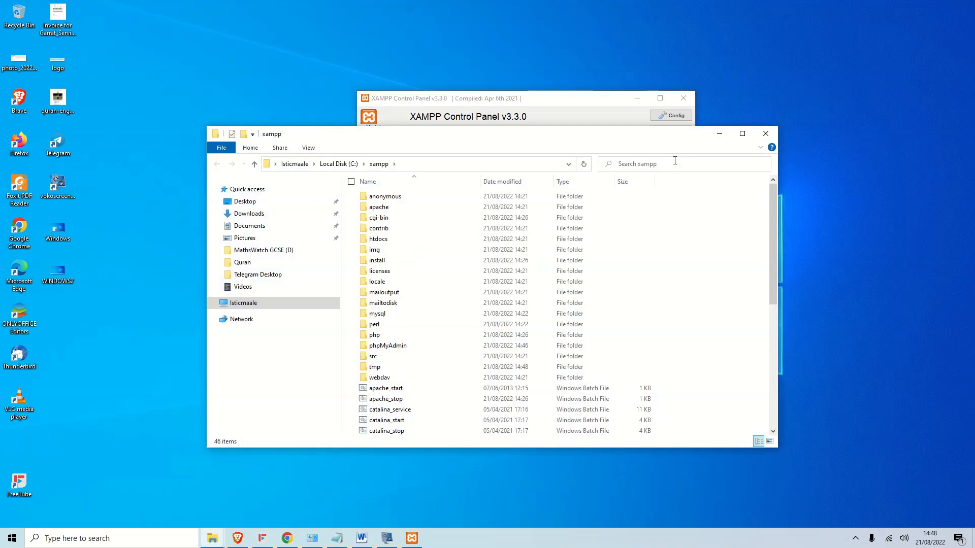
pyautogui.click(742, 134)
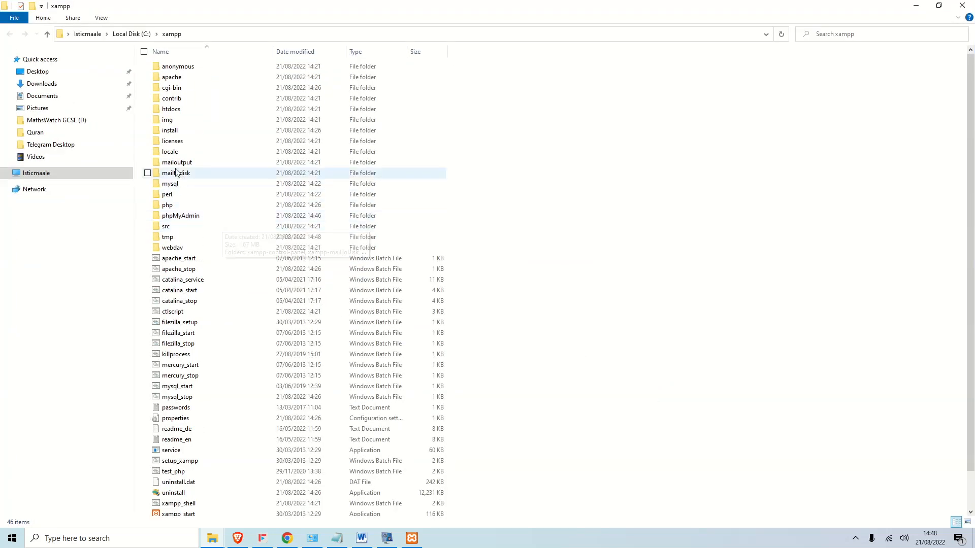
pyautogui.doubleClick(175, 109)
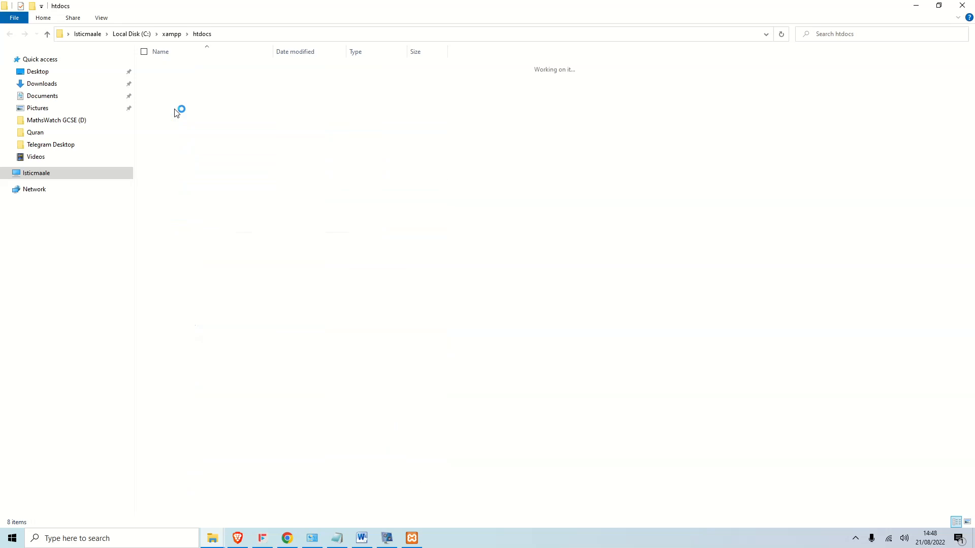
pyautogui.click(940, 5)
# Minimise XAMPP Control Panel and switch to the XAMP and wordpress folder.
pyautogui.click(637, 98)
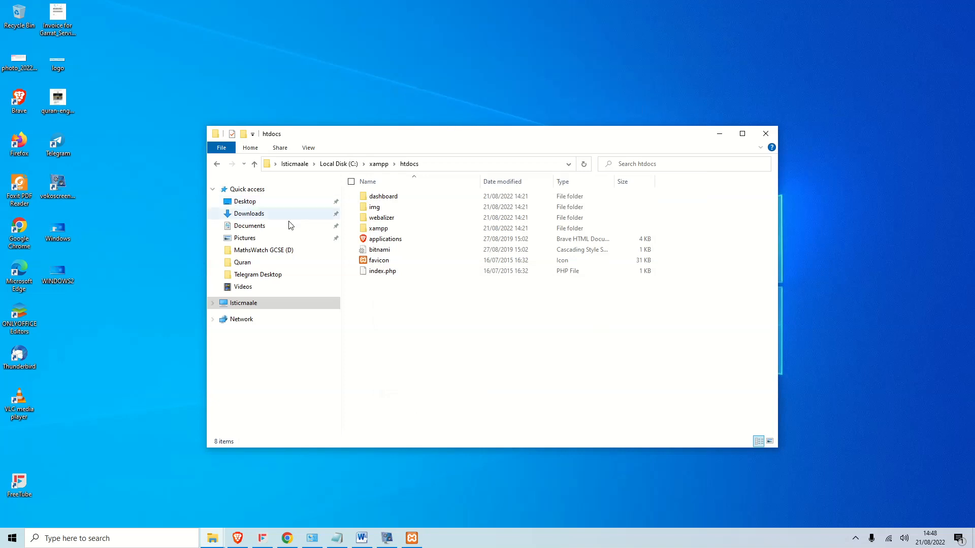
pyautogui.moveTo(210, 540)
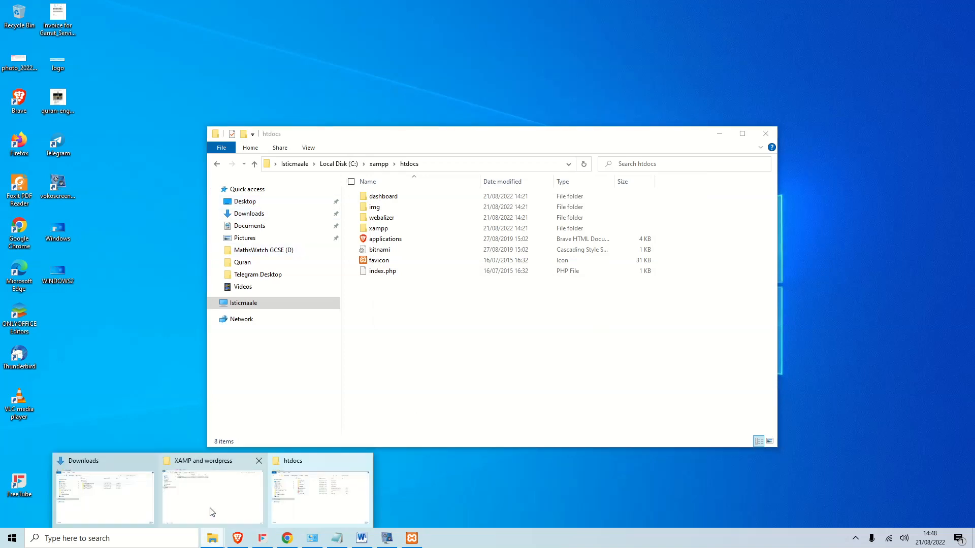
pyautogui.click(212, 513)
# Extract wordpress-6.0.1.zip into the default wordpress-6.0.1 folder next to it.
pyautogui.click(198, 66)
pyautogui.rightClick(199, 69)
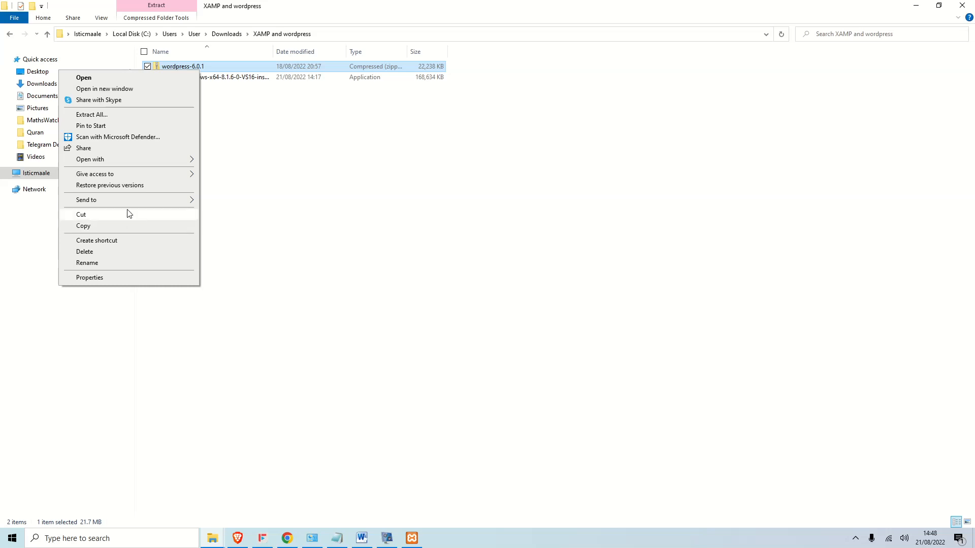
pyautogui.click(114, 117)
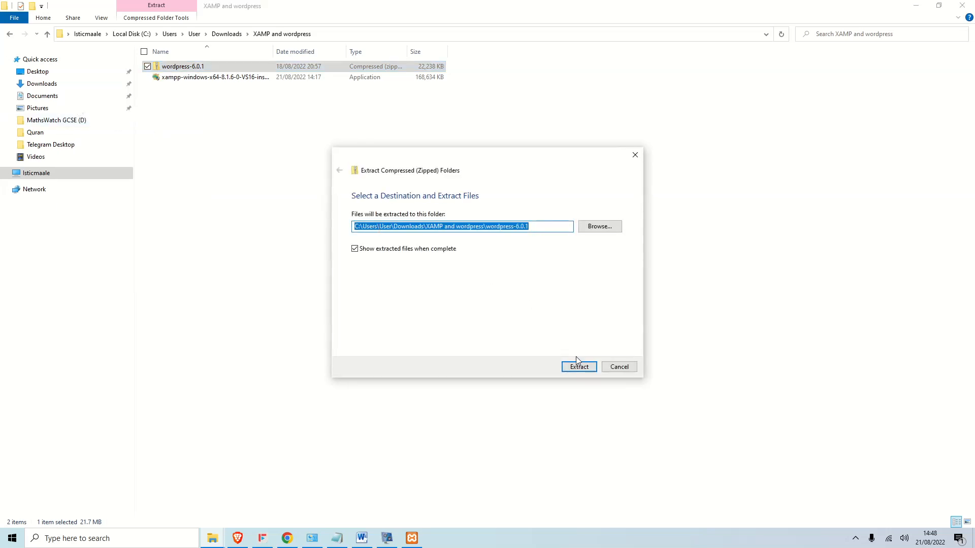
pyautogui.click(577, 366)
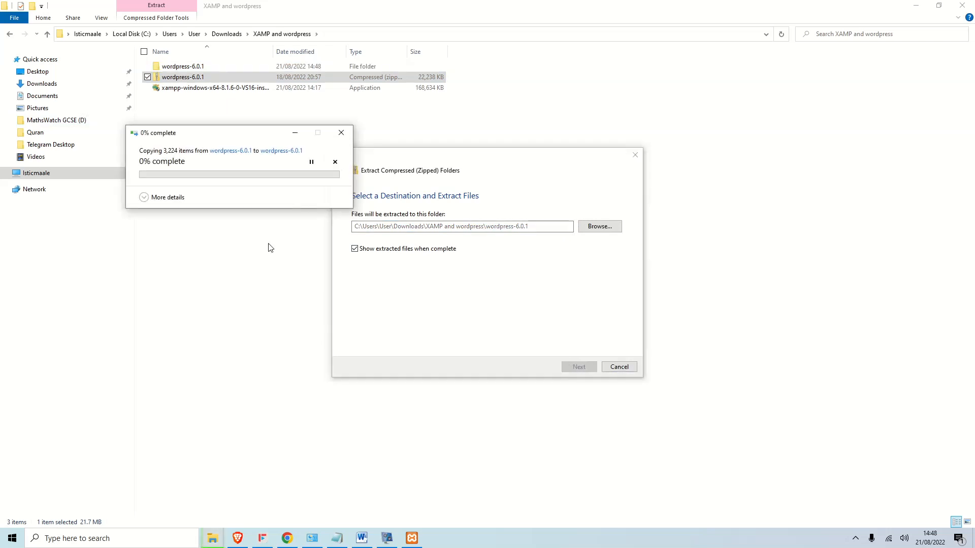
pyautogui.moveTo(409, 546)
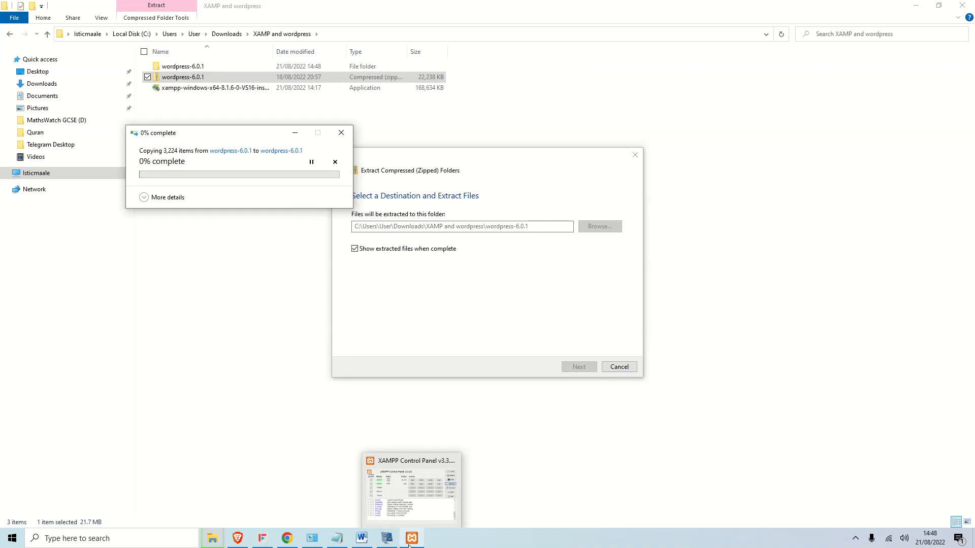
pyautogui.moveTo(434, 517)
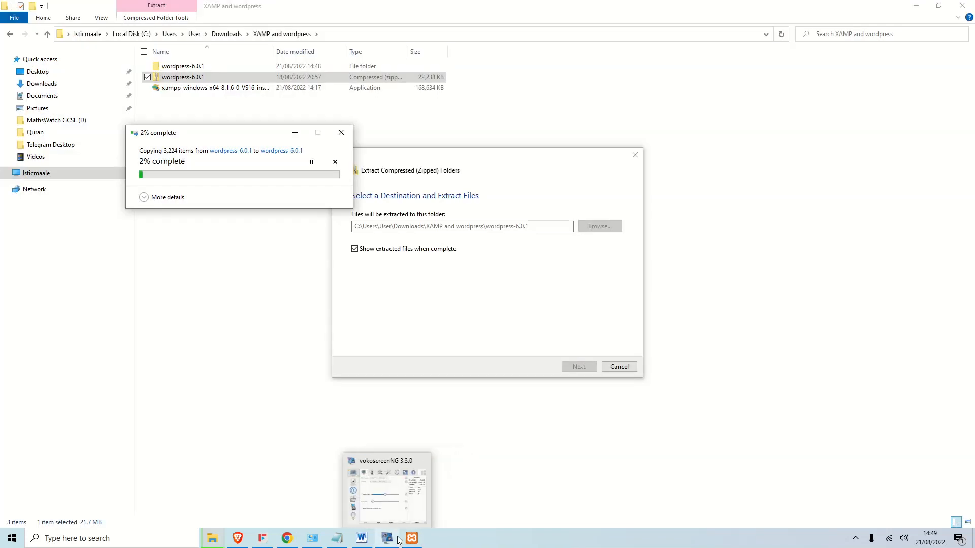
pyautogui.click(392, 540)
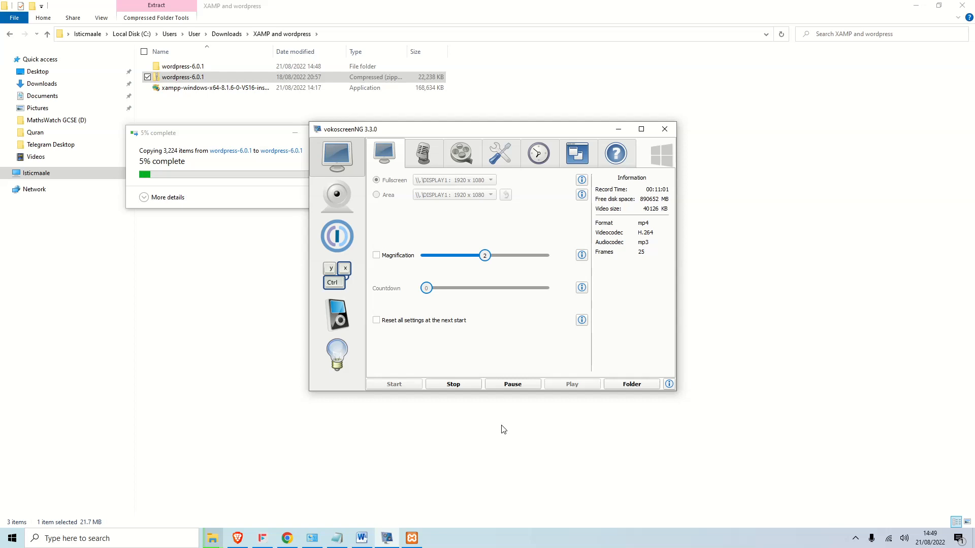
# Minimise the vokoscreenNG window to reveal the htdocs and wordpress-6.0.1 folders side by side.
pyautogui.click(513, 385)
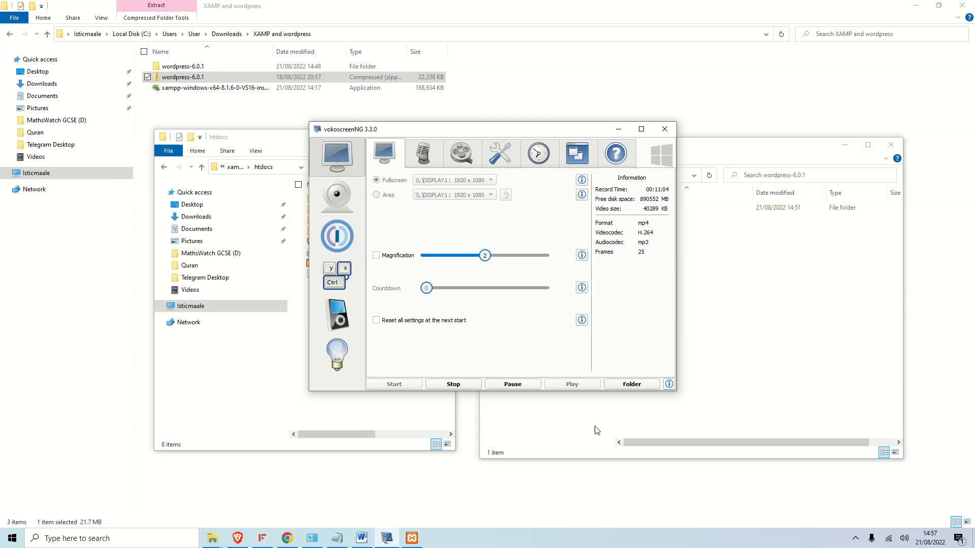
pyautogui.click(618, 130)
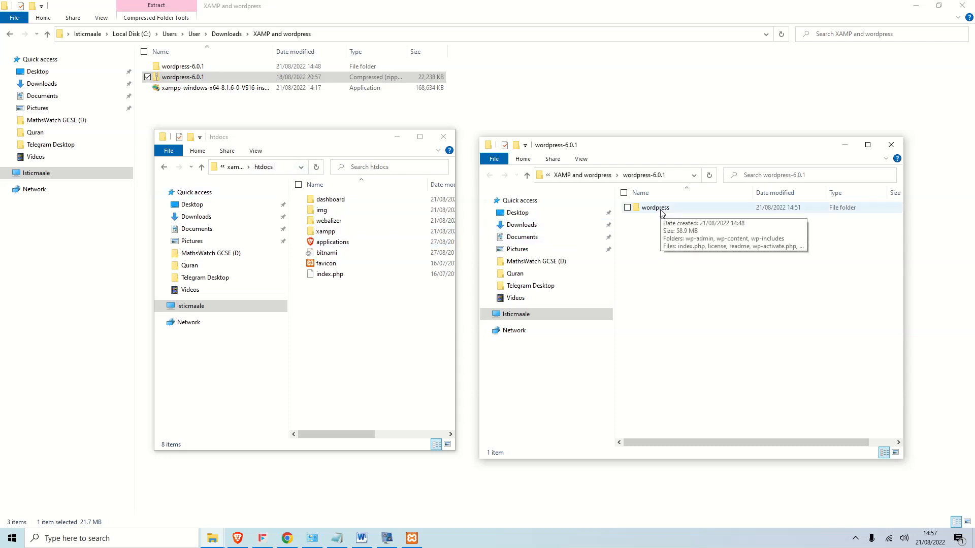
# Move the wordpress folder into htdocs and delete every other htdocs item.
pyautogui.moveTo(655, 208); pyautogui.dragTo(384, 341)
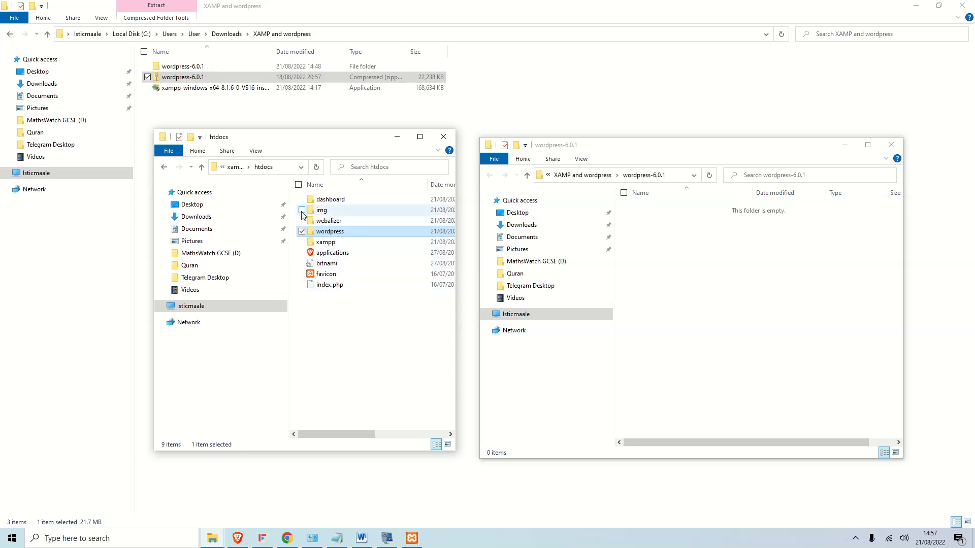
pyautogui.click(299, 185)
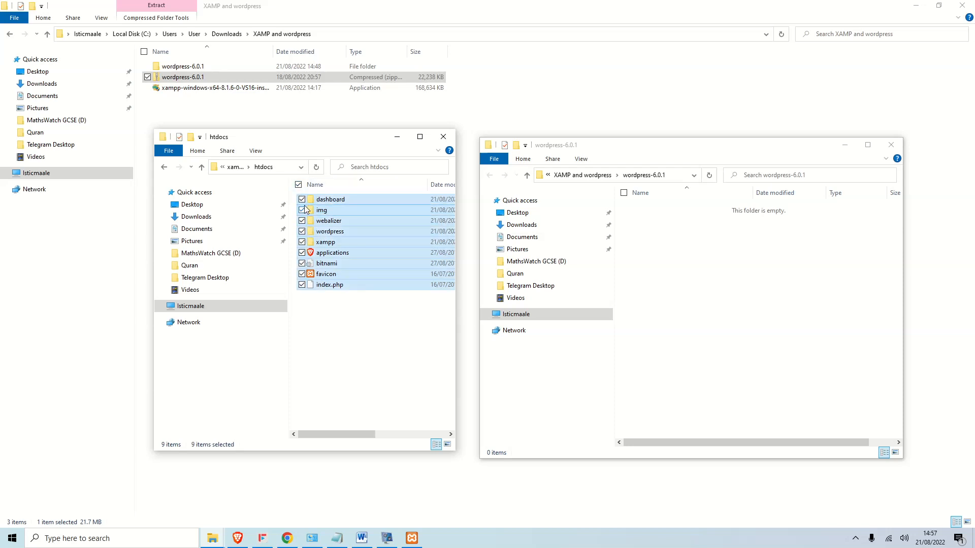
pyautogui.click(302, 231)
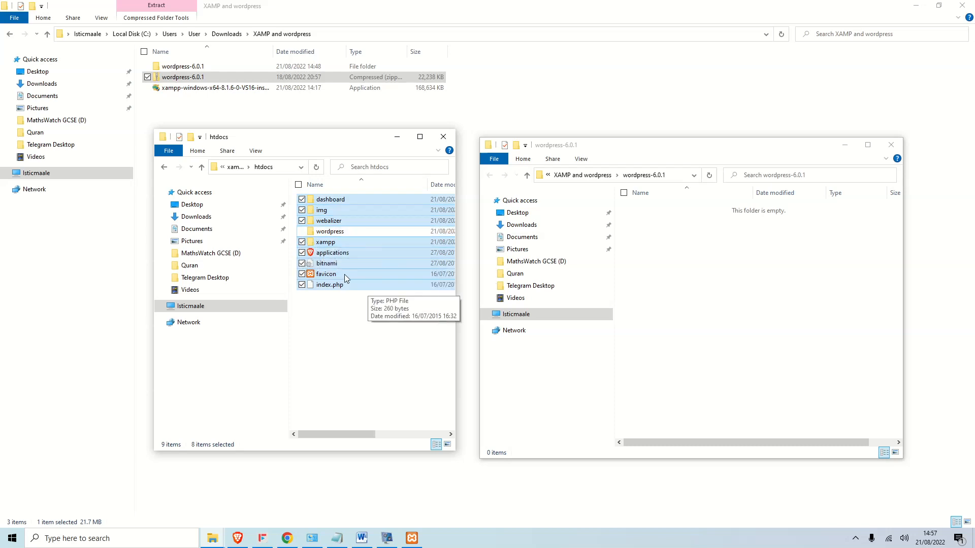
pyautogui.click(420, 137)
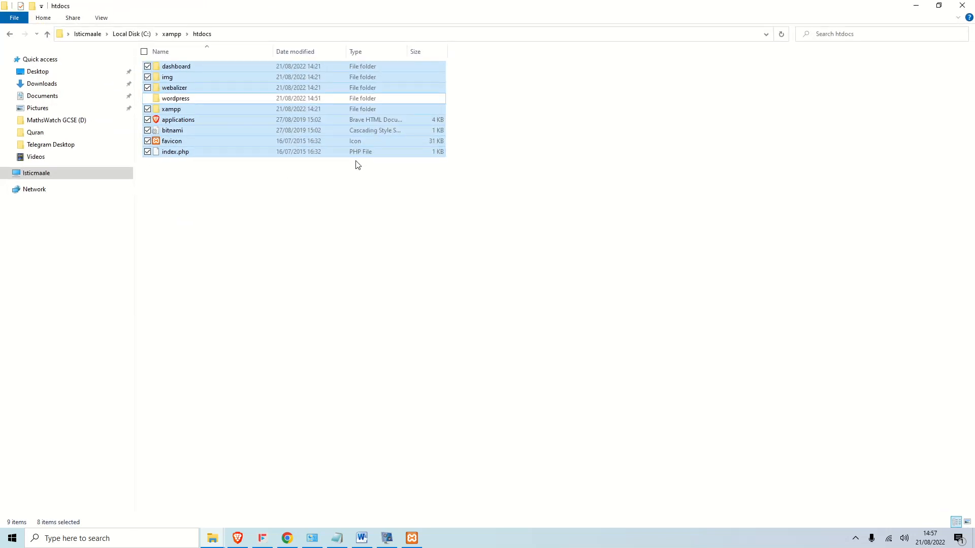
pyautogui.press('Delete')
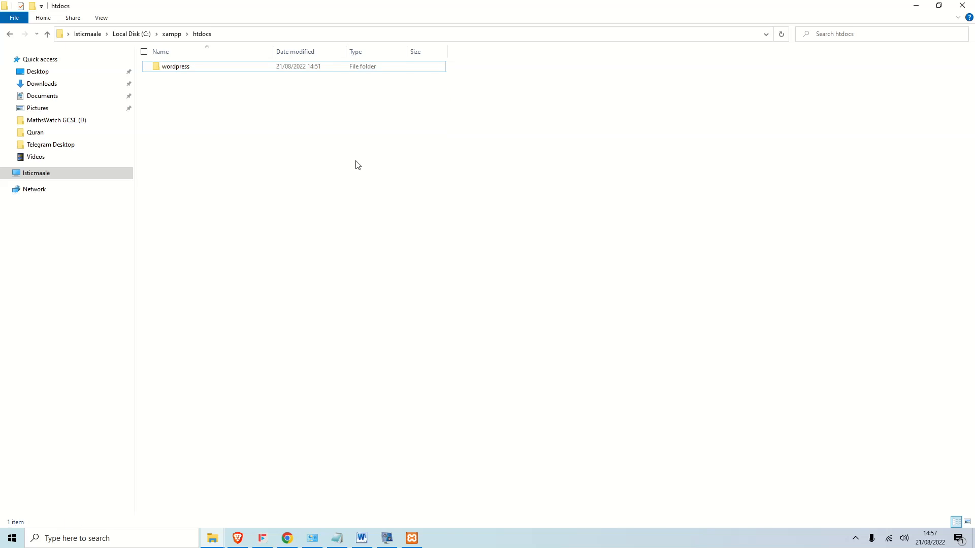
pyautogui.click(917, 6)
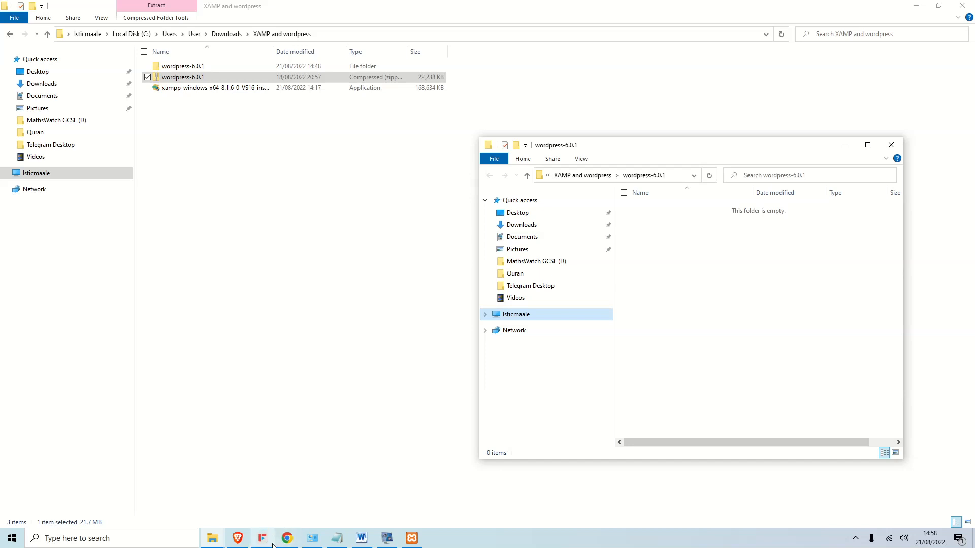
# Load localhost/ in Brave to see the Index of / listing with the wordpress folder.
pyautogui.click(244, 542)
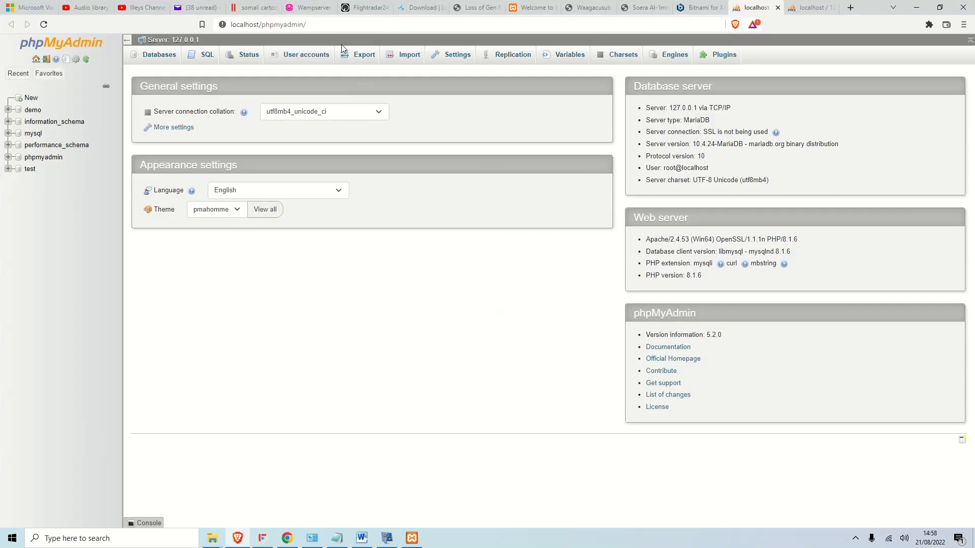
pyautogui.click(319, 24)
pyautogui.click(331, 23)
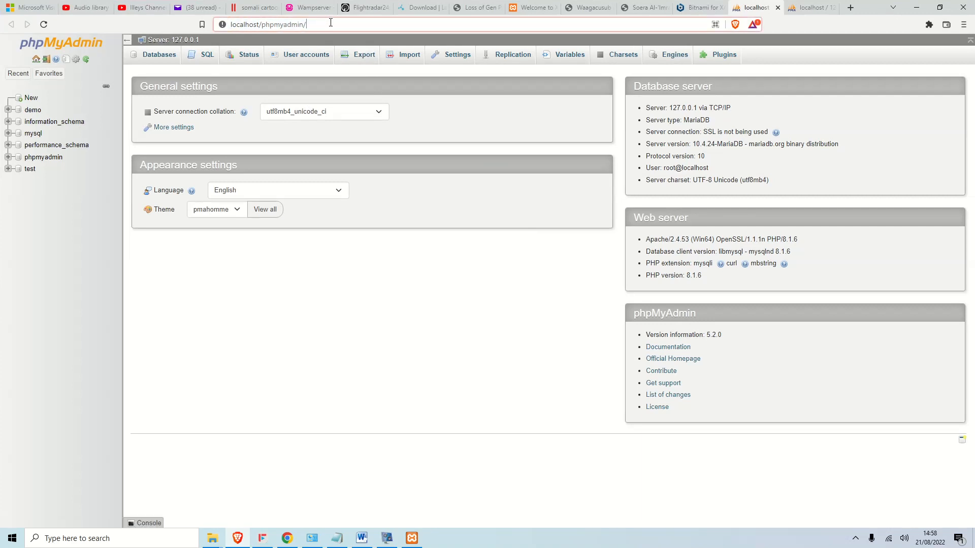
pyautogui.press('BackSpace')
pyautogui.press('BackSpace')
pyautogui.press('BackSpace')
pyautogui.press('BackSpace')
pyautogui.press('BackSpace')
pyautogui.press('BackSpace')
pyautogui.press('BackSpace')
pyautogui.press('BackSpace')
pyautogui.press('BackSpace')
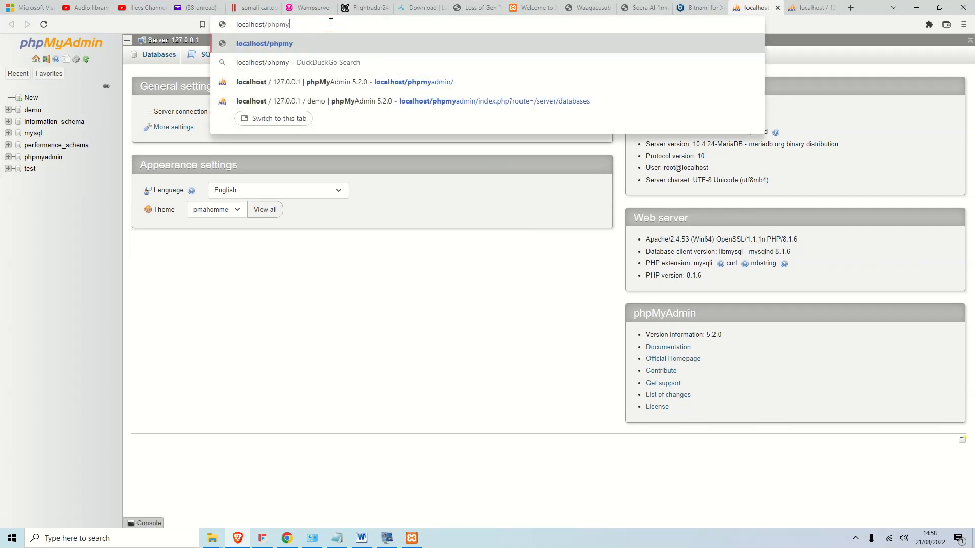
pyautogui.press('BackSpace')
pyautogui.press('BackSpace')
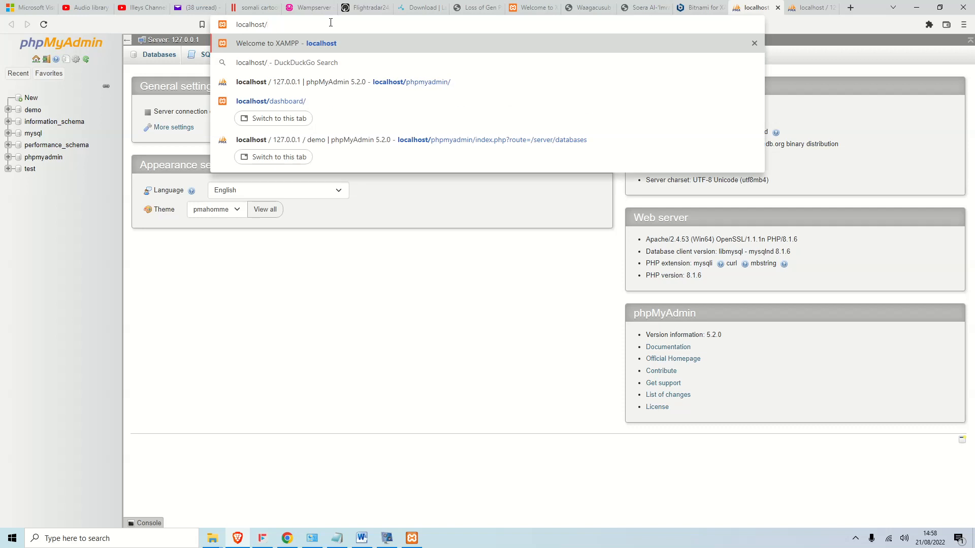
pyautogui.press('Return')
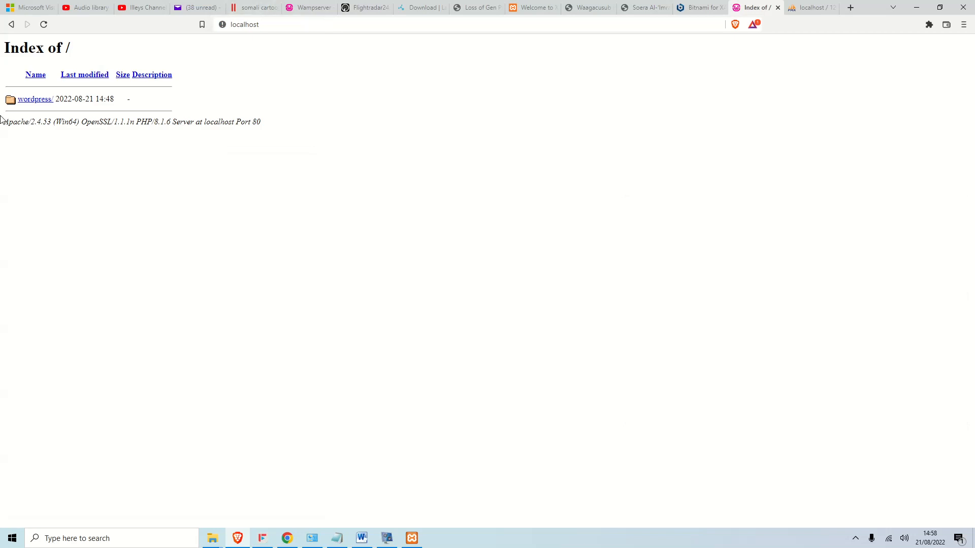
# Open the wordpress/ link and continue setup in English (United States).
pyautogui.click(46, 101)
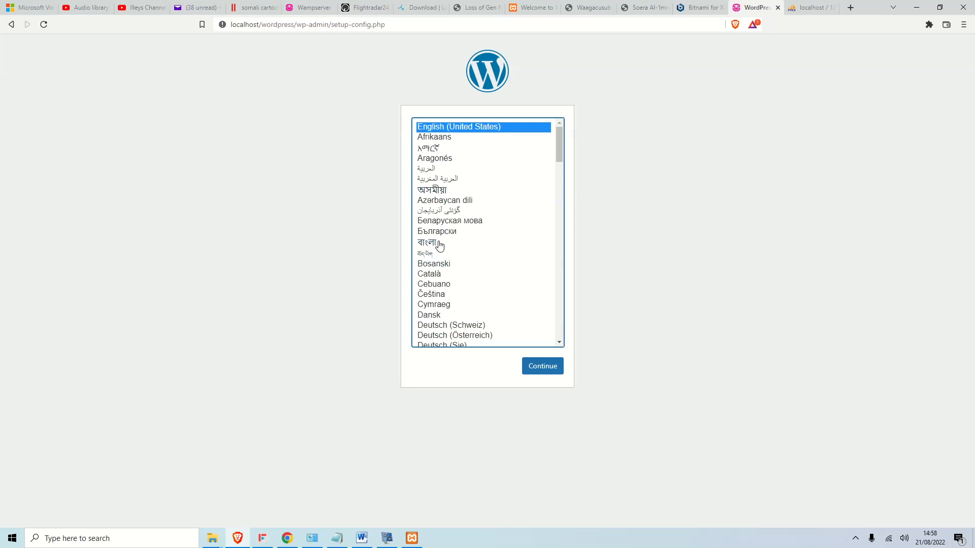
pyautogui.scroll(-15, 486, 249)
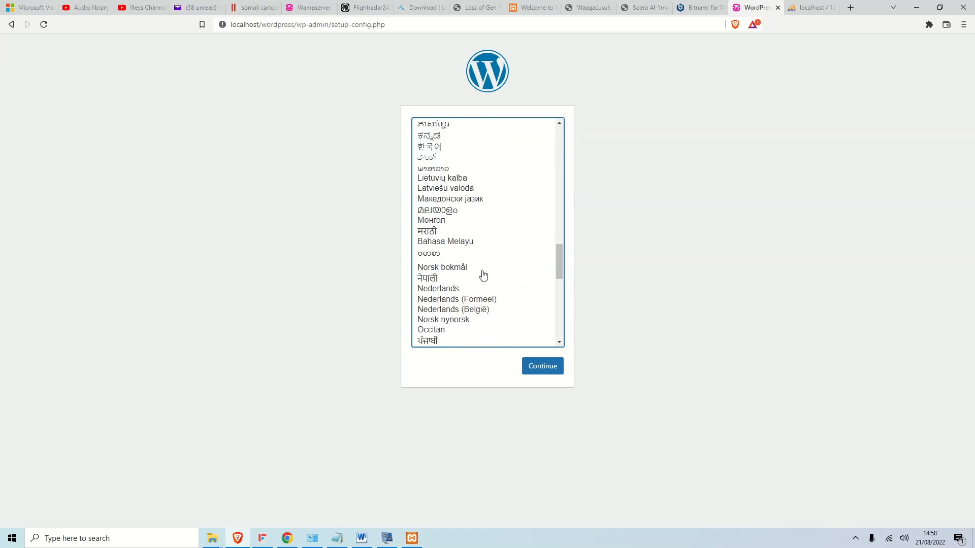
pyautogui.scroll(15, 483, 275)
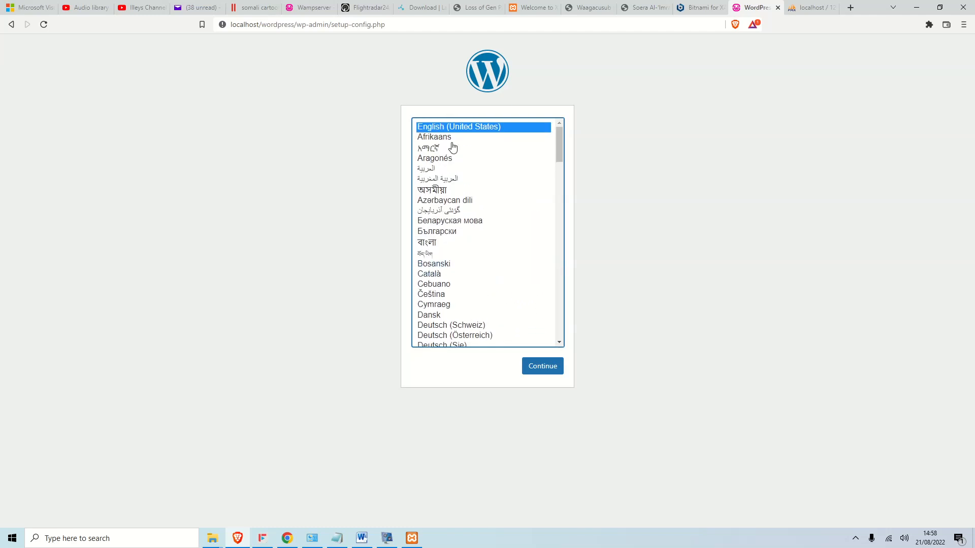
pyautogui.click(544, 370)
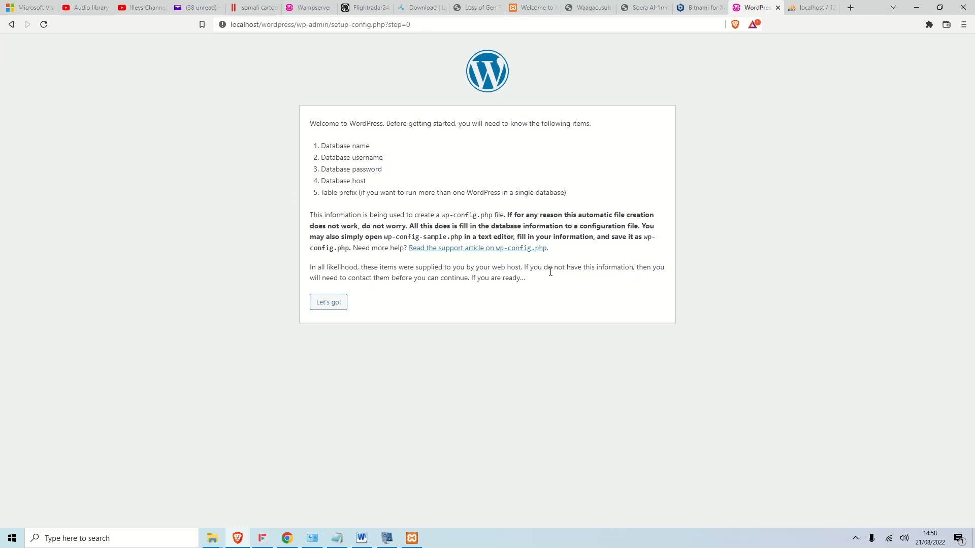
# Enter database name demo, username root and an empty password, submit, and run the installation.
pyautogui.click(327, 302)
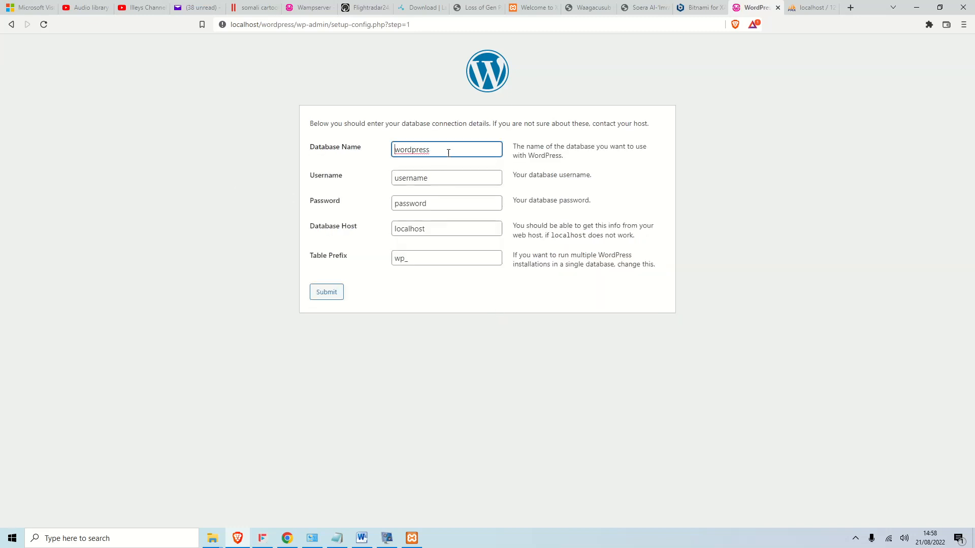
pyautogui.moveTo(448, 153); pyautogui.dragTo(346, 155)
pyautogui.write('demo')
pyautogui.press('Tab')
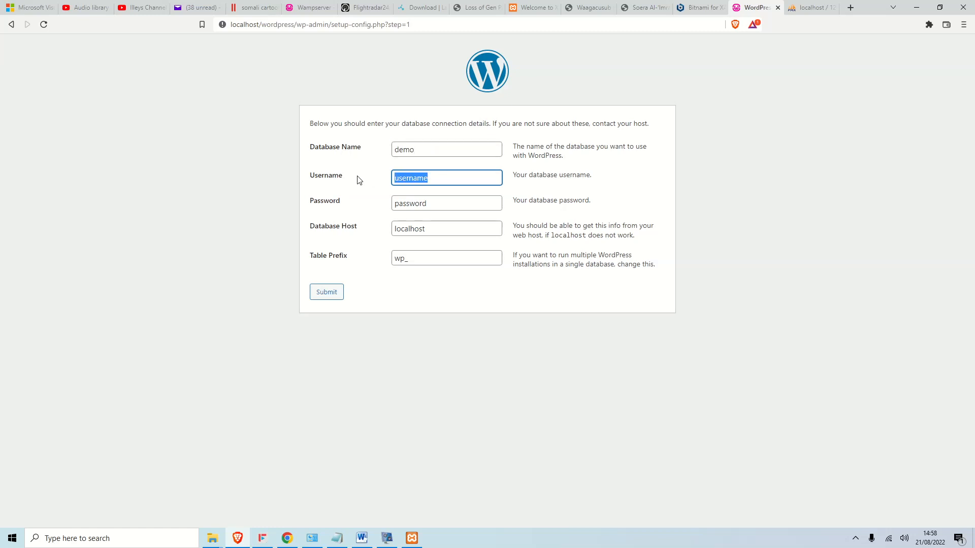
pyautogui.write('root')
pyautogui.press('Tab')
pyautogui.press('BackSpace')
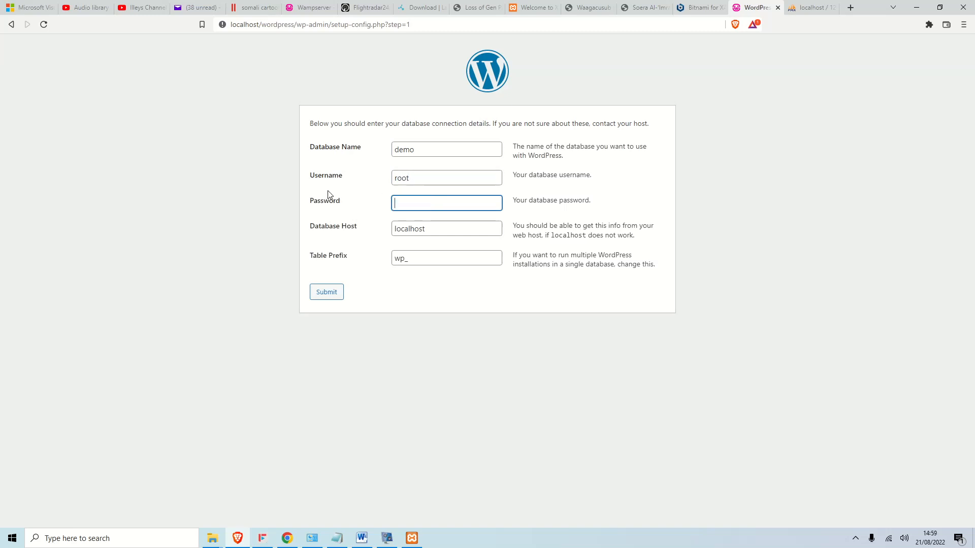
pyautogui.click(329, 291)
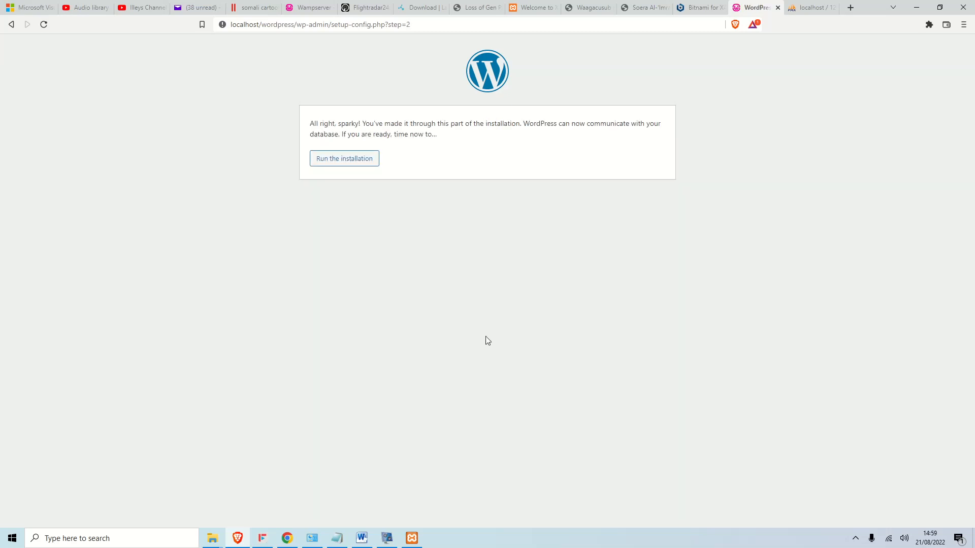
pyautogui.click(361, 163)
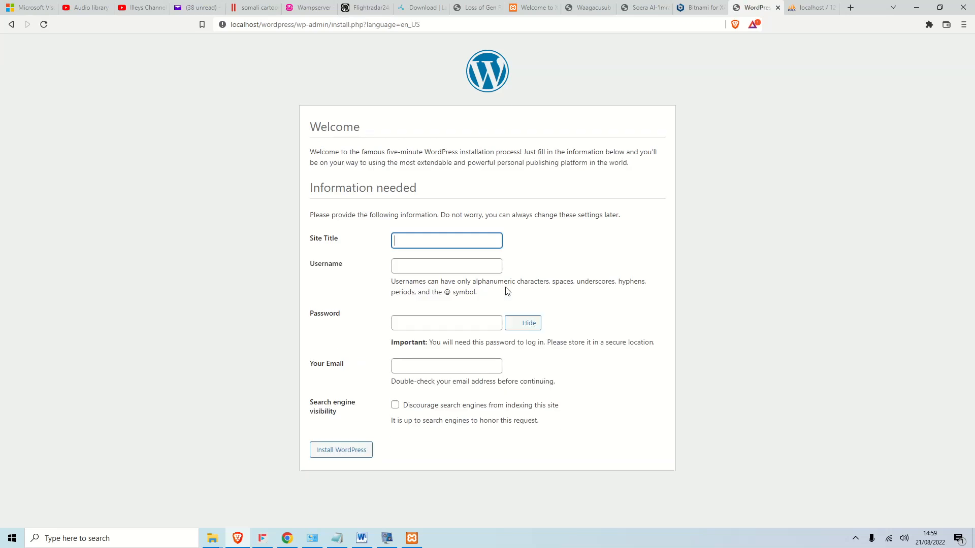
# Enter the site title 'WordPress demo' and replace the generated password with a short one.
pyautogui.click(435, 243)
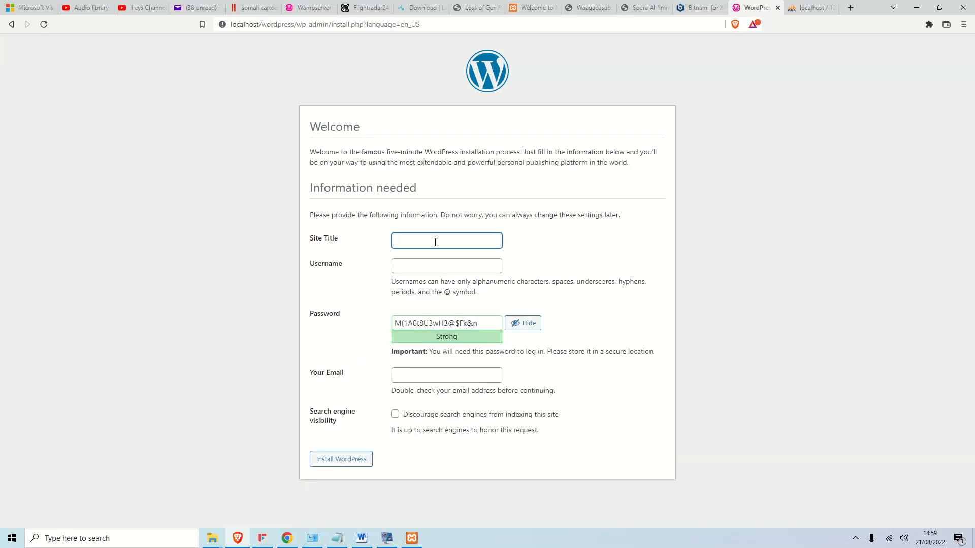
pyautogui.write('WordPress demo')
pyautogui.click(429, 264)
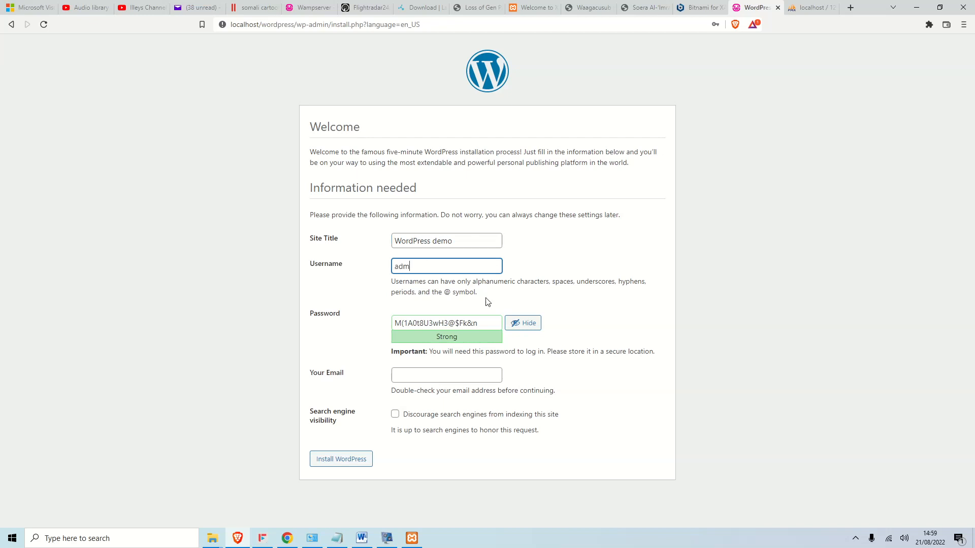
pyautogui.moveTo(491, 323); pyautogui.dragTo(334, 327)
pyautogui.press('BackSpace')
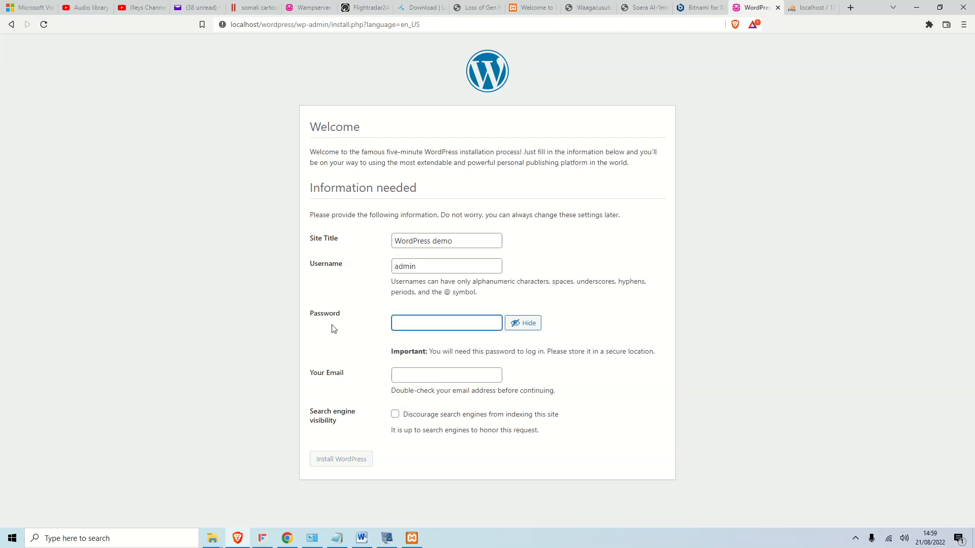
pyautogui.write('admin')
# Confirm the weak password, enter the admin e-mail, discourage search engines, and run the installation.
pyautogui.click(395, 373)
pyautogui.click(413, 396)
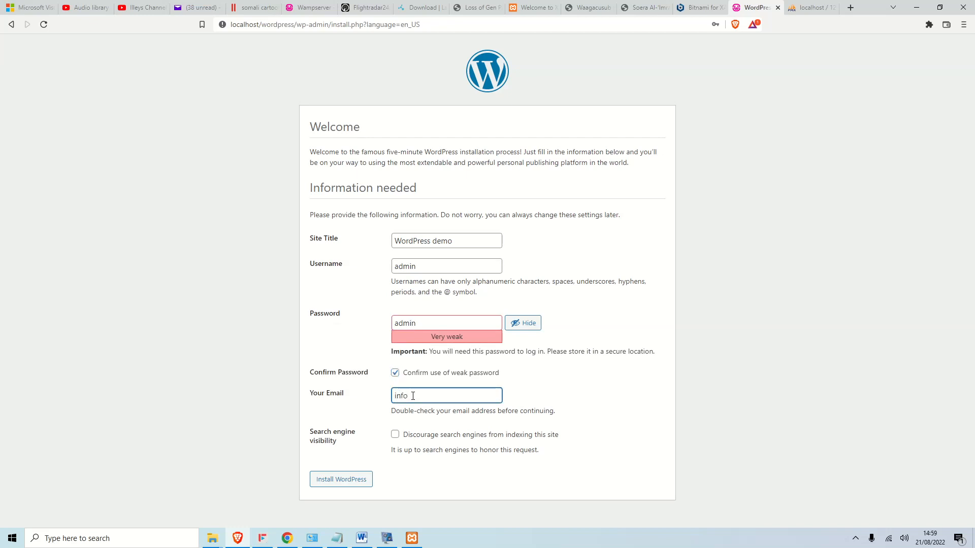
pyautogui.click(395, 435)
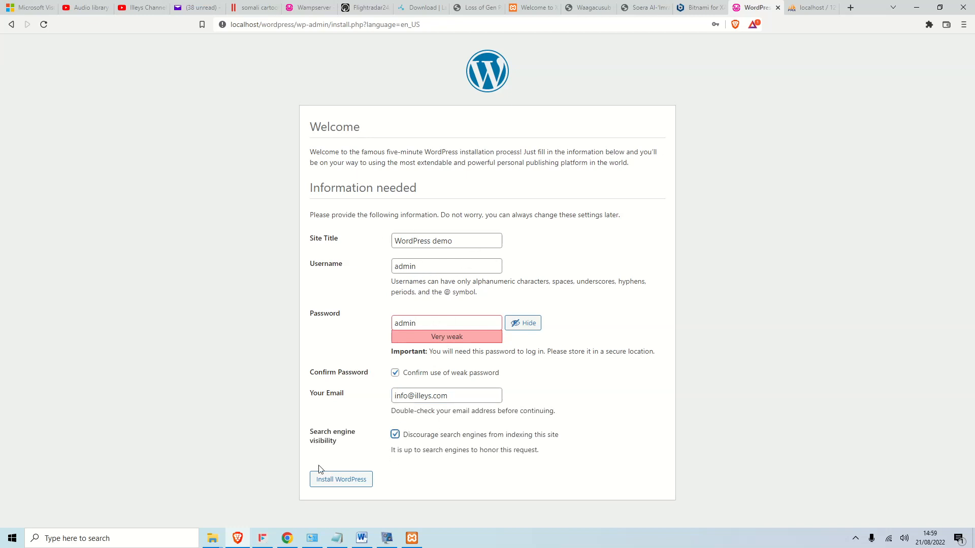
pyautogui.click(348, 480)
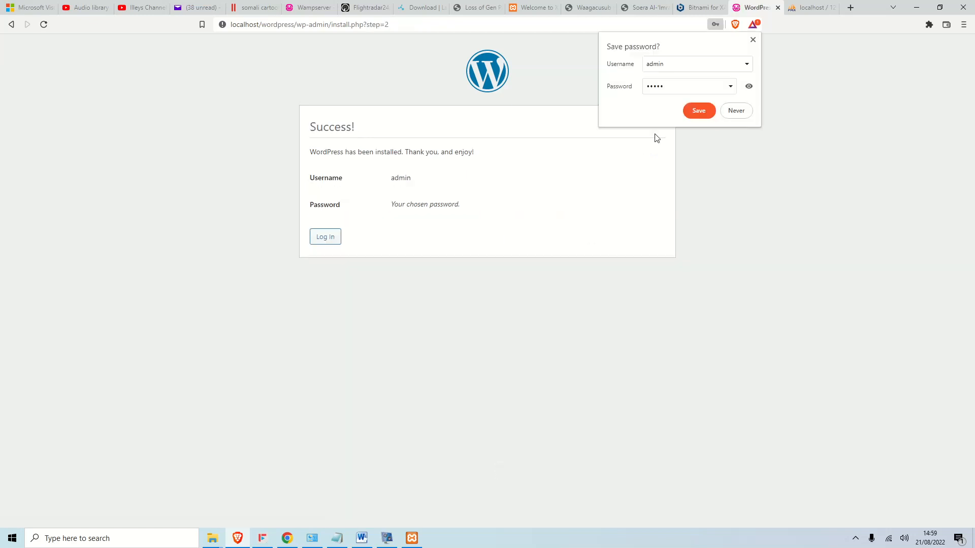
# Decline the browser's password save, then log in as admin with the account password.
pyautogui.click(737, 111)
pyautogui.click(332, 240)
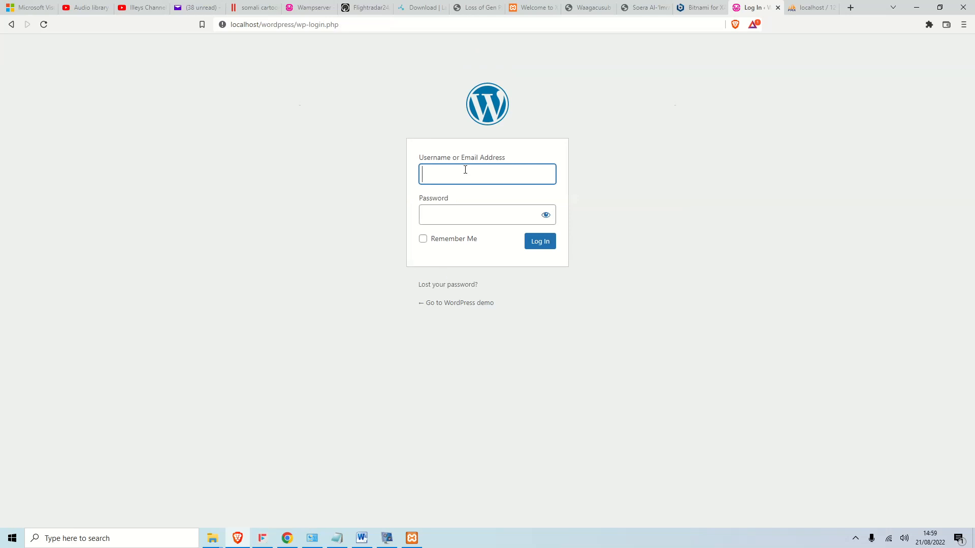
pyautogui.click(454, 174)
pyautogui.write('admin')
pyautogui.click(453, 206)
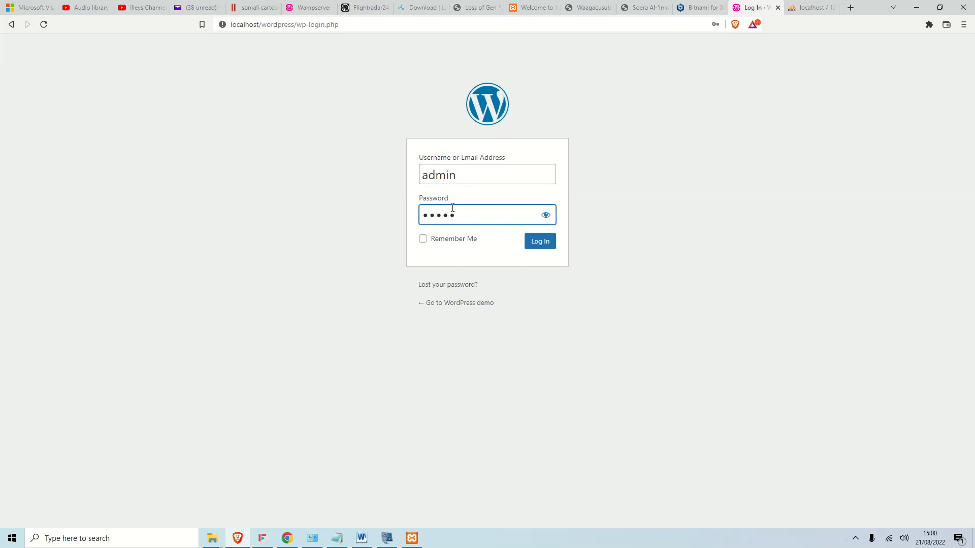
pyautogui.click(548, 242)
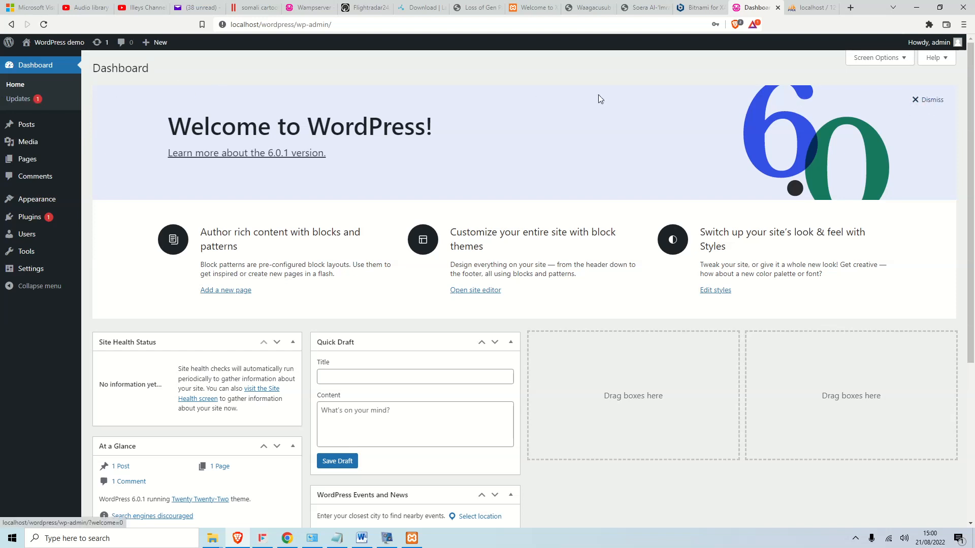
# Use Screen Options to hide the Welcome, Events and News, Quick Draft and Site Health Status panels.
pyautogui.scroll(-4, 414, 424)
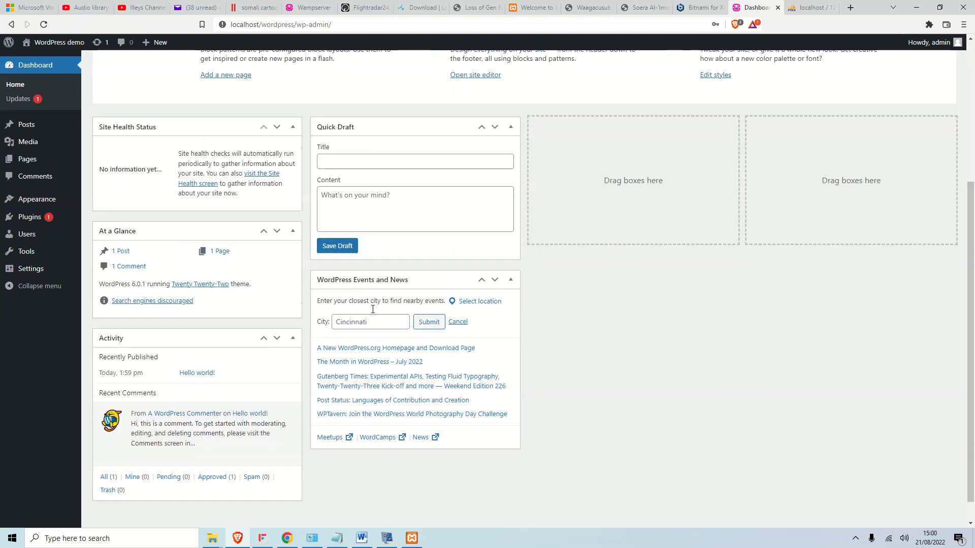
pyautogui.scroll(4, 374, 291)
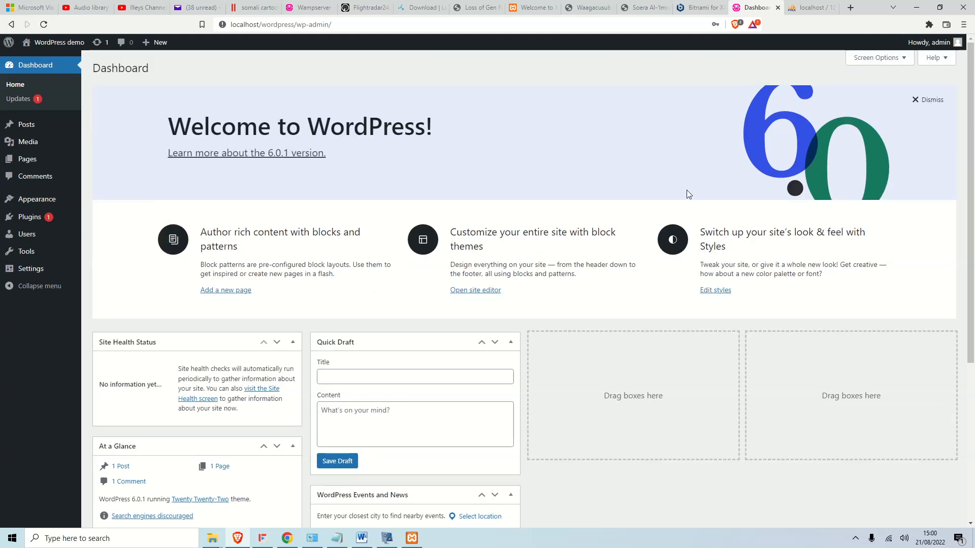
pyautogui.click(906, 61)
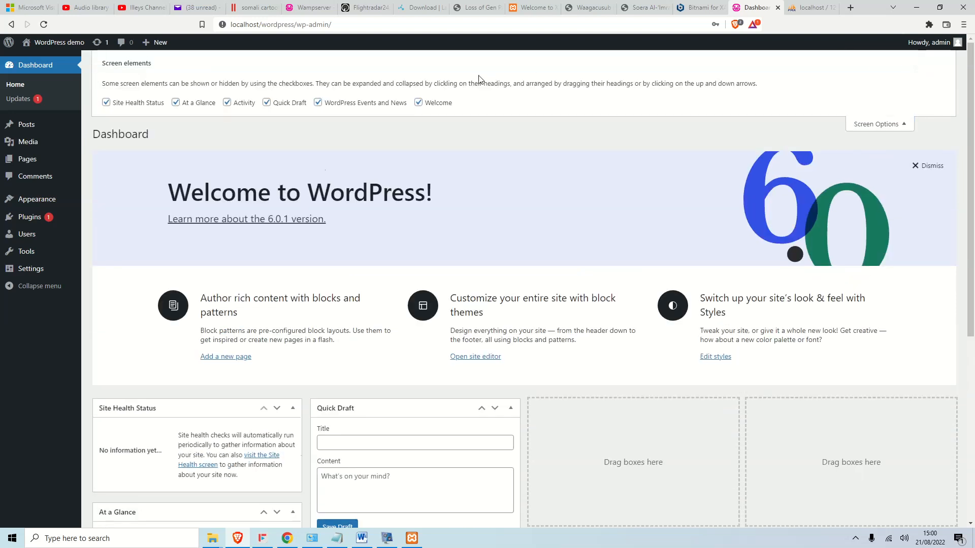
pyautogui.click(418, 103)
pyautogui.click(317, 102)
pyautogui.click(266, 103)
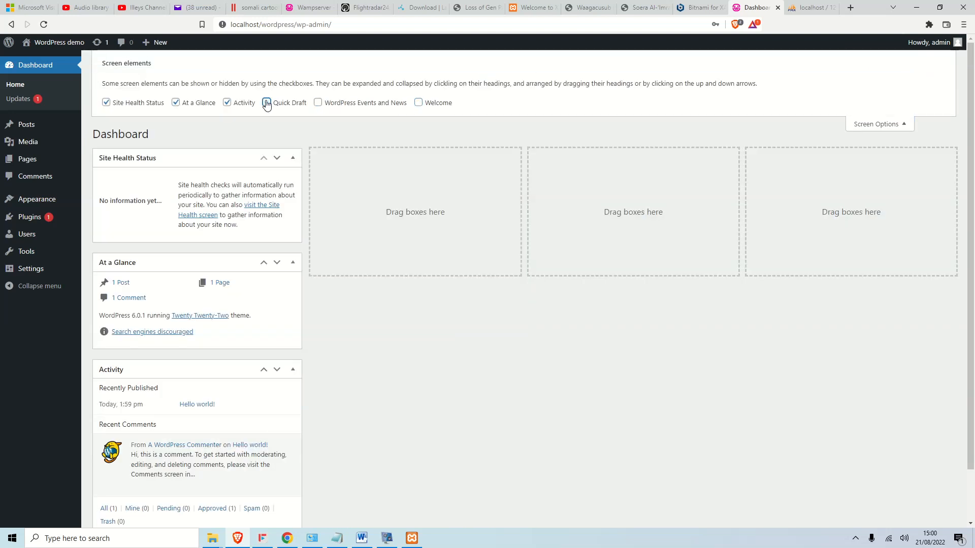
pyautogui.click(218, 102)
pyautogui.click(176, 103)
pyautogui.click(105, 103)
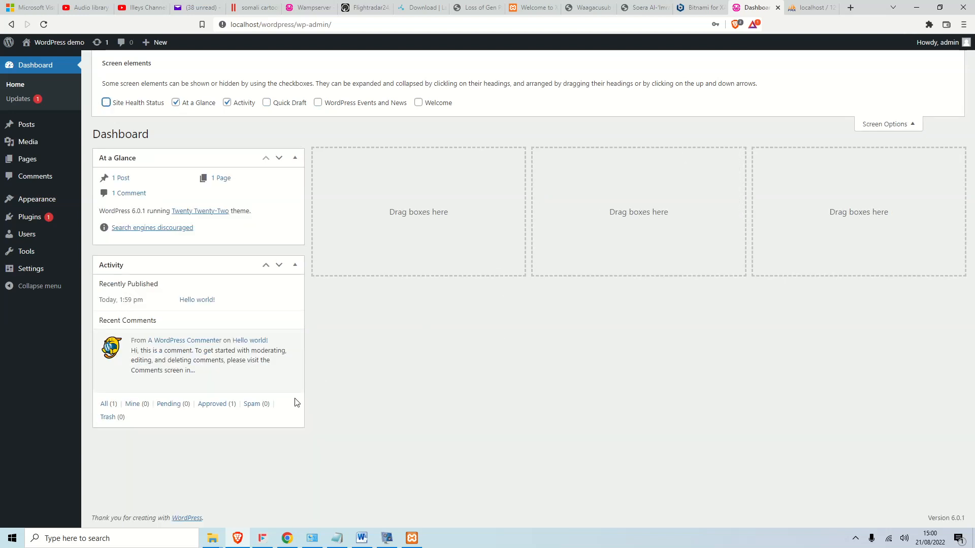
# Check the Updates page, select all plugin updates, then go to Installed Plugins.
pyautogui.click(25, 104)
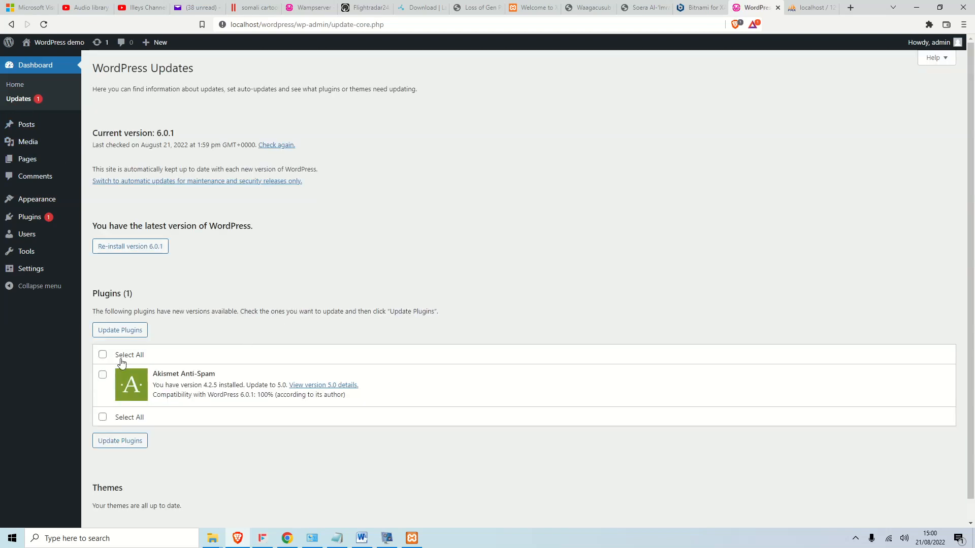
pyautogui.click(102, 353)
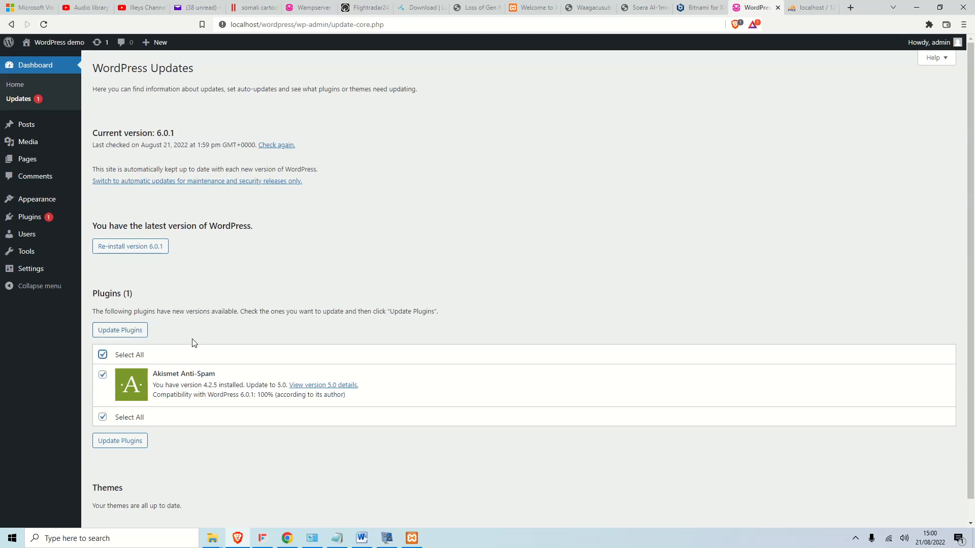
pyautogui.click(24, 217)
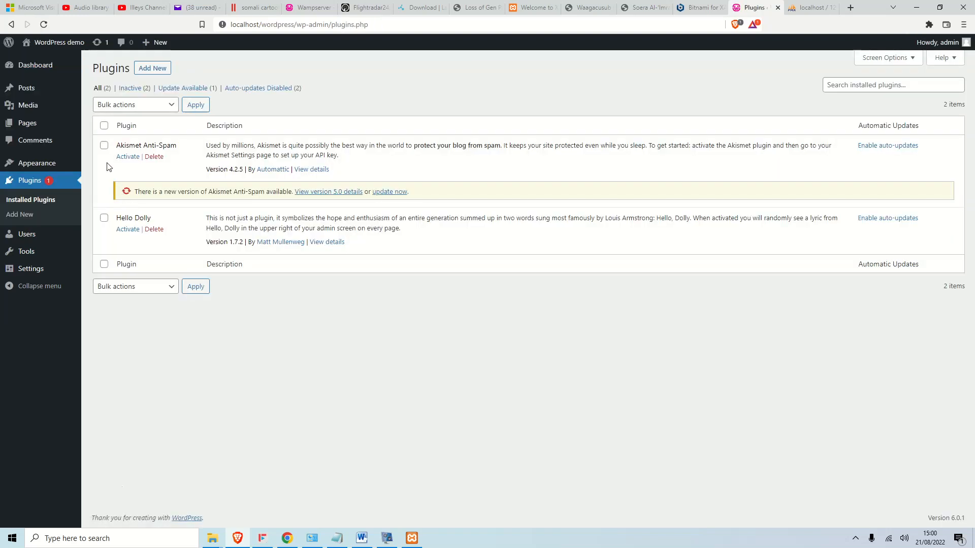
# Bulk-deactivate both Akismet Anti-Spam and Hello Dolly.
pyautogui.click(104, 126)
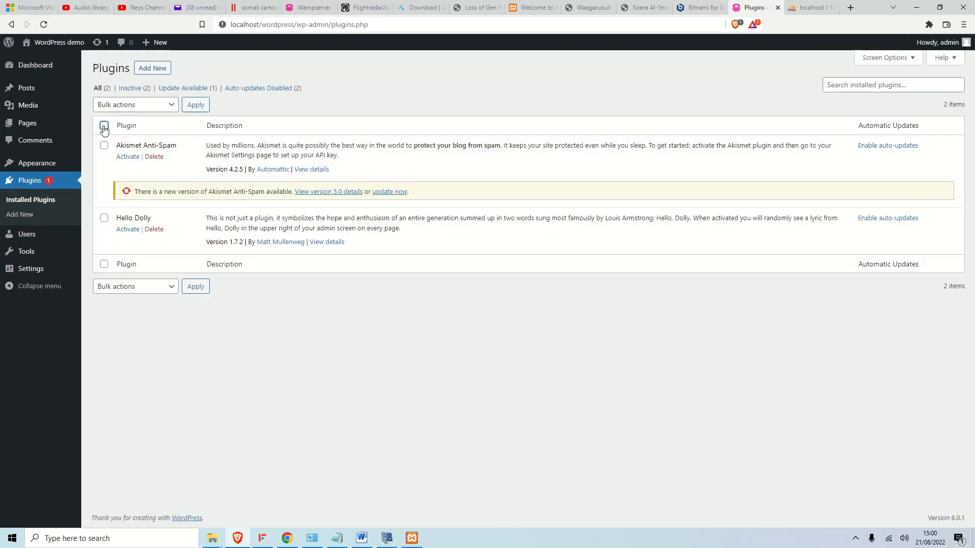
pyautogui.click(159, 105)
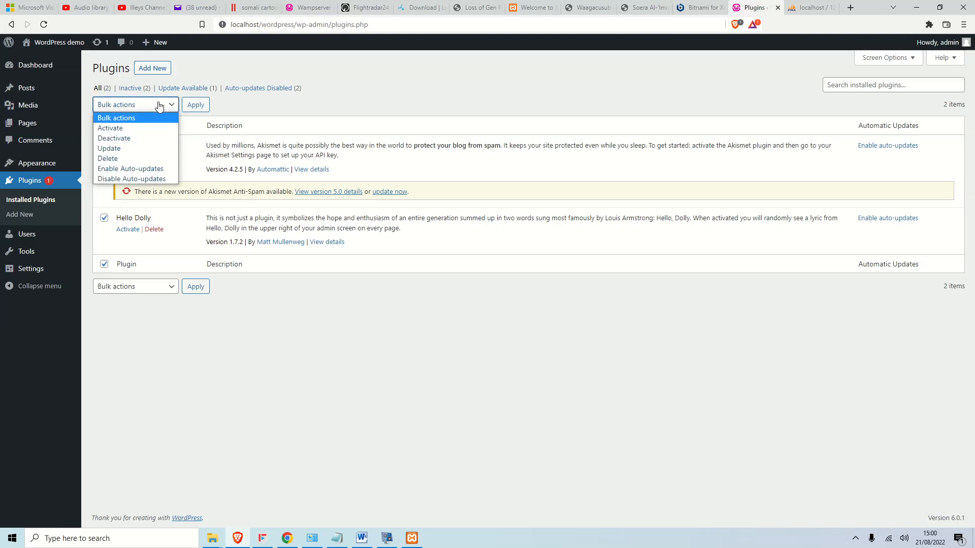
pyautogui.click(128, 139)
pyautogui.click(190, 110)
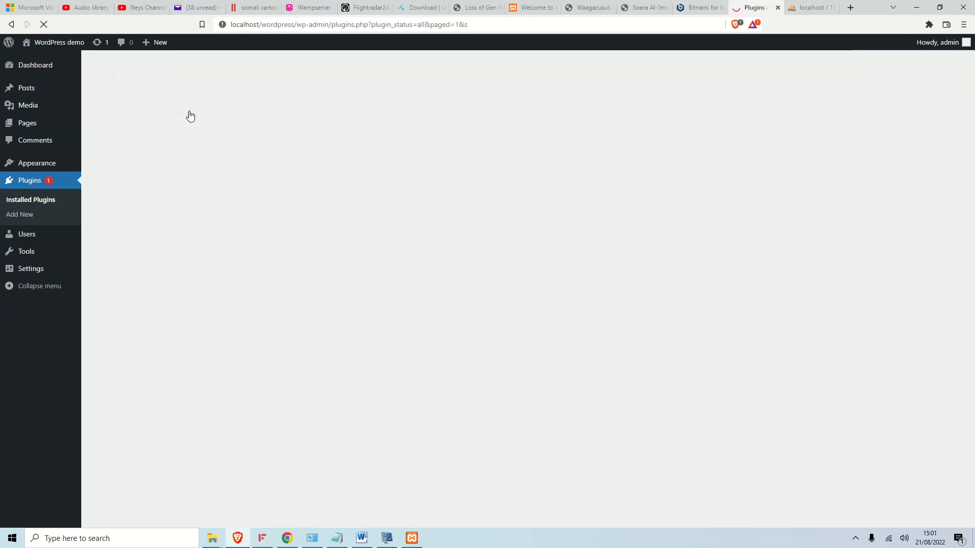
# Bulk-delete both plugins, confirm the deletion, and view the site's front page.
pyautogui.click(104, 126)
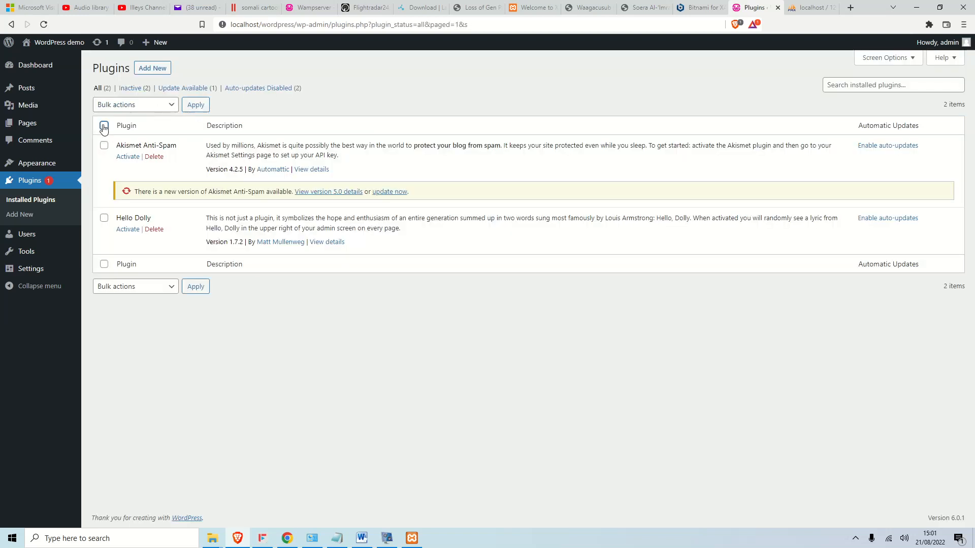
pyautogui.click(170, 107)
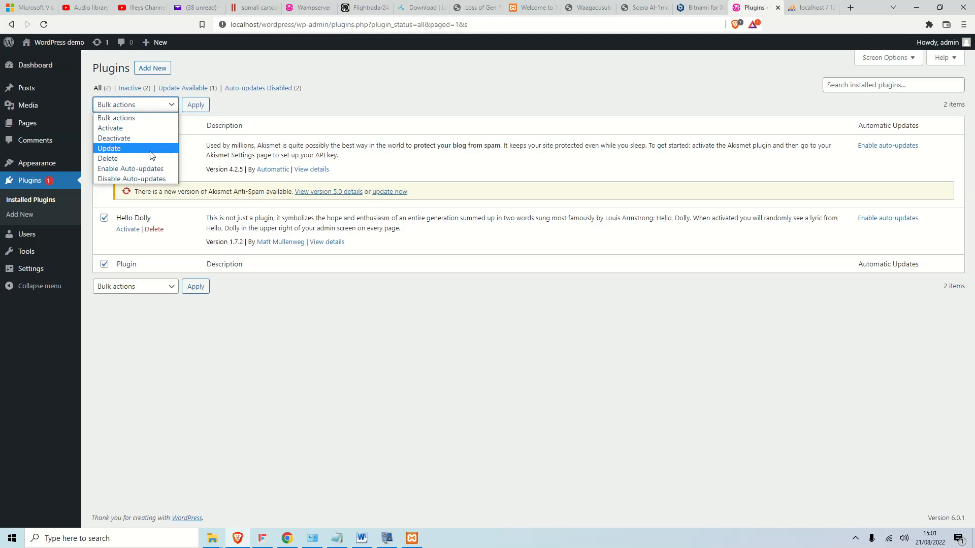
pyautogui.click(136, 159)
pyautogui.click(198, 107)
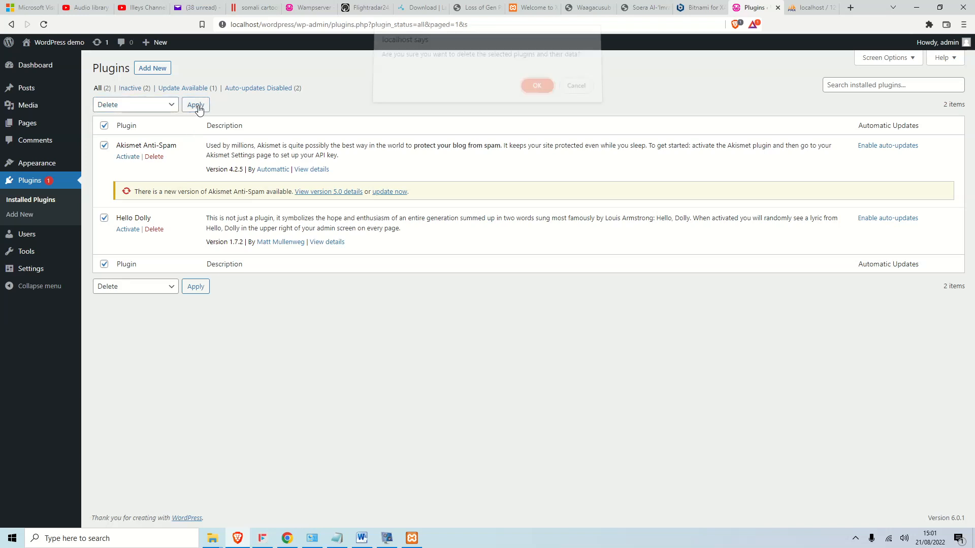
pyautogui.click(537, 87)
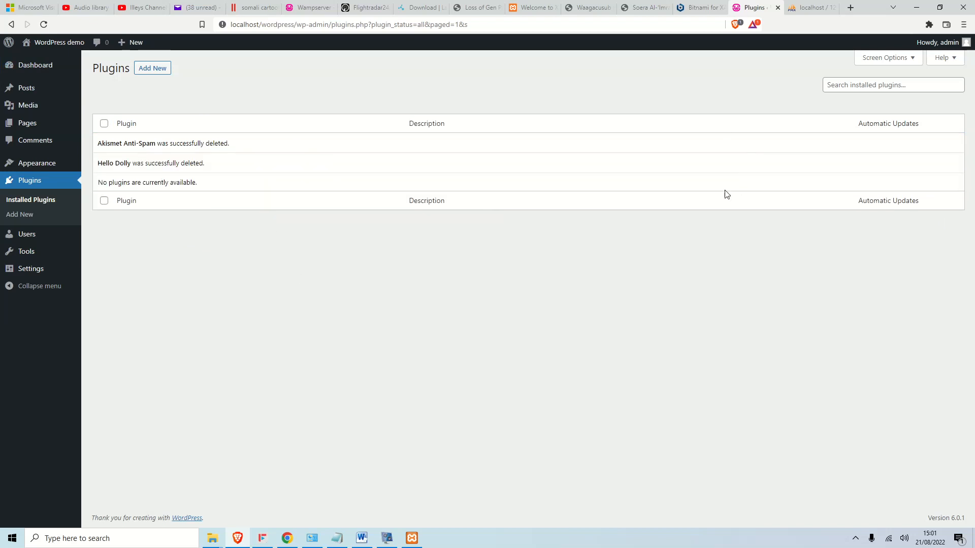
pyautogui.click(53, 61)
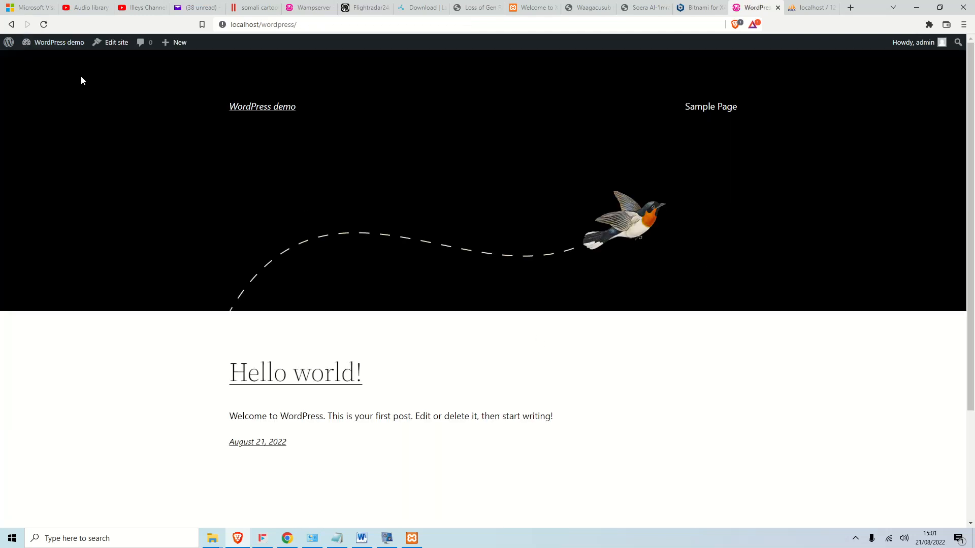
pyautogui.click(11, 24)
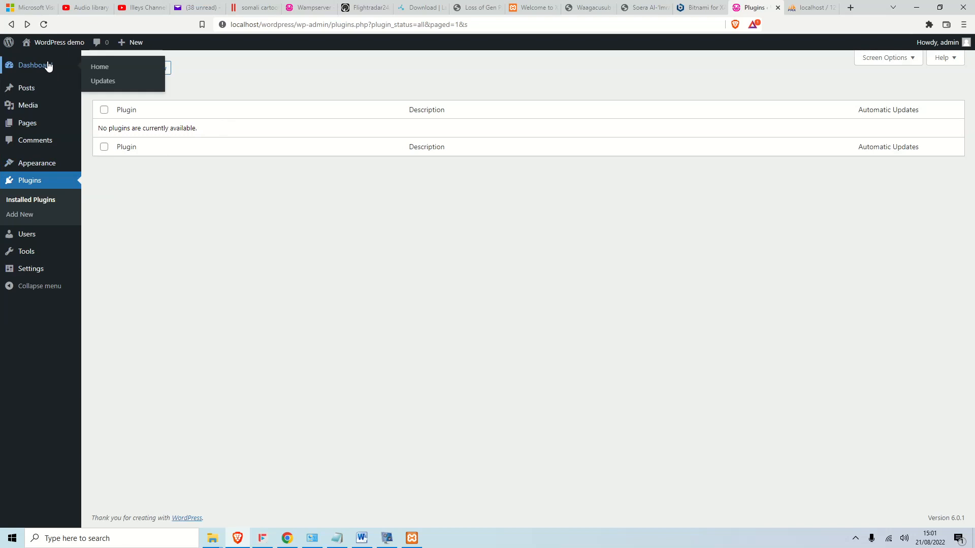
pyautogui.moveTo(44, 89)
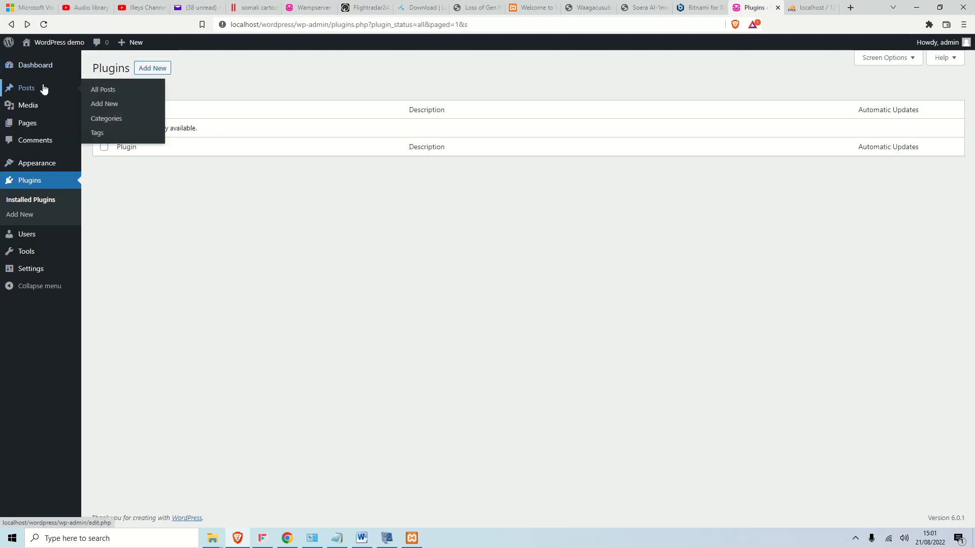
pyautogui.moveTo(50, 132)
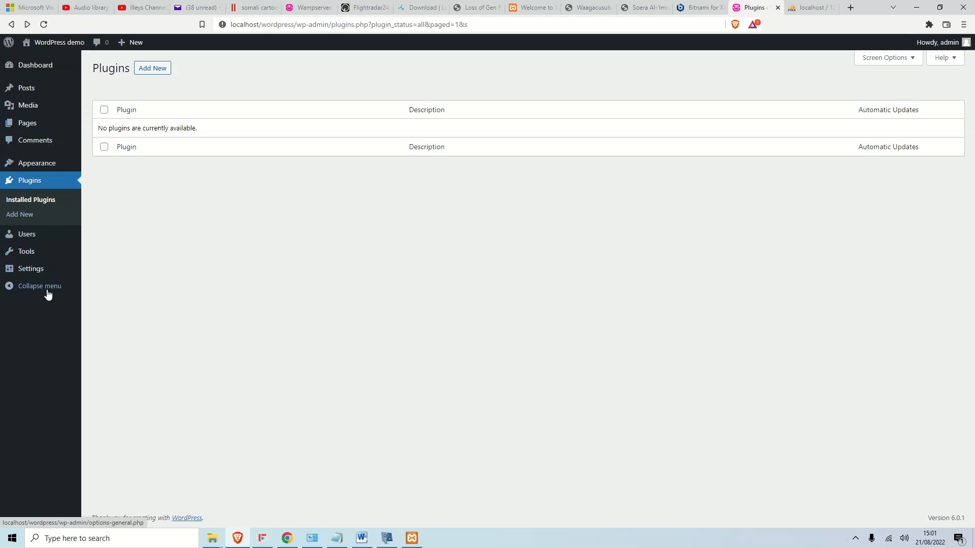
pyautogui.moveTo(67, 244)
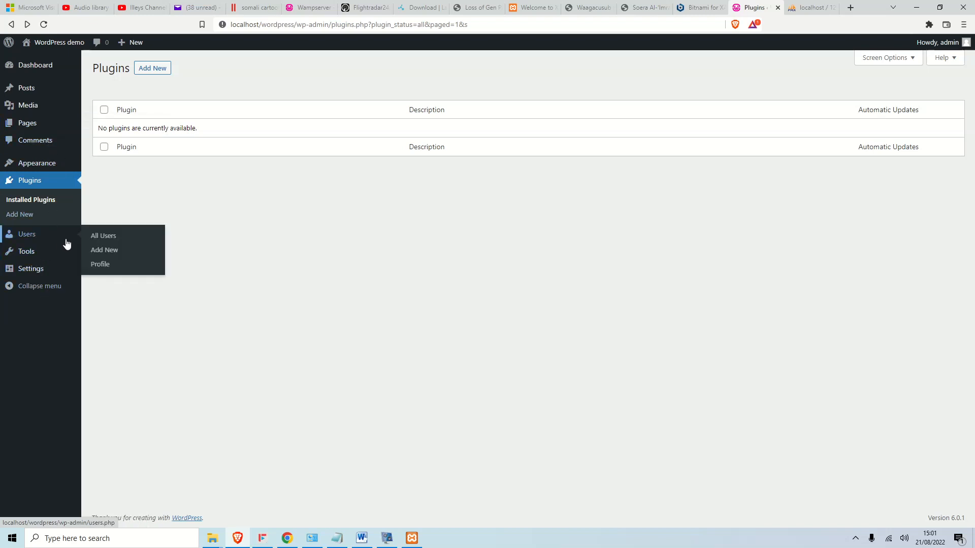
pyautogui.moveTo(57, 166)
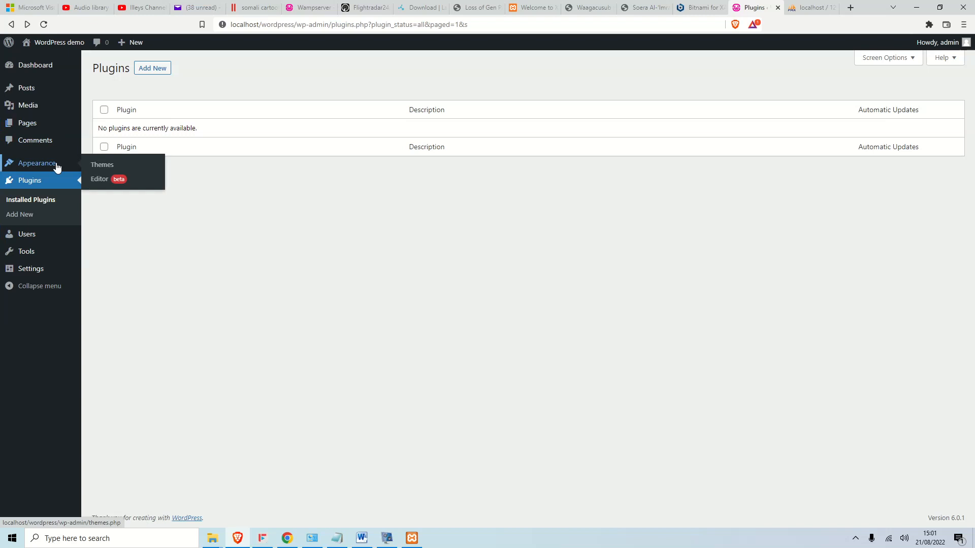
pyautogui.click(99, 170)
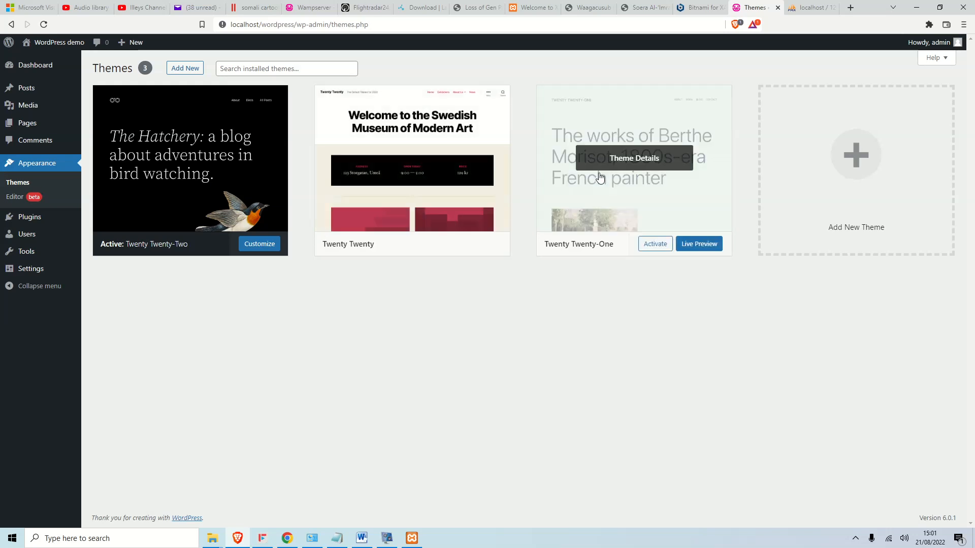
# Delete Twenty Twenty-One and Twenty Twenty from their theme details, then go to Add New themes.
pyautogui.click(664, 206)
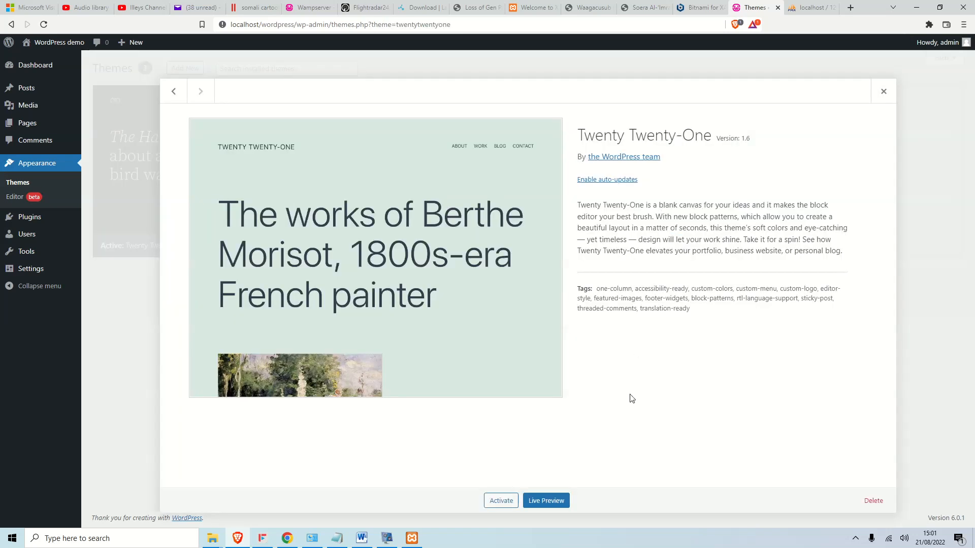
pyautogui.click(873, 501)
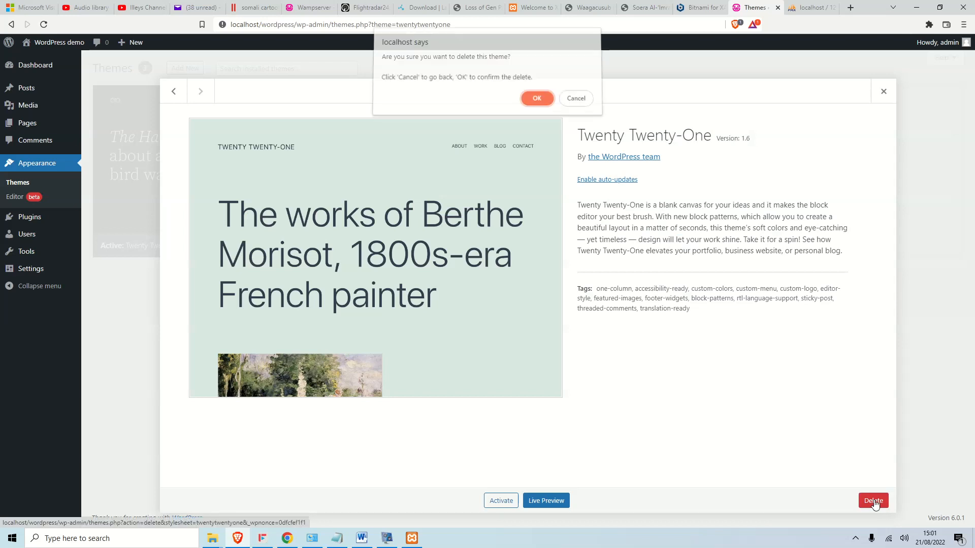
pyautogui.click(536, 103)
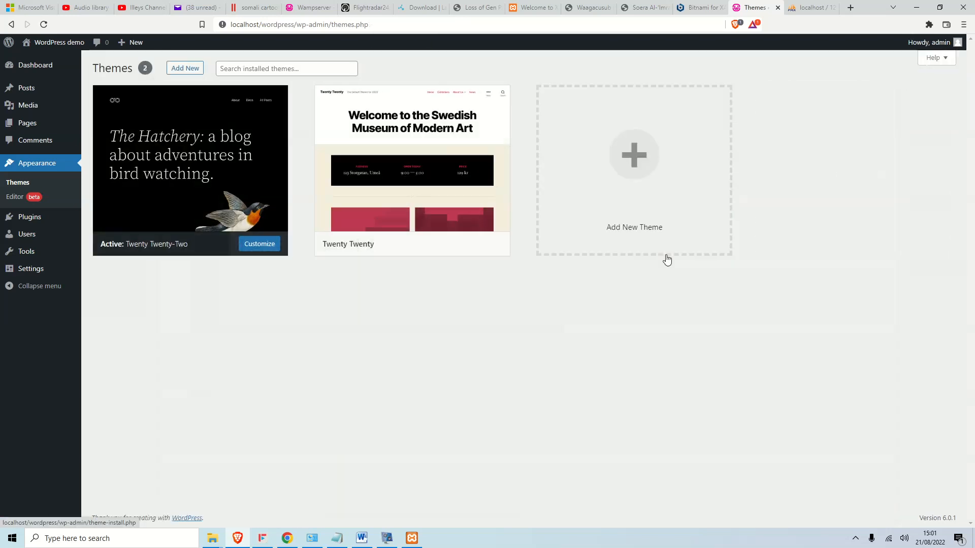
pyautogui.click(442, 170)
pyautogui.click(869, 500)
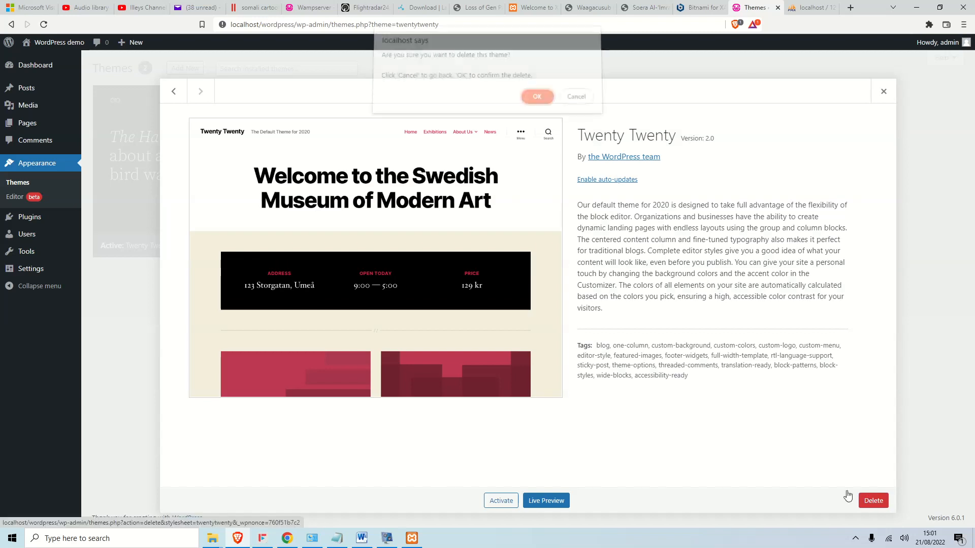
pyautogui.click(537, 98)
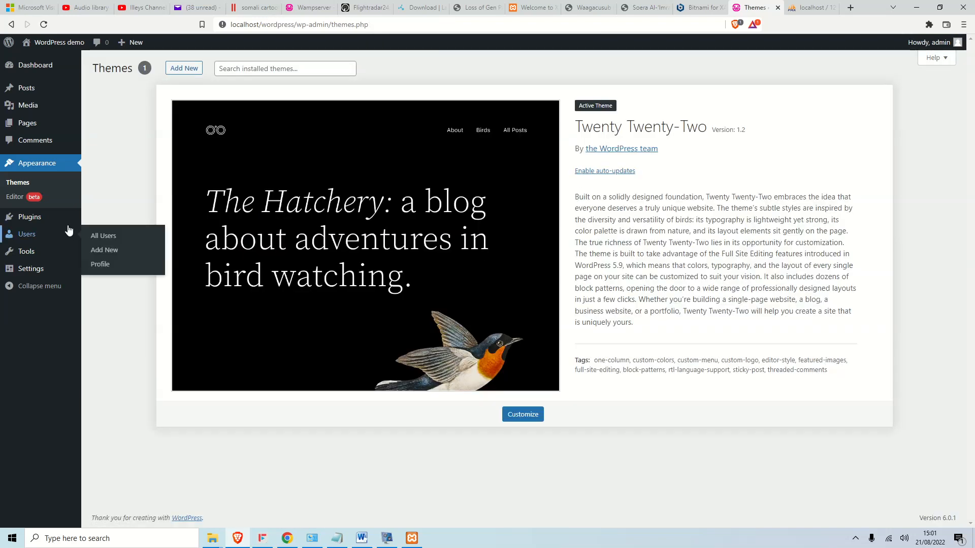
pyautogui.click(184, 68)
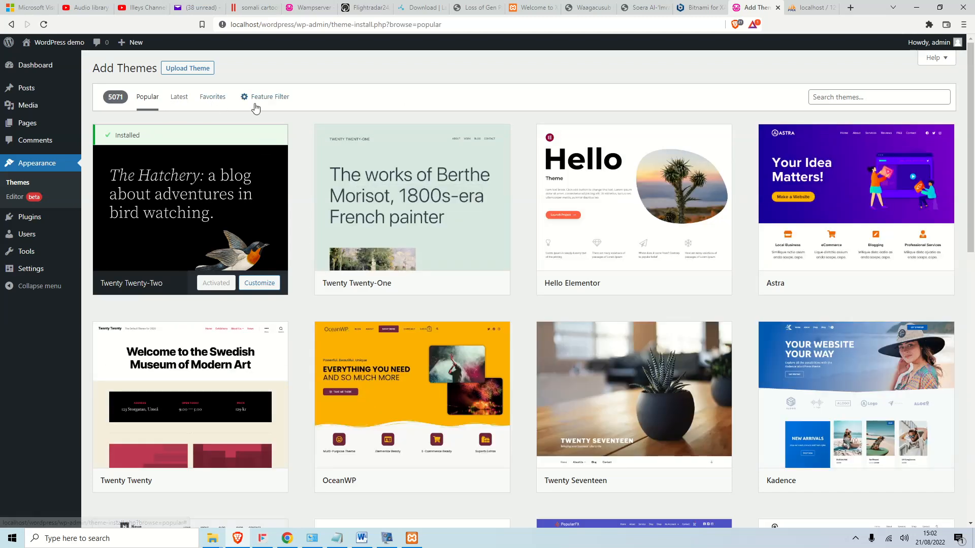
# Scroll the Popular themes grid down to Avril and open its Details & Preview.
pyautogui.moveTo(442, 217)
pyautogui.scroll(-6, 512, 257)
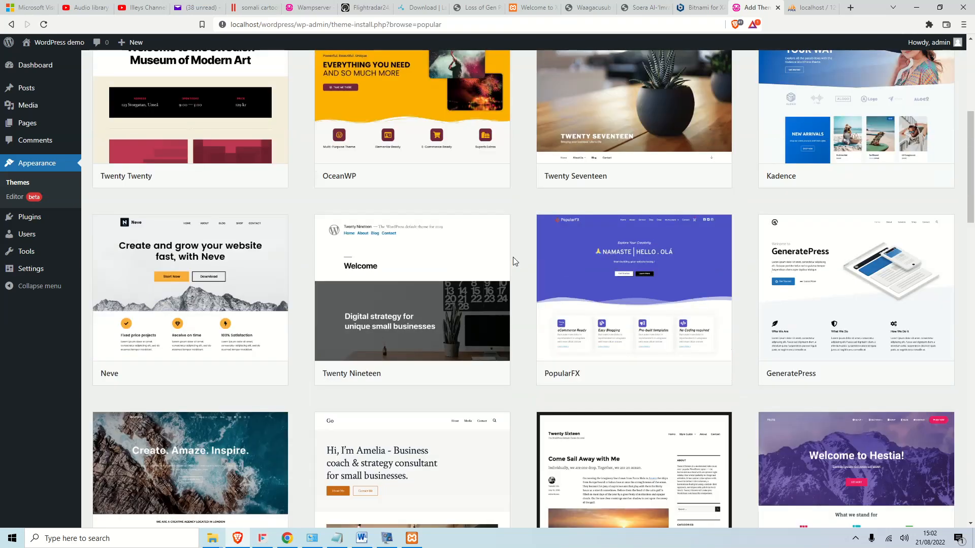
pyautogui.scroll(1, 513, 257)
pyautogui.scroll(-15, 513, 257)
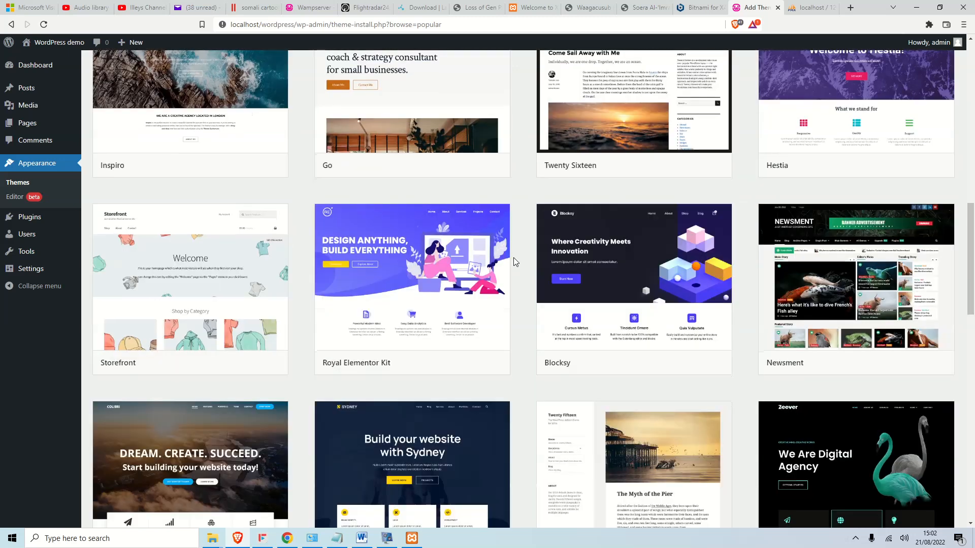
pyautogui.scroll(-12, 513, 259)
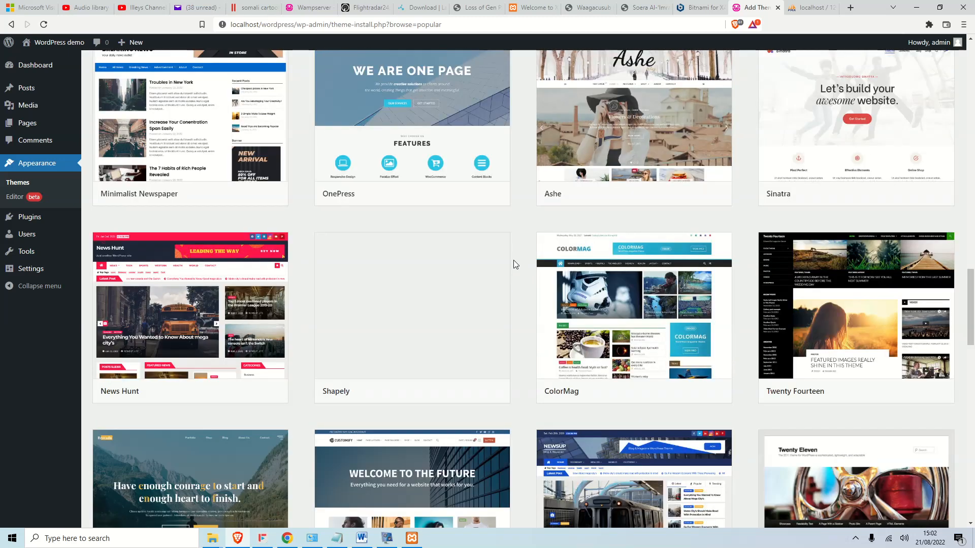
pyautogui.scroll(-10, 514, 261)
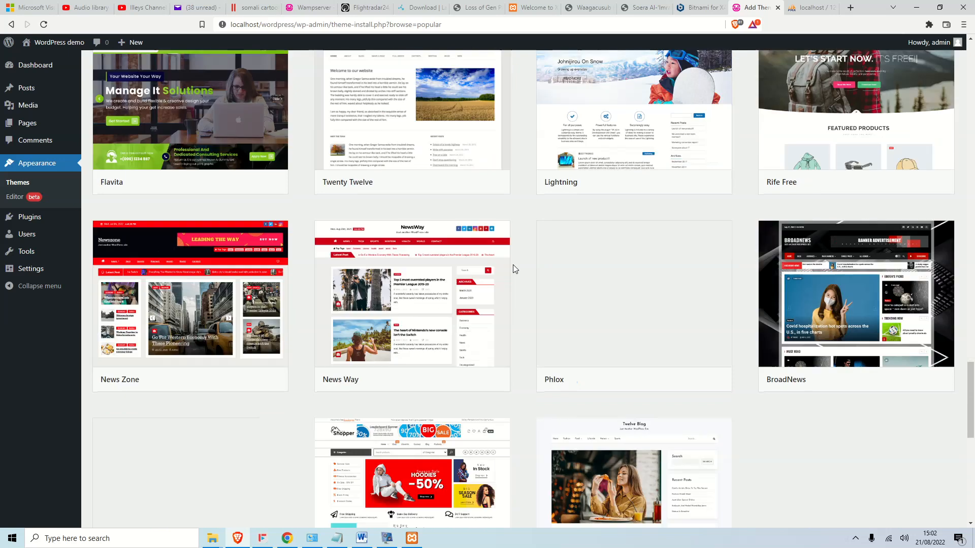
pyautogui.scroll(-10, 513, 264)
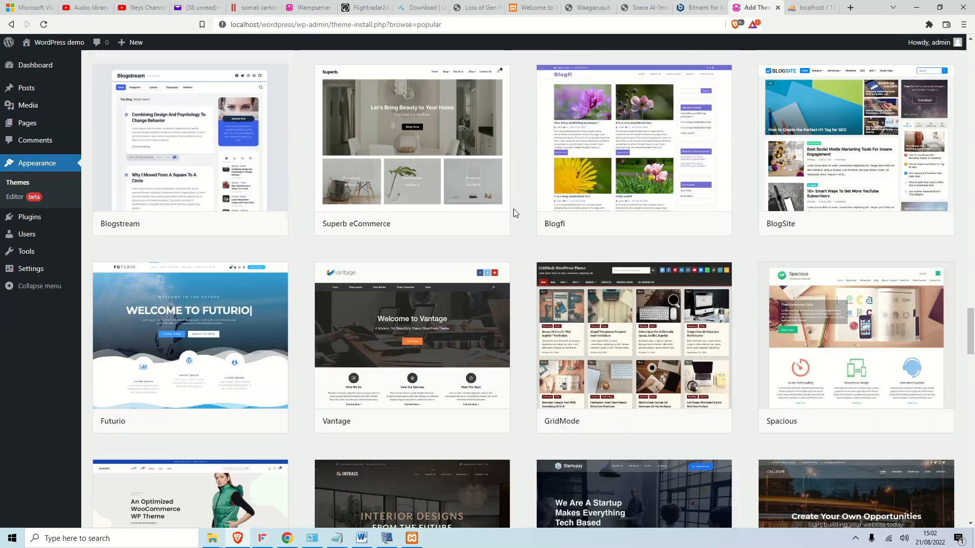
pyautogui.scroll(-4, 513, 210)
pyautogui.scroll(-3, 514, 216)
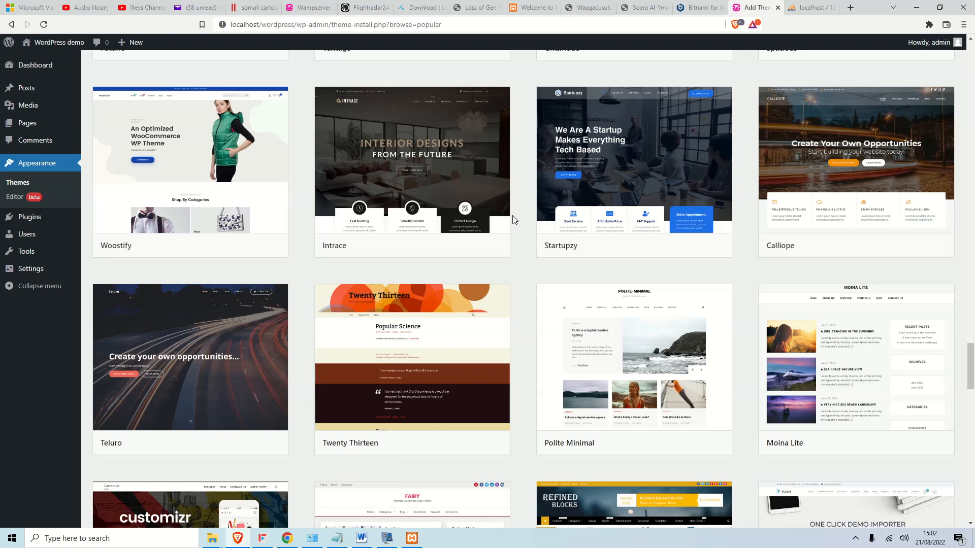
pyautogui.scroll(-8, 589, 244)
pyautogui.scroll(-3, 591, 245)
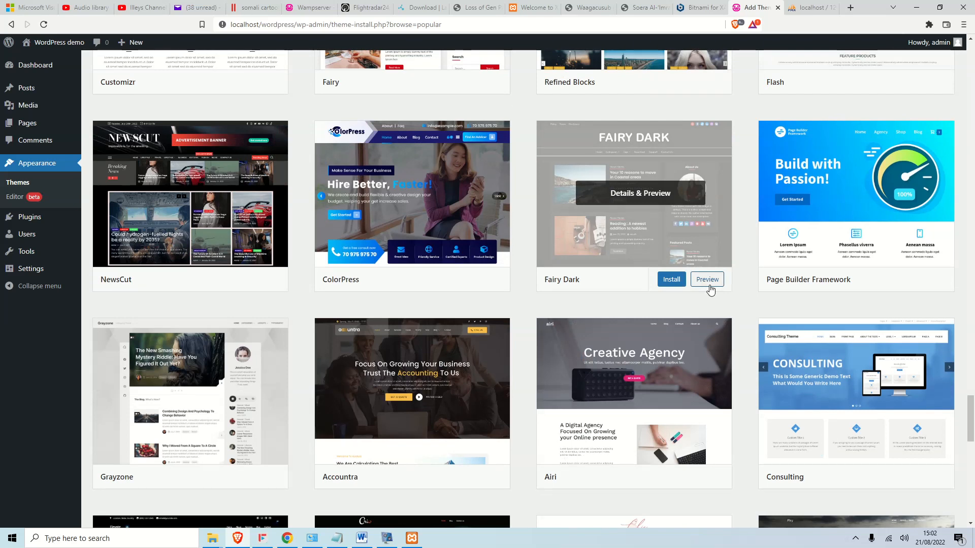
pyautogui.scroll(-4, 710, 291)
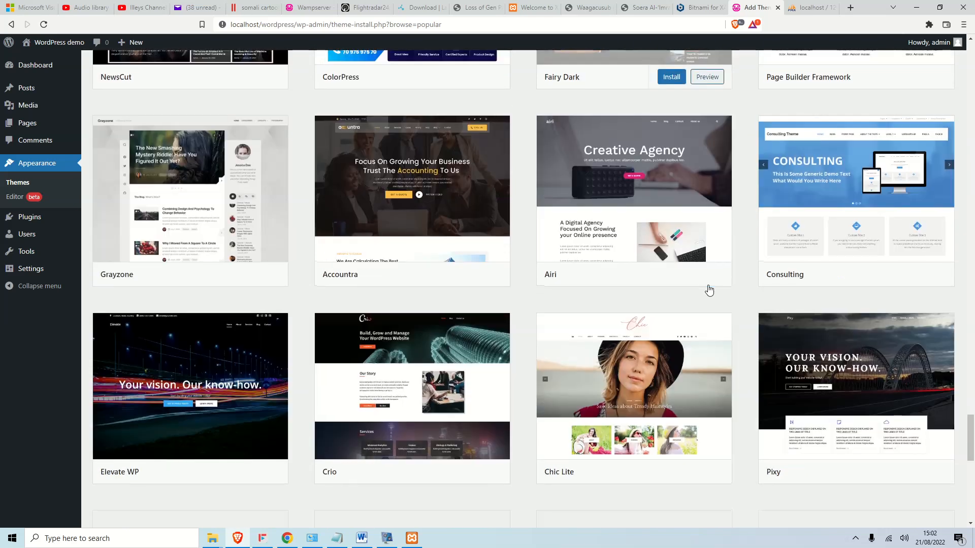
pyautogui.scroll(-3, 708, 290)
pyautogui.scroll(-10, 655, 282)
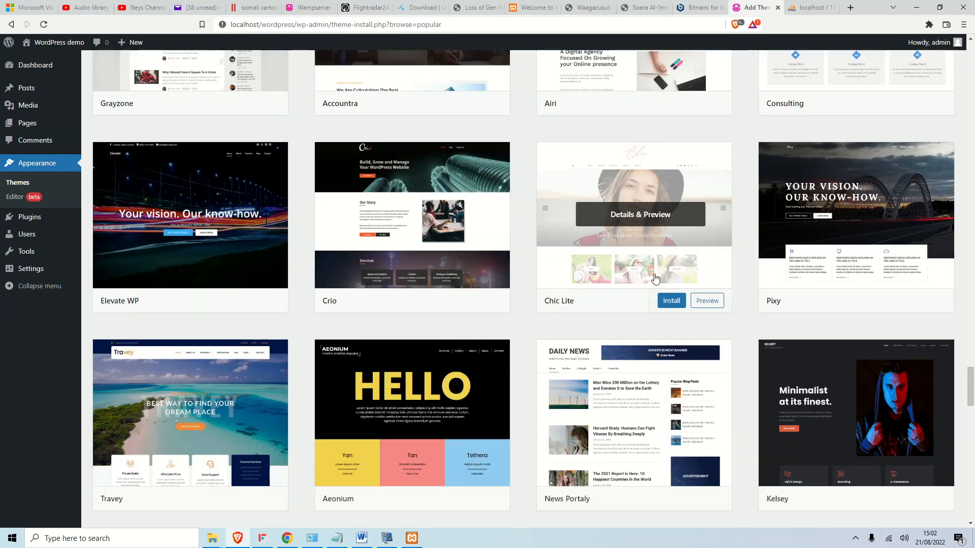
pyautogui.scroll(-5, 659, 281)
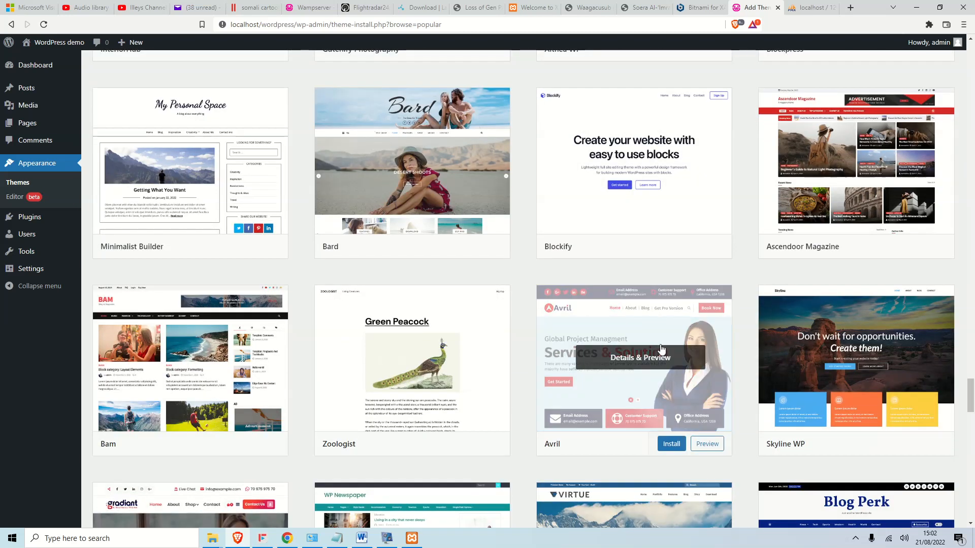
pyautogui.click(701, 345)
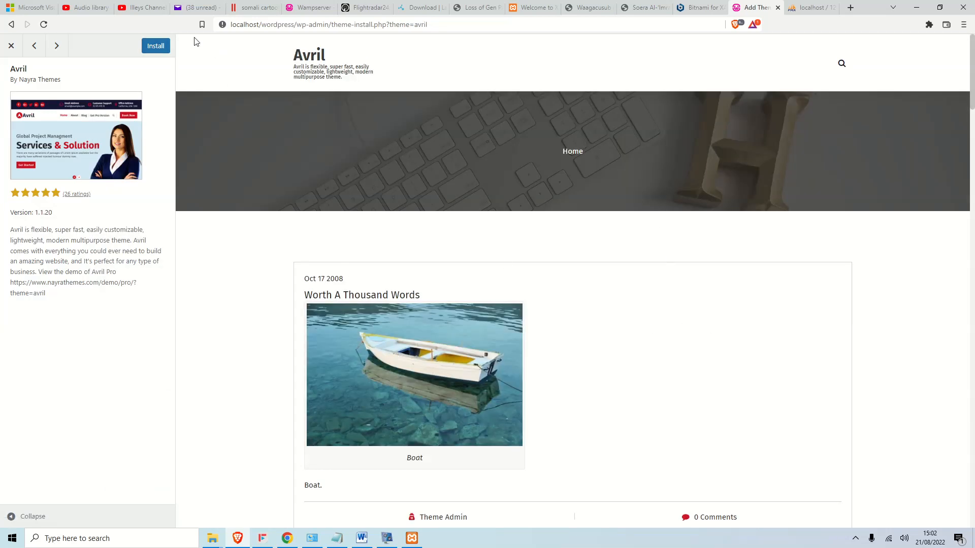
# Install and activate Avril, then launch the Customizer from its theme card.
pyautogui.click(156, 45)
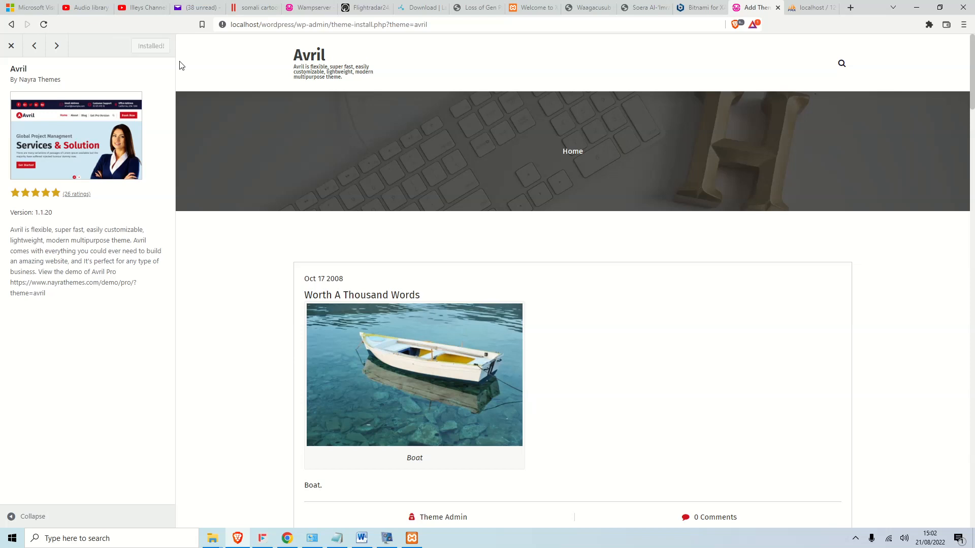
pyautogui.click(151, 49)
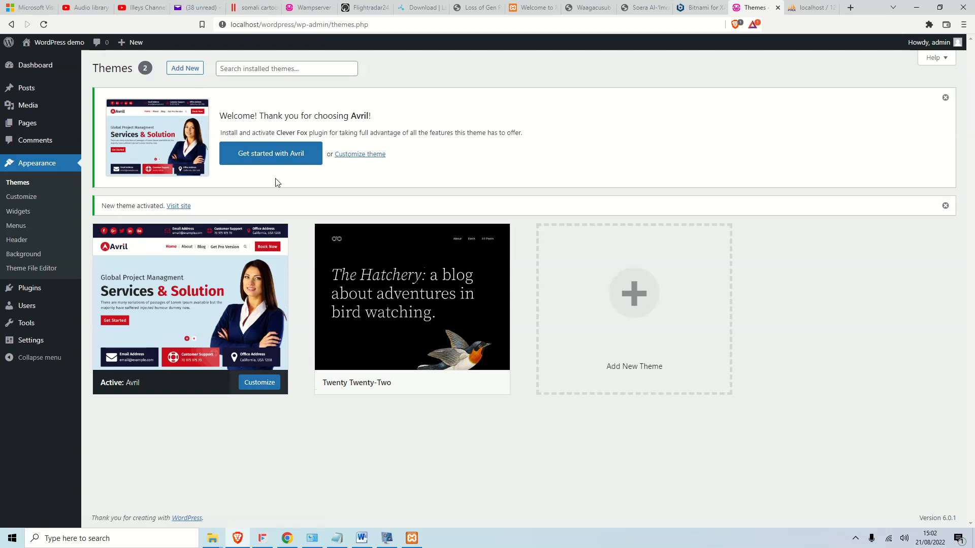
pyautogui.click(272, 384)
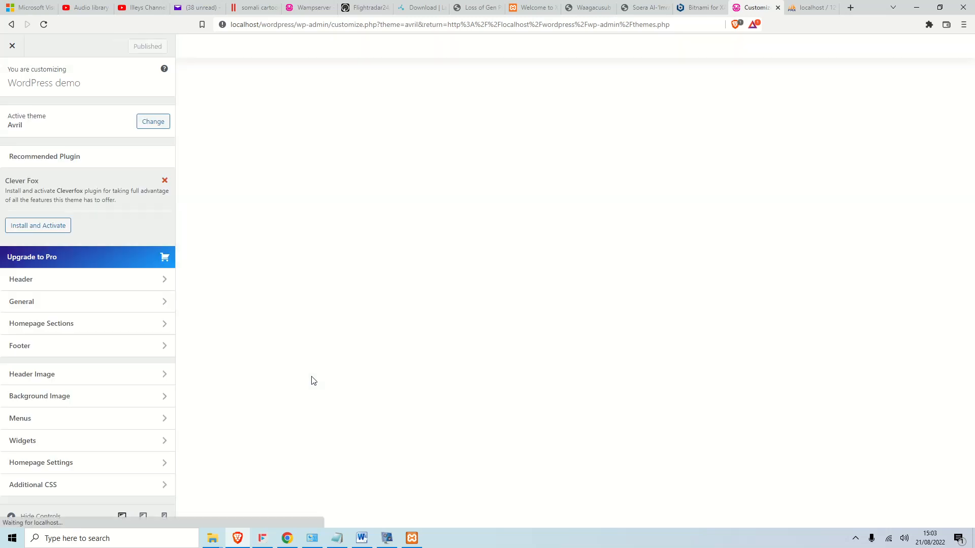
# Install and activate Clever Fox from the Customizer's Recommended Plugin section.
pyautogui.click(58, 226)
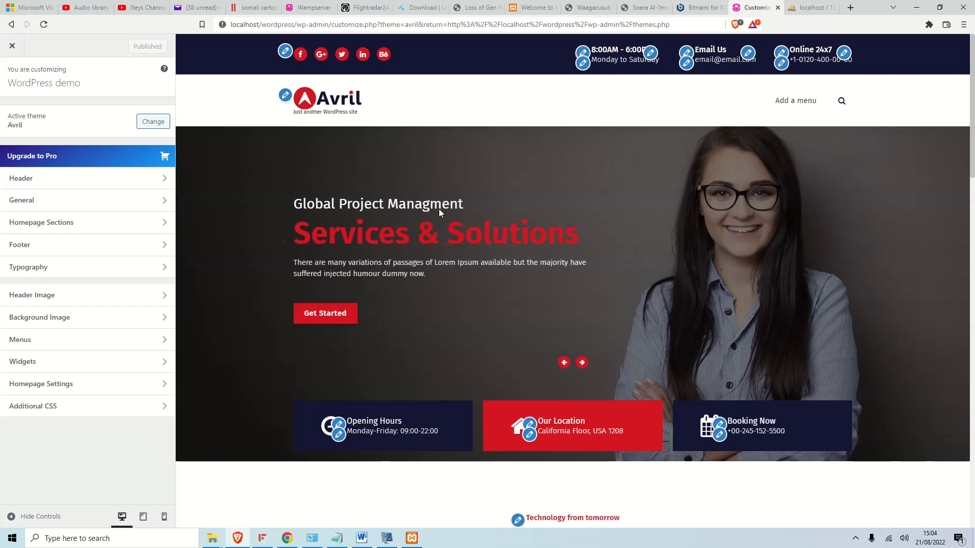
# In Site Identity, replace the tagline with 'Tutorial' and publish.
pyautogui.click(286, 96)
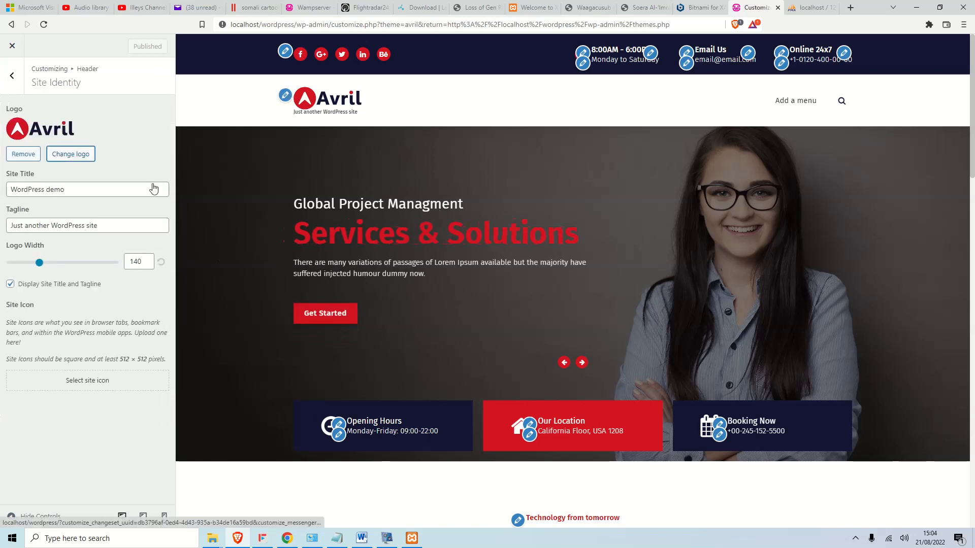
pyautogui.click(101, 192)
pyautogui.moveTo(119, 225); pyautogui.dragTo(2, 226)
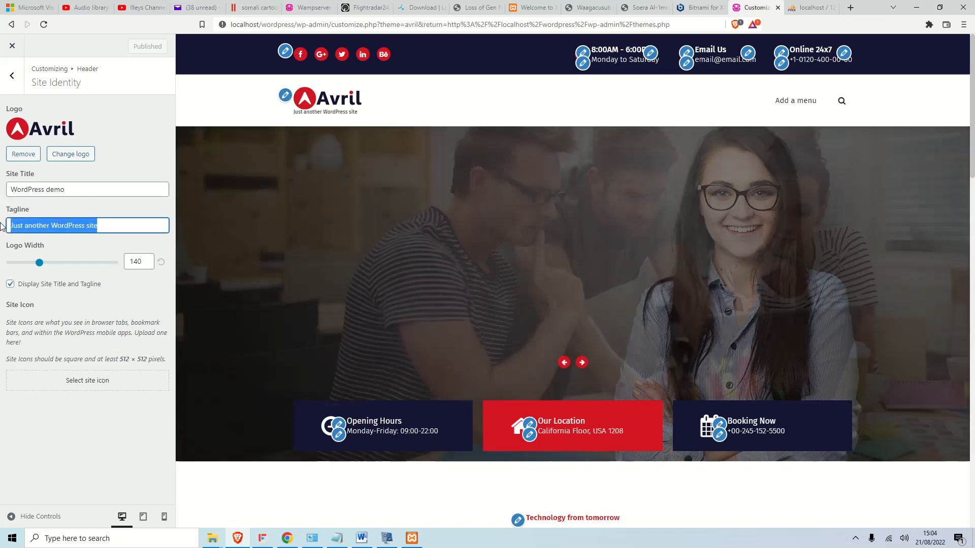
pyautogui.write('Tutor')
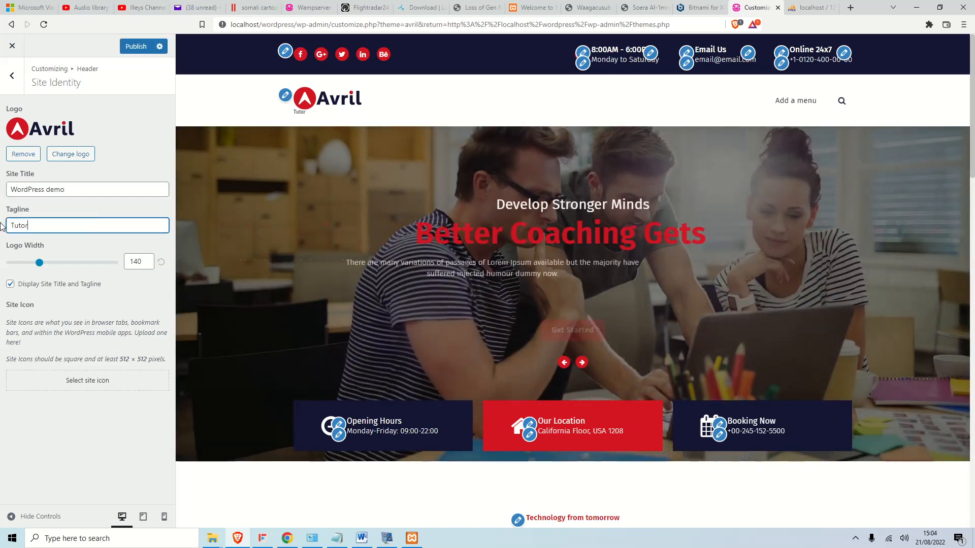
pyautogui.write('ial')
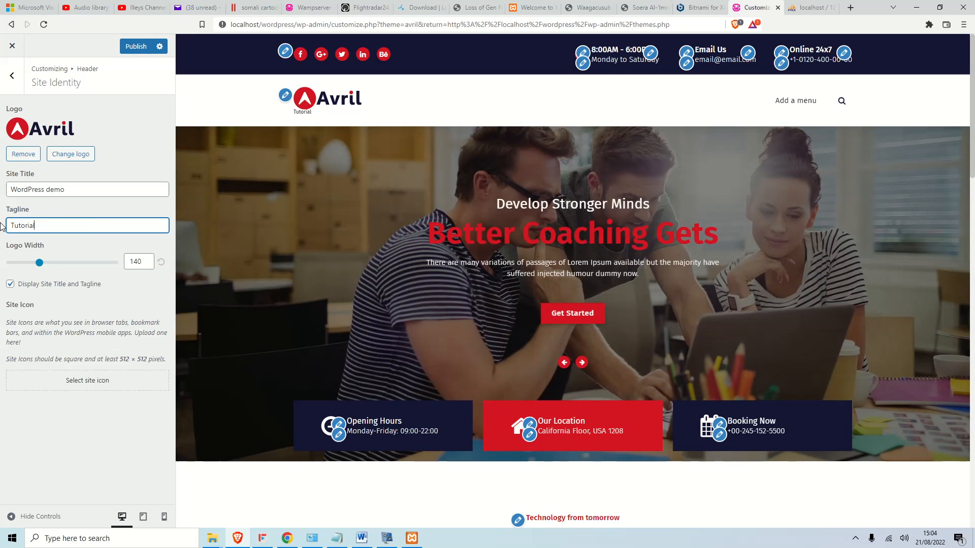
pyautogui.click(135, 46)
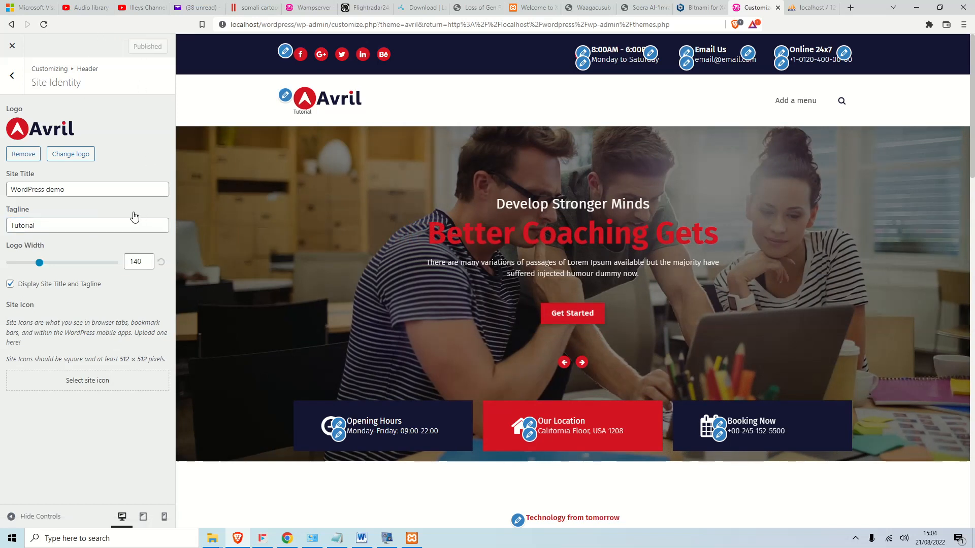
# Remove the Avril logo, set Logo Width to 0, and publish the Site Identity changes.
pyautogui.click(23, 153)
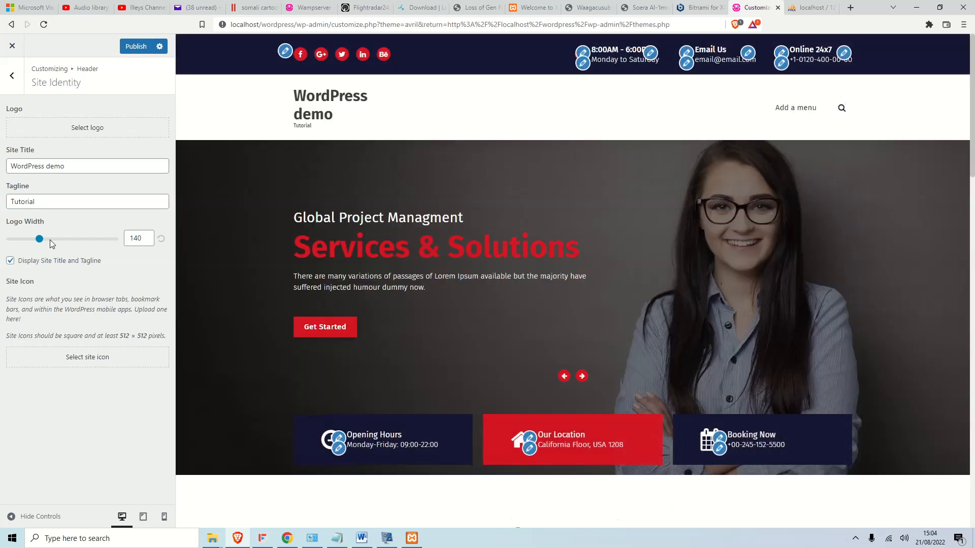
pyautogui.moveTo(39, 239); pyautogui.dragTo(18, 240)
pyautogui.moveTo(18, 241); pyautogui.dragTo(10, 242)
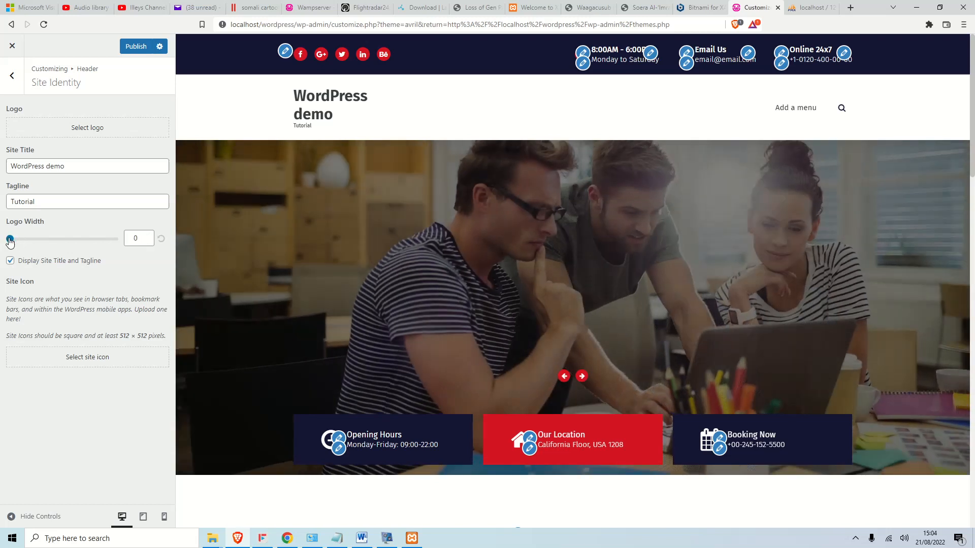
pyautogui.click(11, 261)
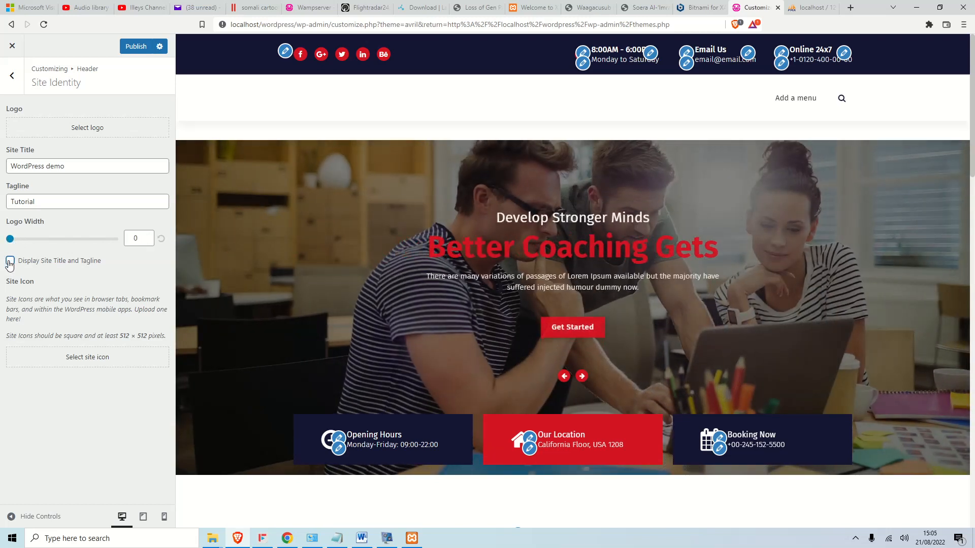
pyautogui.click(10, 261)
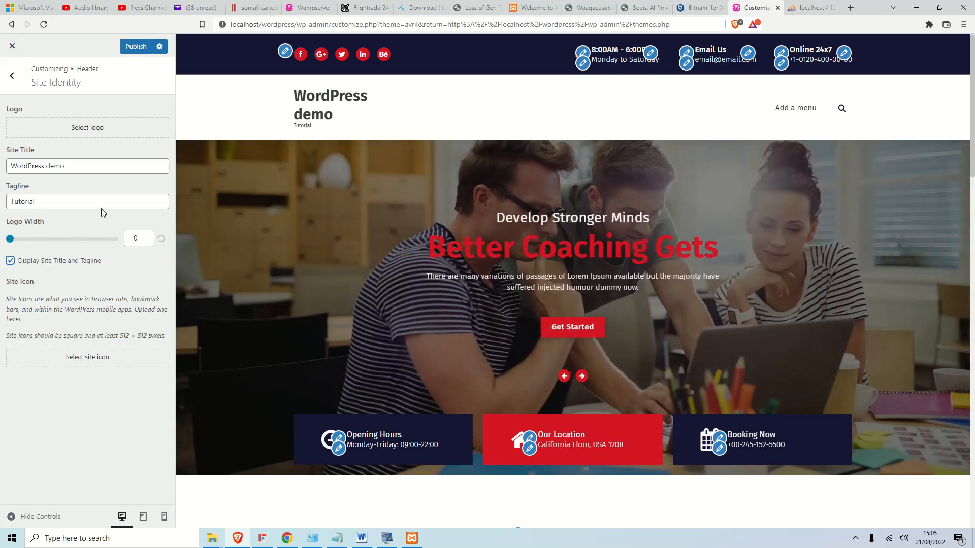
pyautogui.click(136, 46)
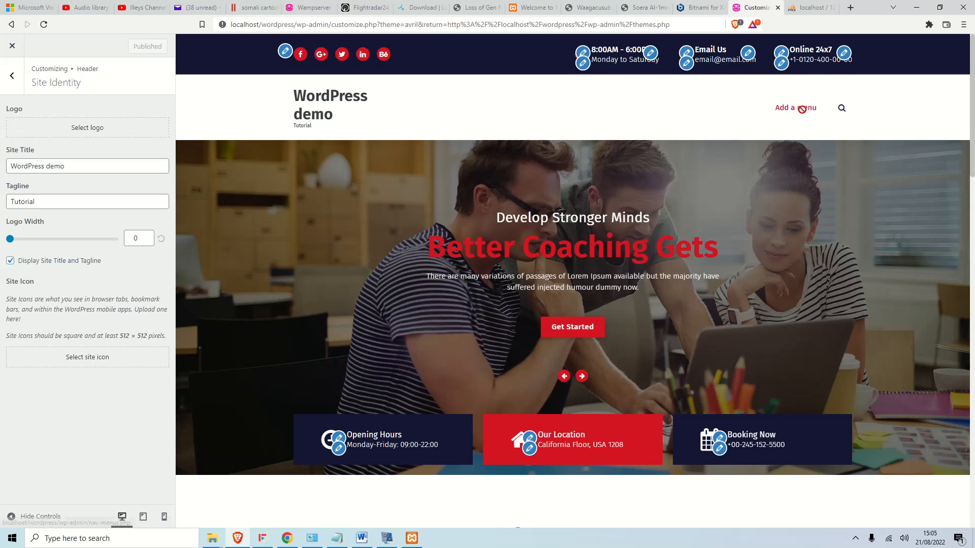
pyautogui.scroll(-3, 491, 287)
pyautogui.scroll(-5, 493, 282)
pyautogui.scroll(6, 496, 279)
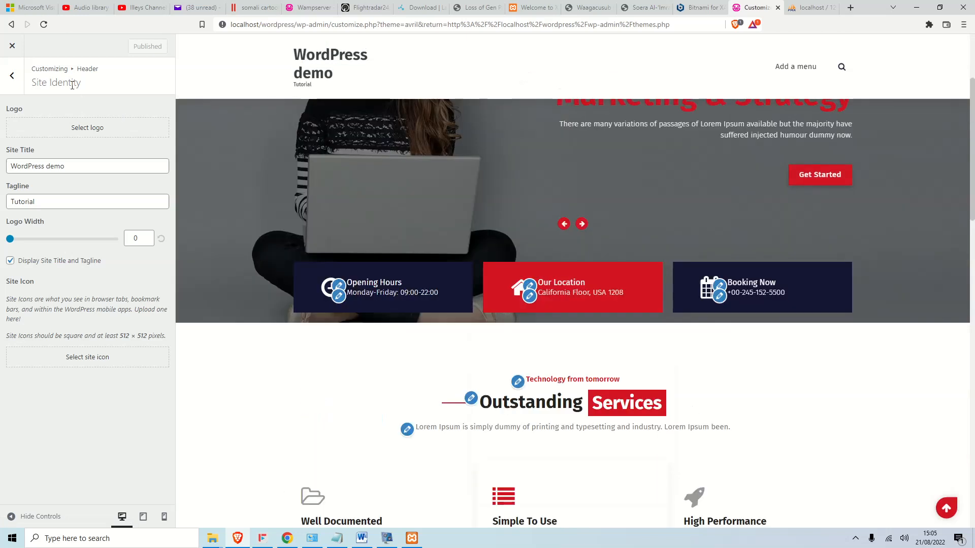
pyautogui.click(11, 75)
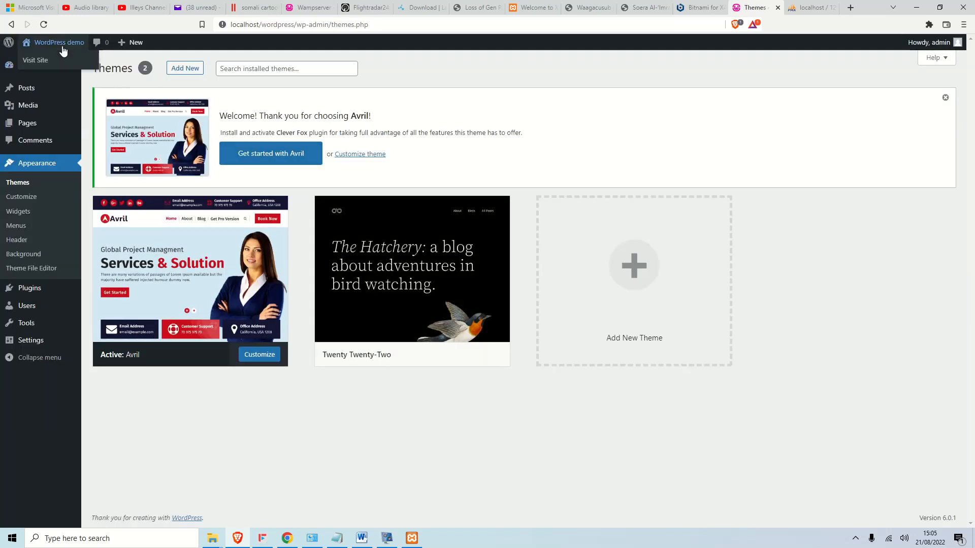
# Open the live site, scroll its Avril homepage to check the new header, then return to the Word notes.
pyautogui.click(57, 60)
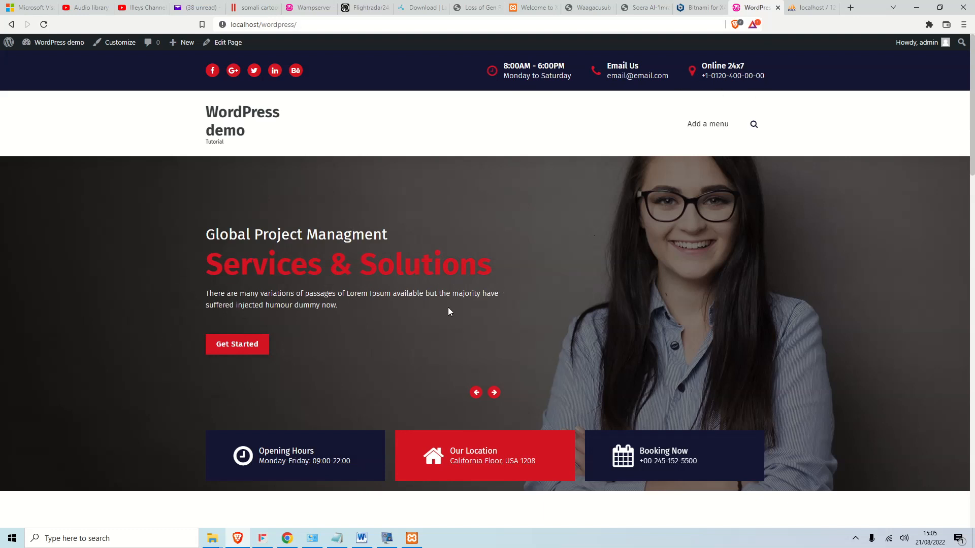
pyautogui.scroll(-3, 553, 389)
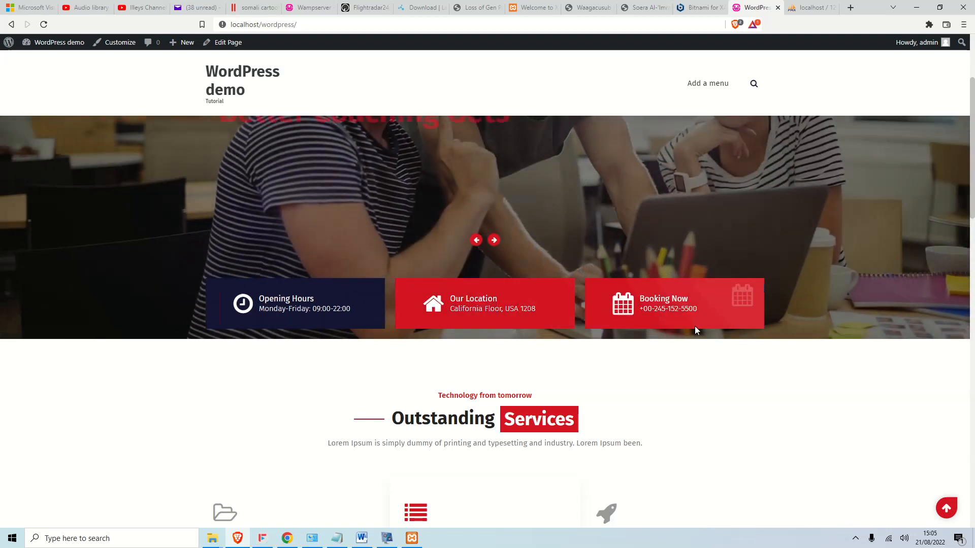
pyautogui.scroll(-3, 668, 387)
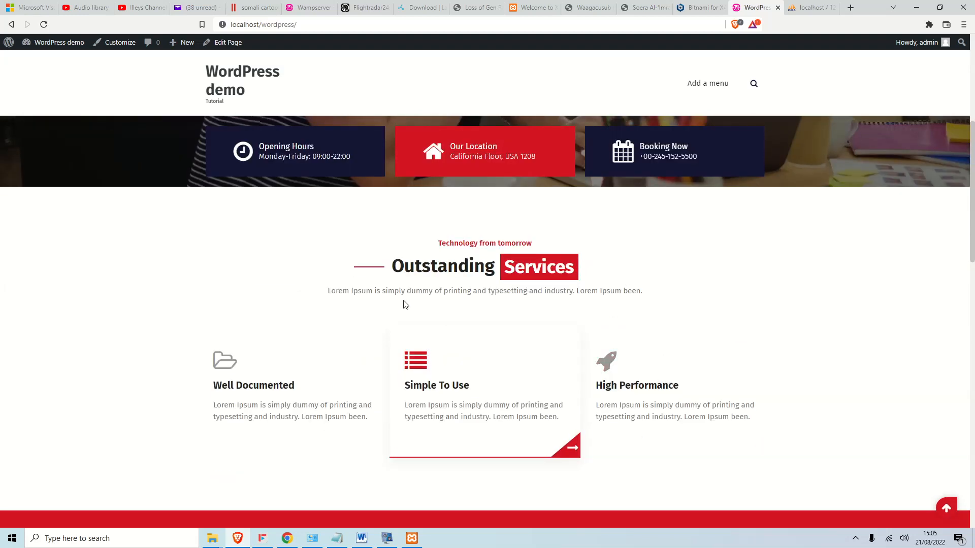
pyautogui.scroll(-3, 594, 316)
pyautogui.scroll(5, 613, 333)
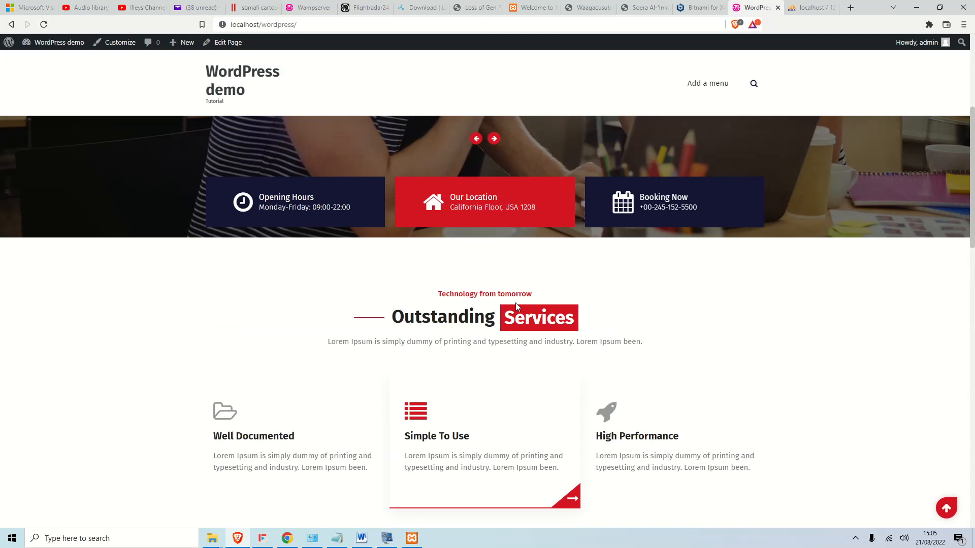
pyautogui.click(362, 539)
pyautogui.scroll(-6, 617, 401)
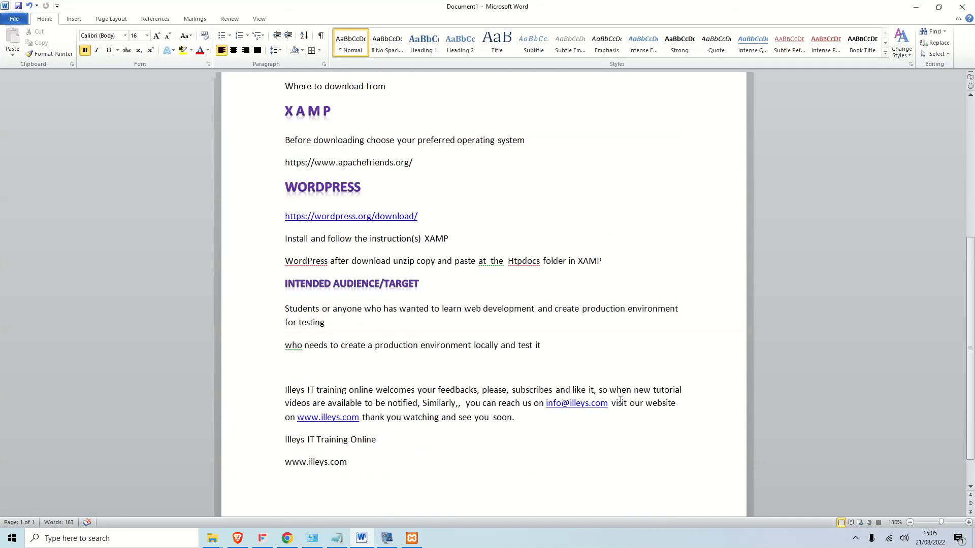